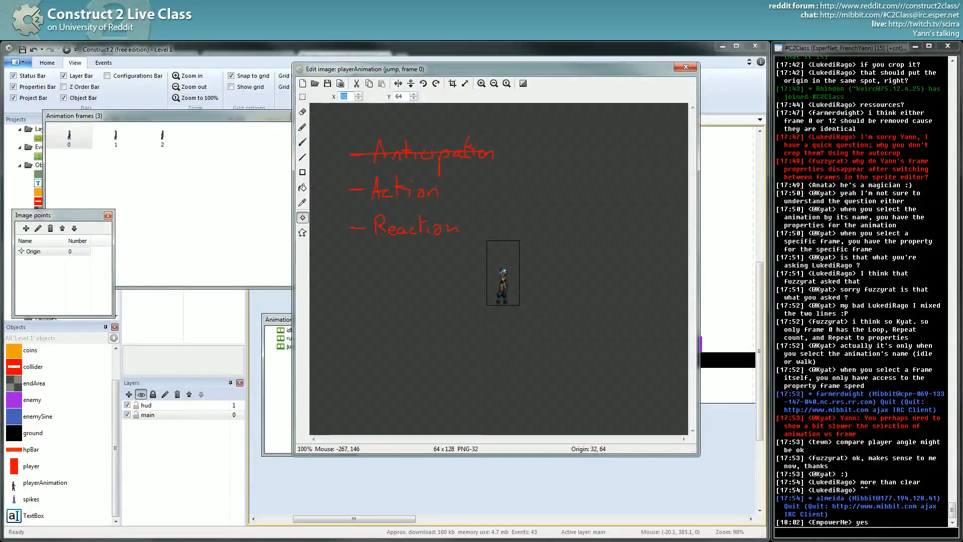
left_click_drag(340, 160, 511, 156)
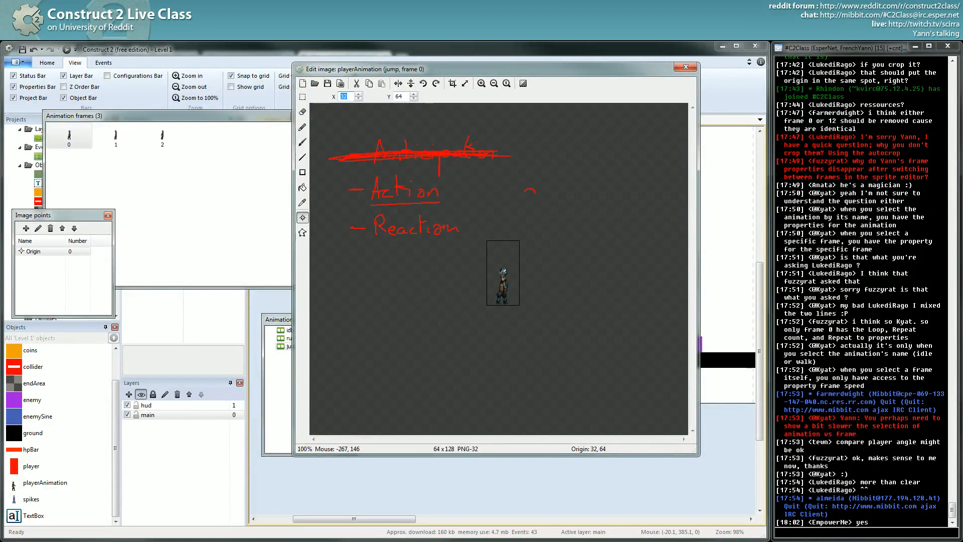
mouse_move(447, 185)
left_mouse_down()
mouse_move(448, 204)
mouse_move(367, 223)
mouse_move(454, 240)
left_mouse_up()
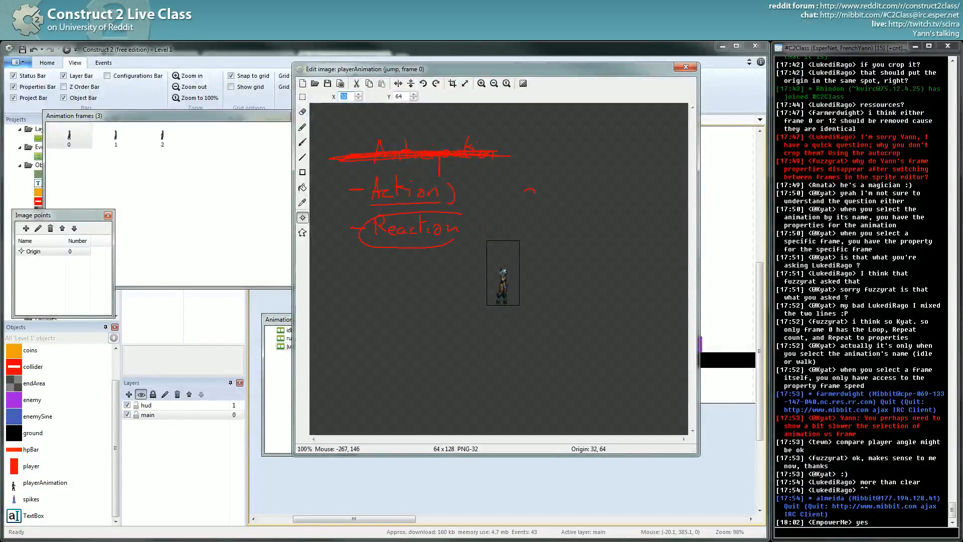
left_click_drag(571, 296, 566, 312)
left_click_drag(613, 301, 619, 318)
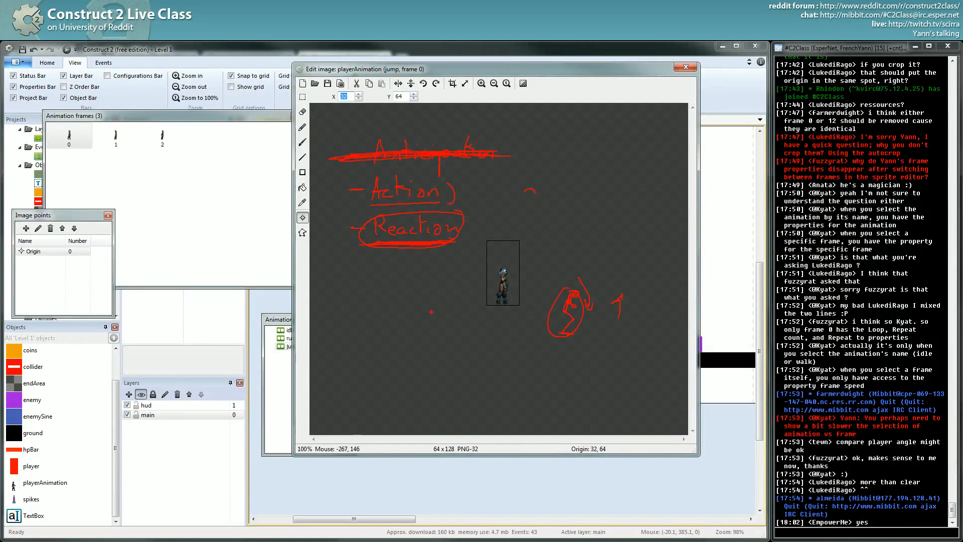
key("Escape")
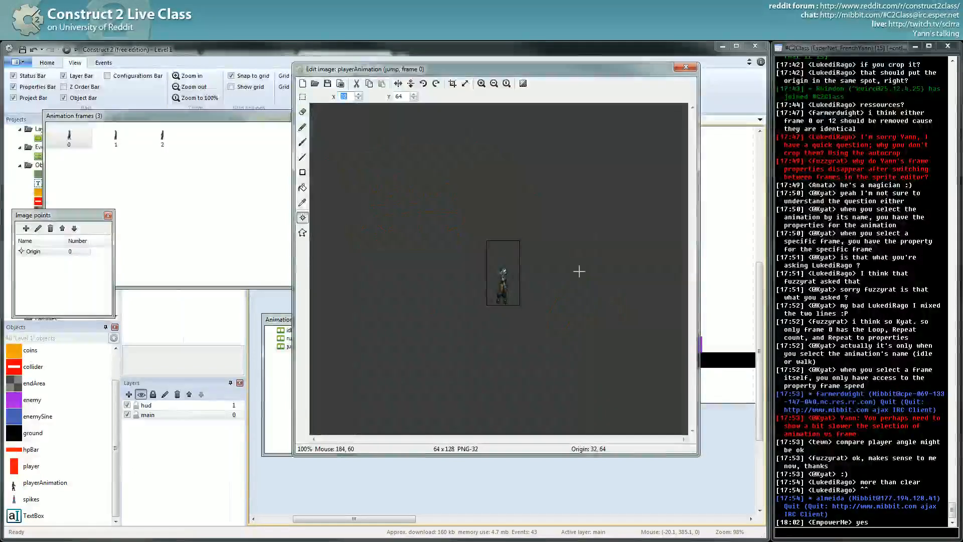
Step: Reopen the playerAnimation sprite in the image editor and select its jump animation
left_click(682, 71)
left_click(559, 271)
double_click(457, 359)
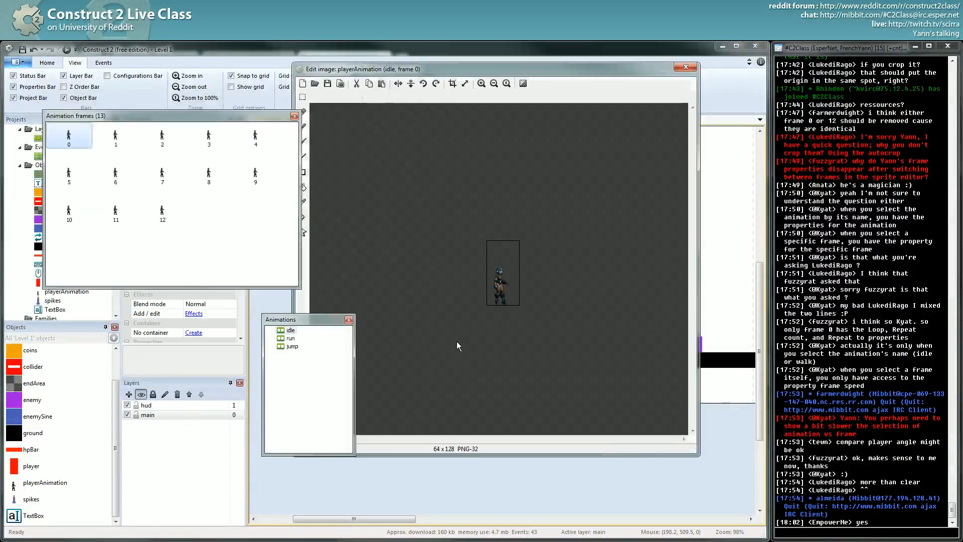
left_click(290, 347)
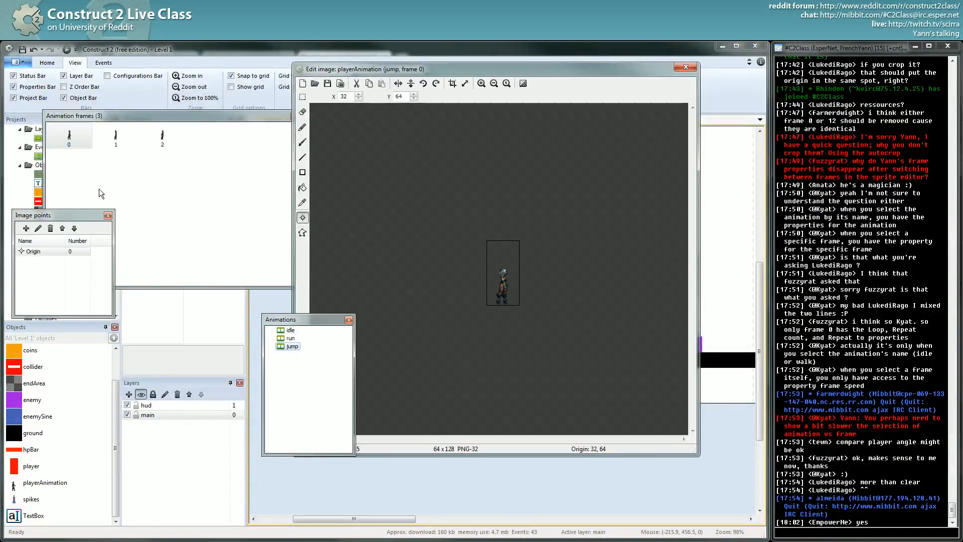
Step: View frames 0, 1 and 2 of the jump animation and move the frames window over the image editor
left_click(74, 139)
left_click(116, 135)
left_click(170, 144)
left_click(277, 371)
left_click_drag(238, 115, 681, 108)
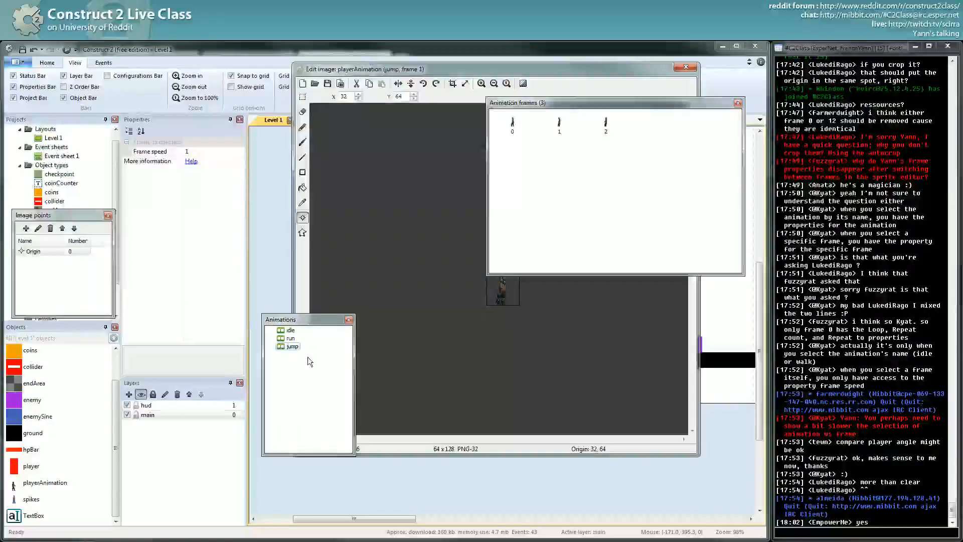
Step: Preview the jump animation and close the preview
right_click(297, 346)
key("Escape")
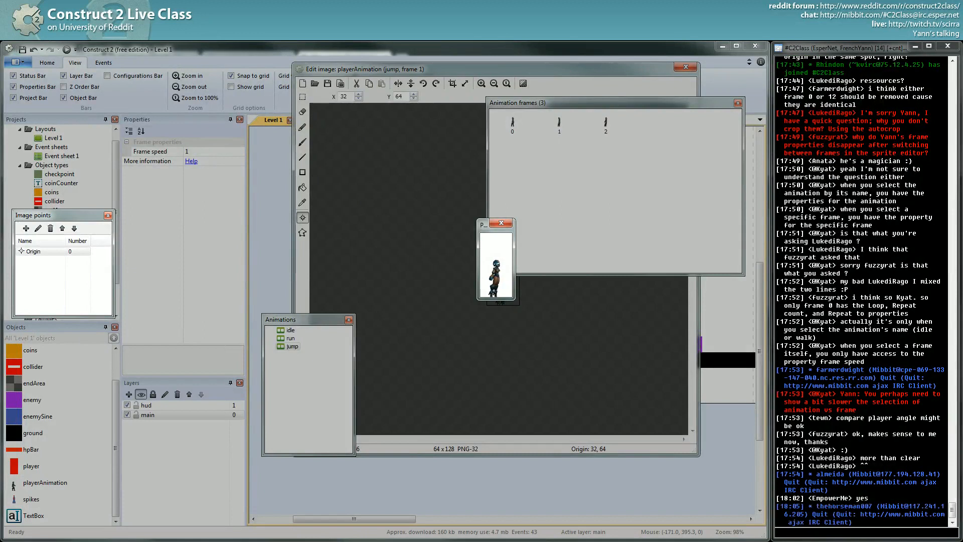
left_click(289, 342)
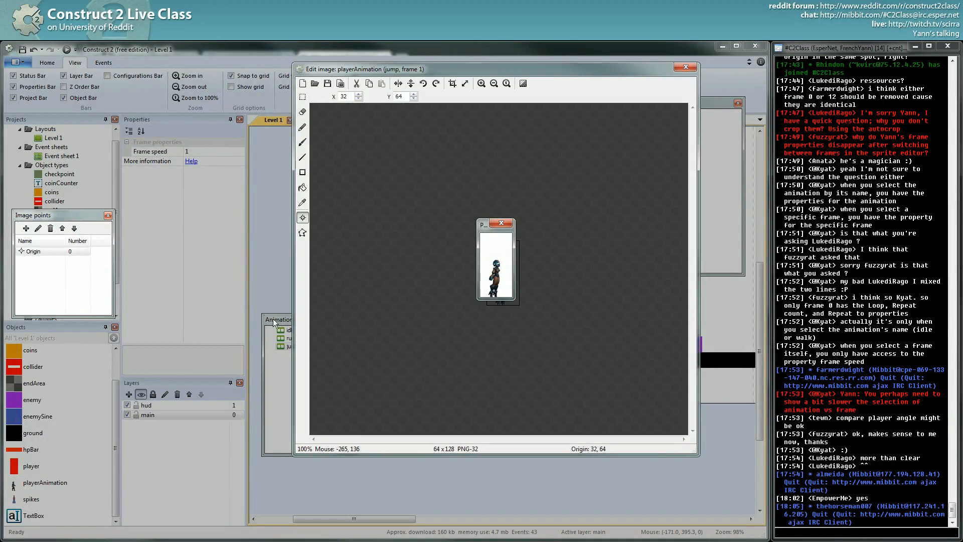
left_click(499, 223)
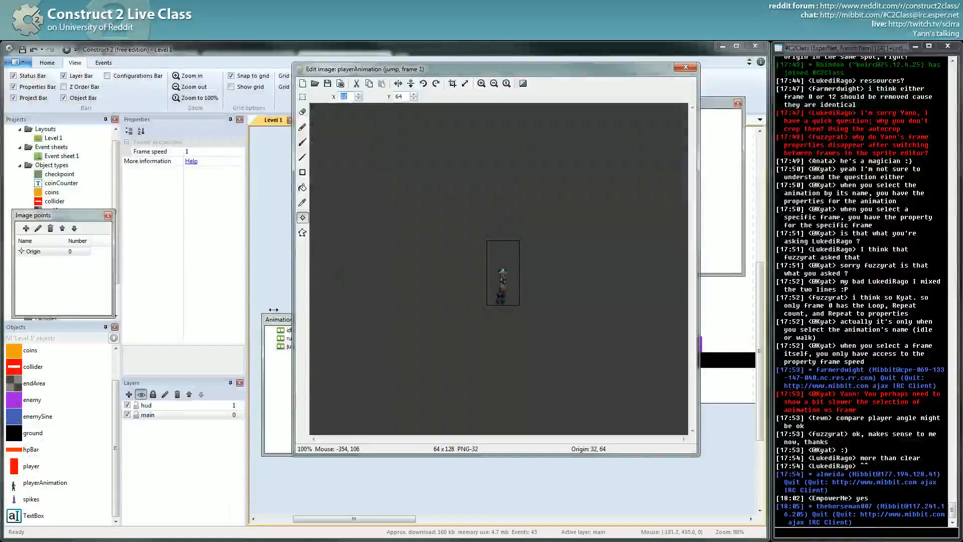
Step: Set the jump animation's speed to 6 and close the image editor
left_click(280, 325)
left_click(291, 338)
left_click(291, 345)
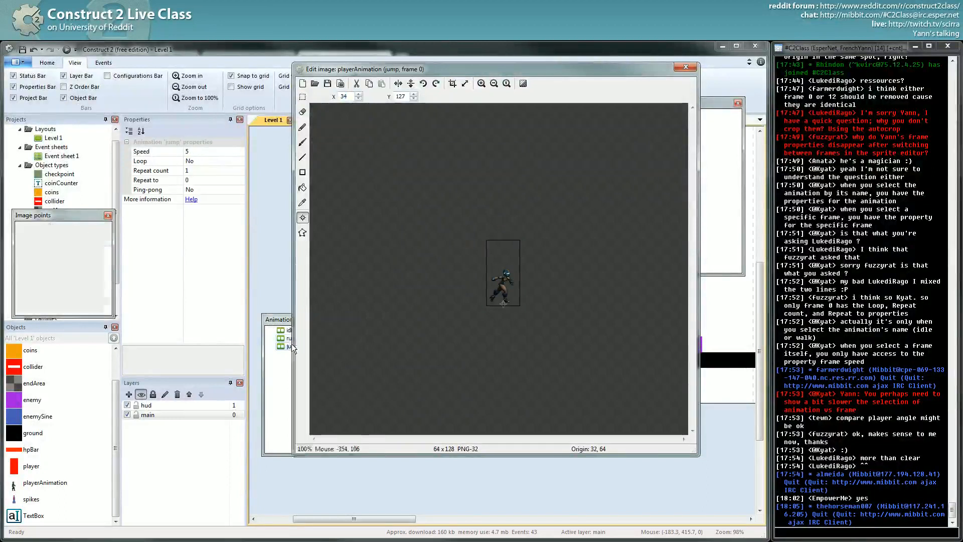
left_click(215, 152)
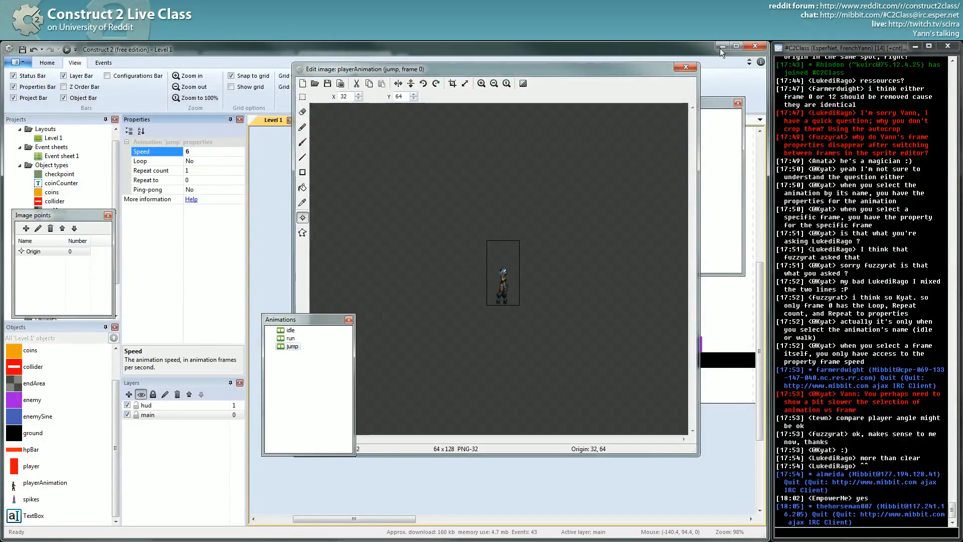
left_click(686, 67)
left_click(513, 317)
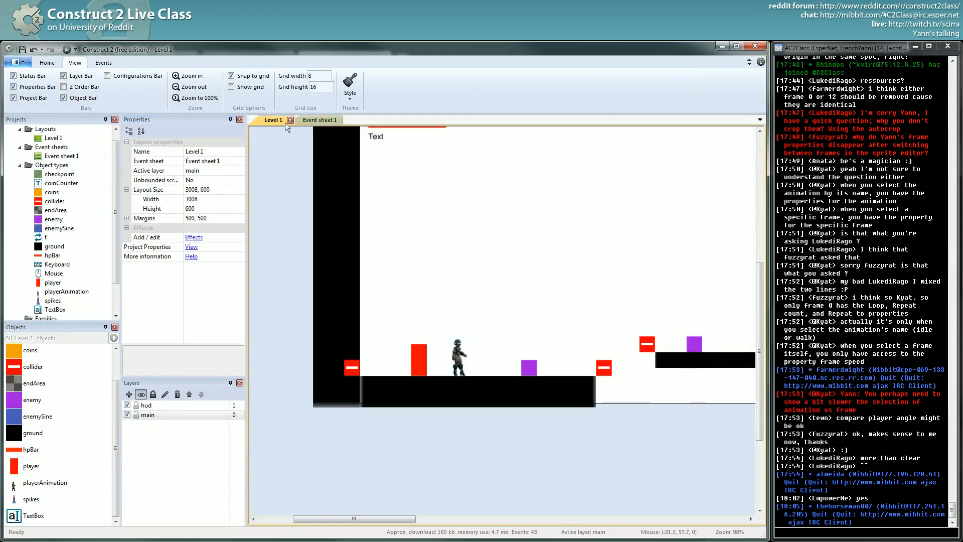
Step: Fill the empty event in the event sheet's Animation group with the player's Platform On jump condition
left_click(315, 120)
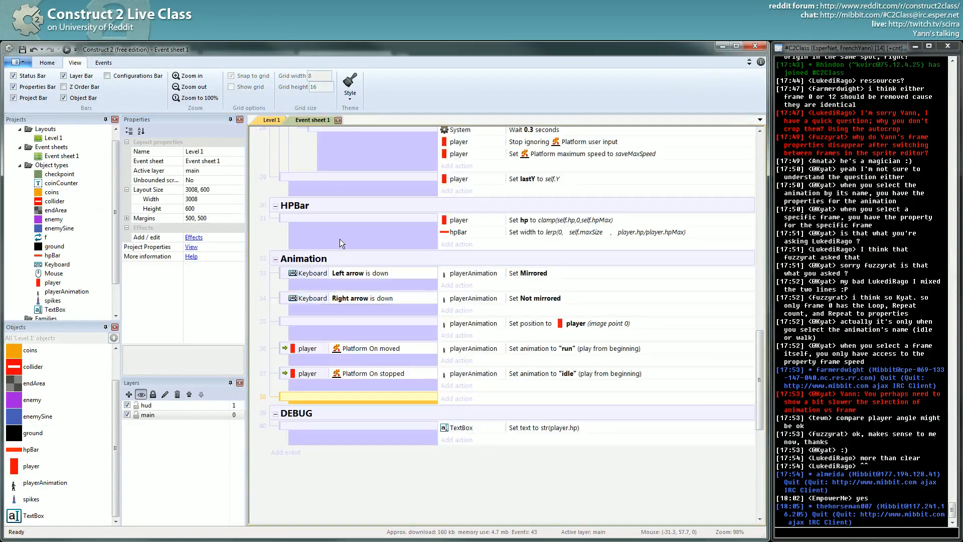
double_click(305, 397)
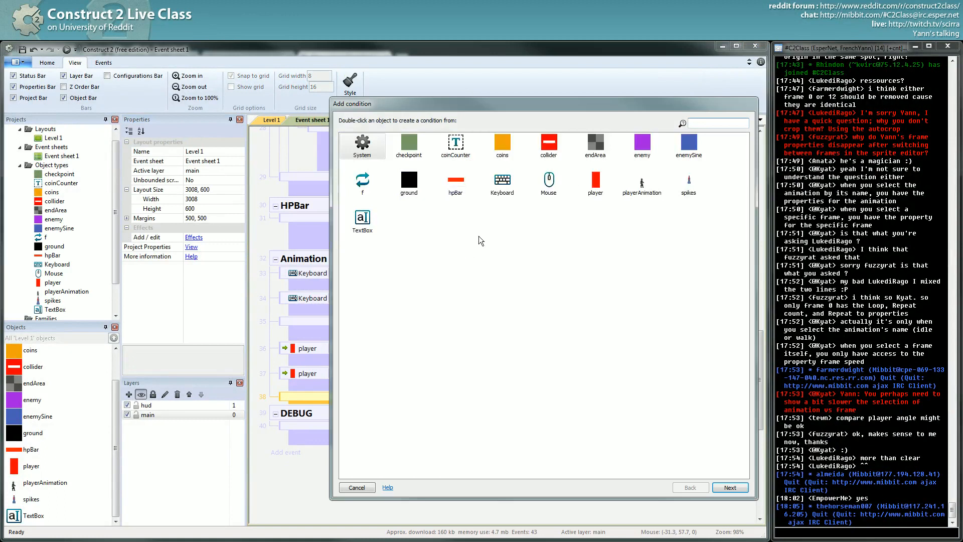
double_click(590, 189)
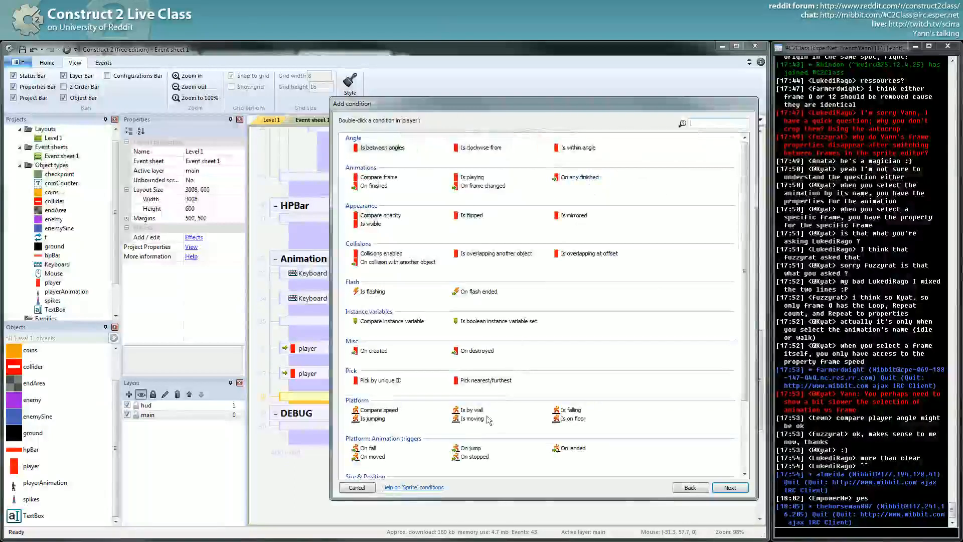
double_click(471, 447)
Step: Copy the playerAnimation set-animation action from the On stopped event to the On jump event and set its animation to "jump"
left_click(497, 375)
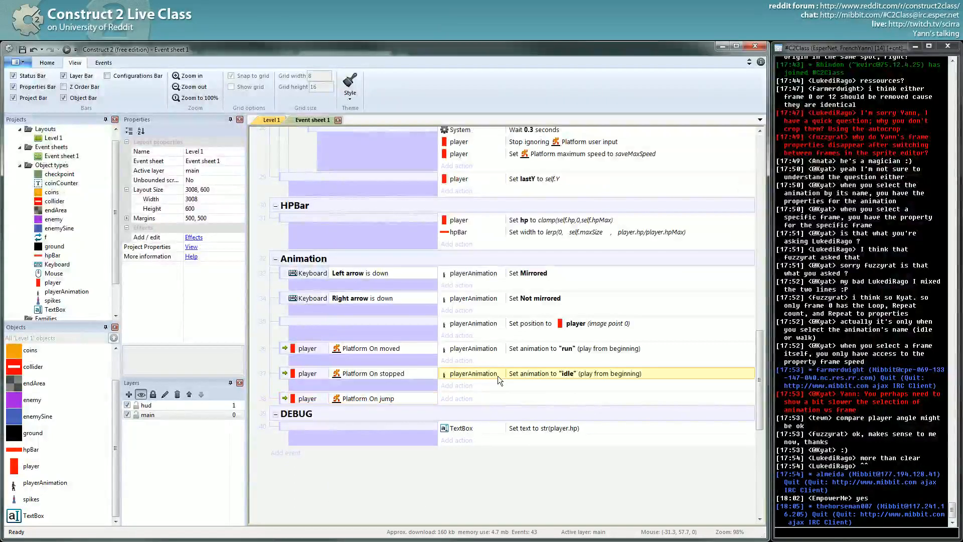
left_click_drag(497, 376, 528, 398, "ctrl")
double_click(581, 396)
type("\"jump\"")
key("Return")
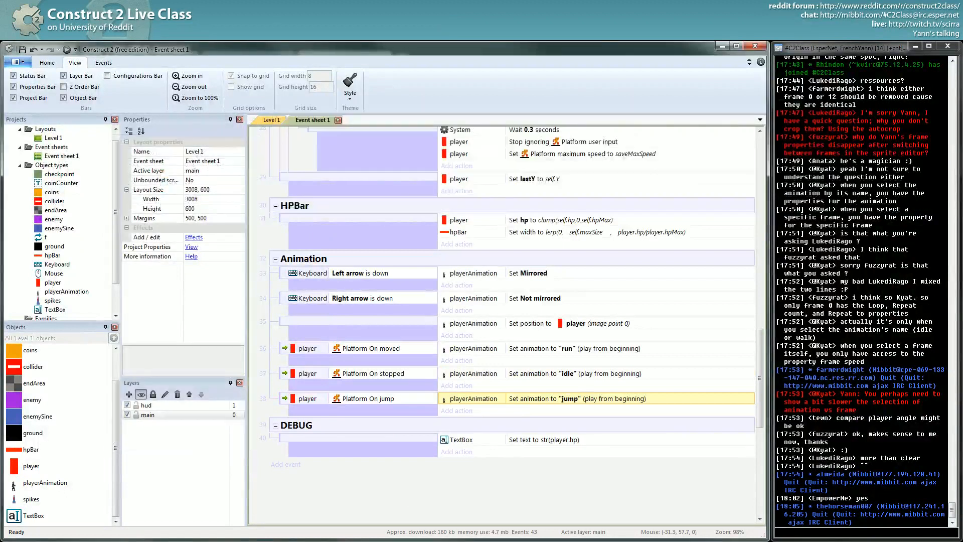
Step: Run the level in the browser, test moving and jumping in both directions, and return to Construct 2
left_click(67, 49)
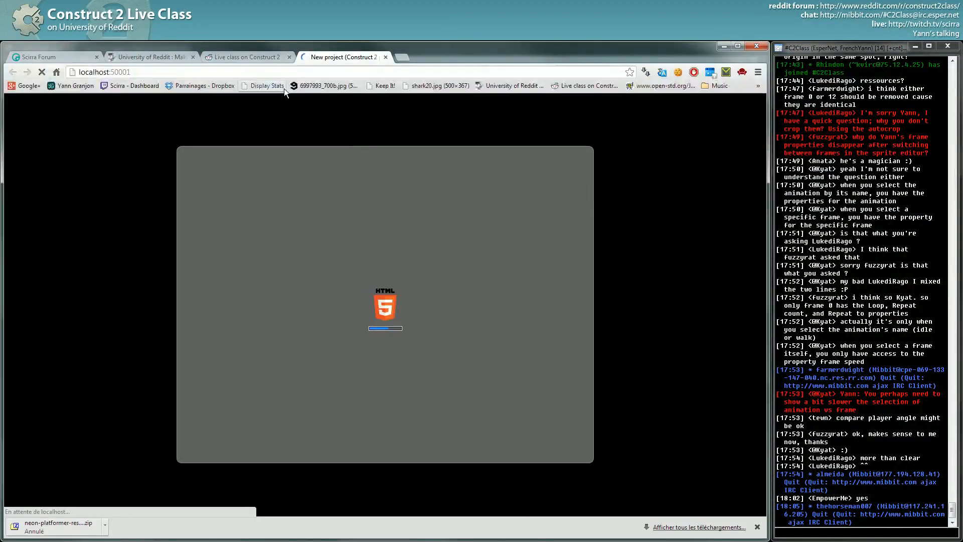
key("Right")
key("Up")
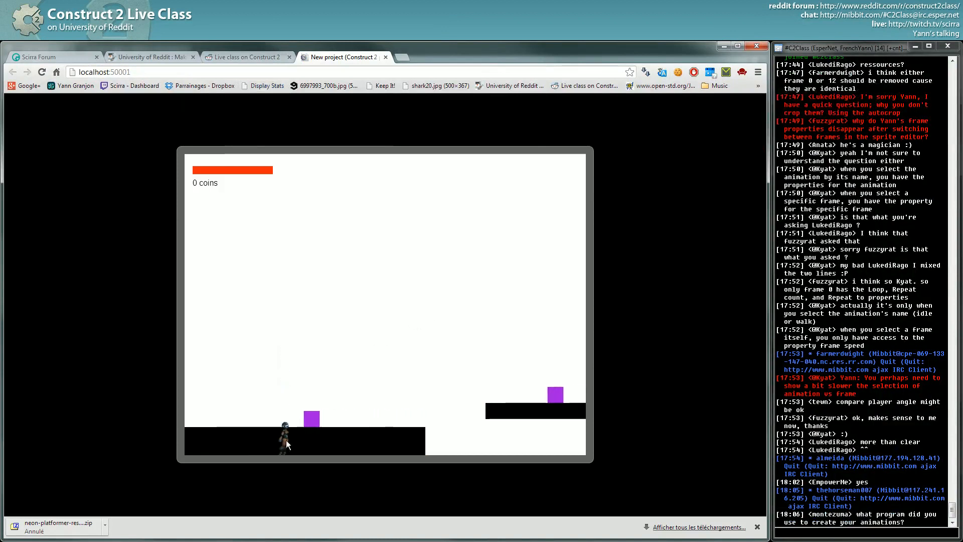
key("Left")
key("Up")
key("alt+Tab")
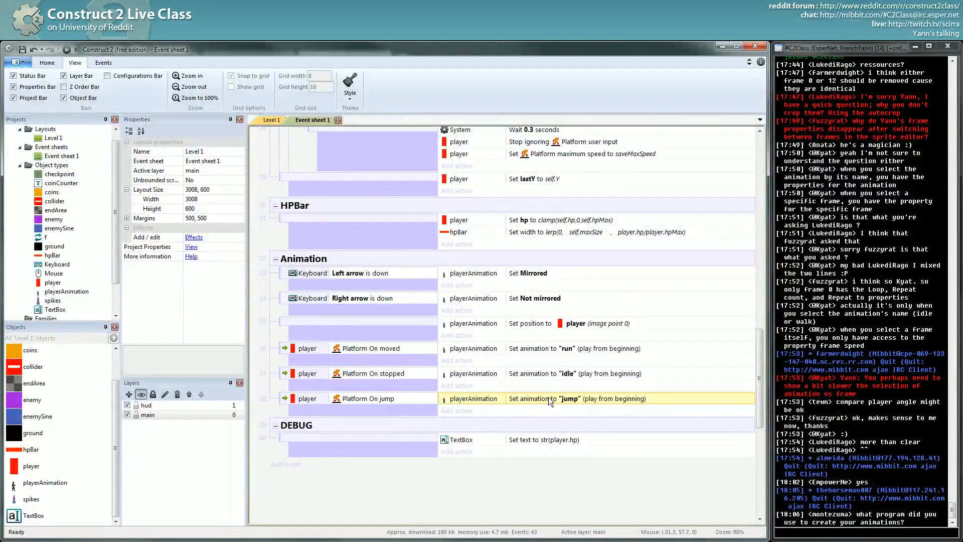
Step: Place the origin of the jump animation's frame 0 at the character's feet, at about 30, 128, and close the image editor
left_click(271, 120)
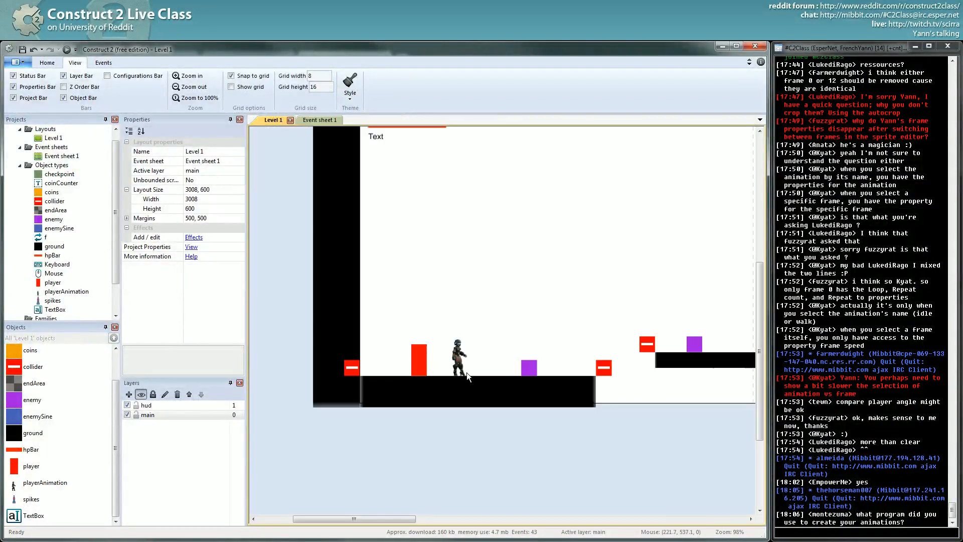
double_click(458, 358)
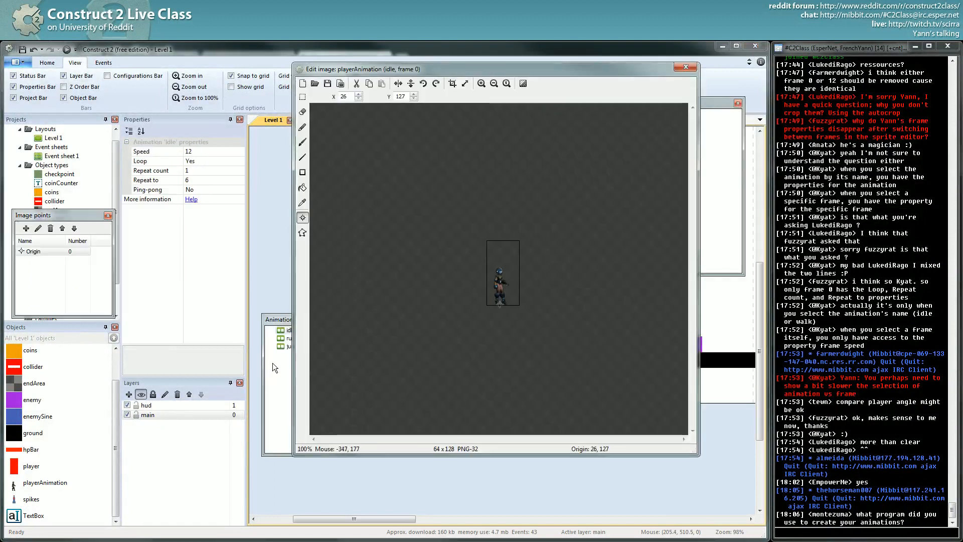
left_click(292, 346)
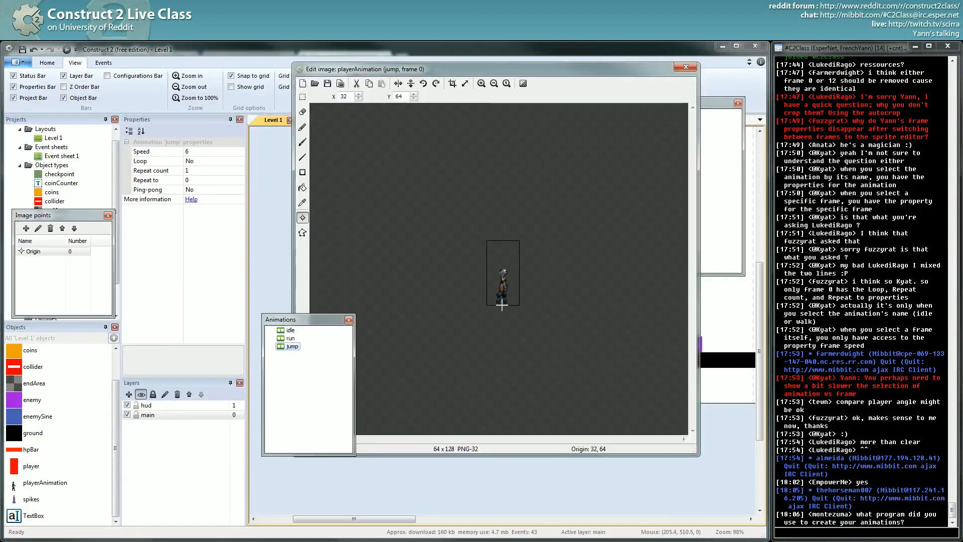
left_click(501, 304)
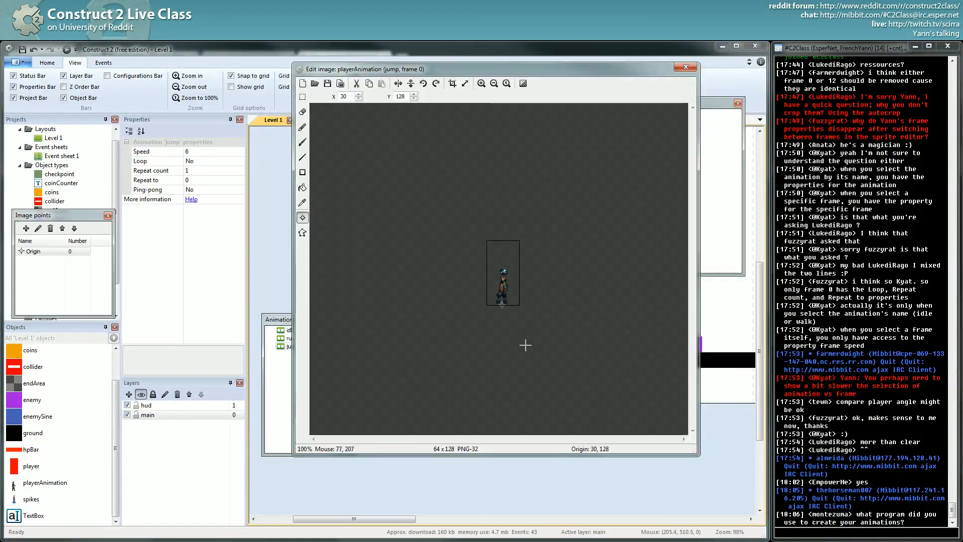
scroll(526, 345, "up", 1, "ctrl")
scroll(520, 347, "up", 1, "ctrl")
scroll(520, 346, "down", 1, "ctrl")
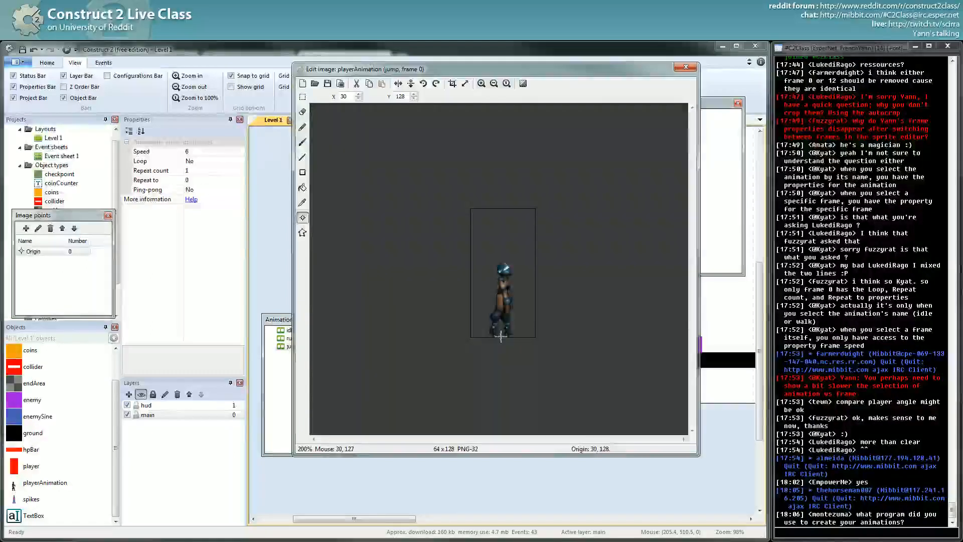
left_click(685, 67)
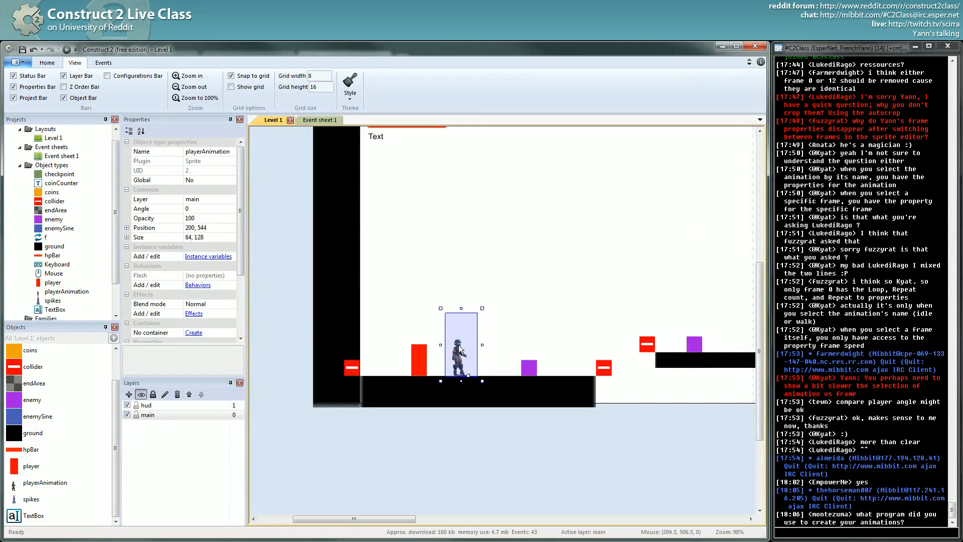
Step: Check the player object in the layout, run the level in the browser again, and return to Construct 2
left_click(420, 374)
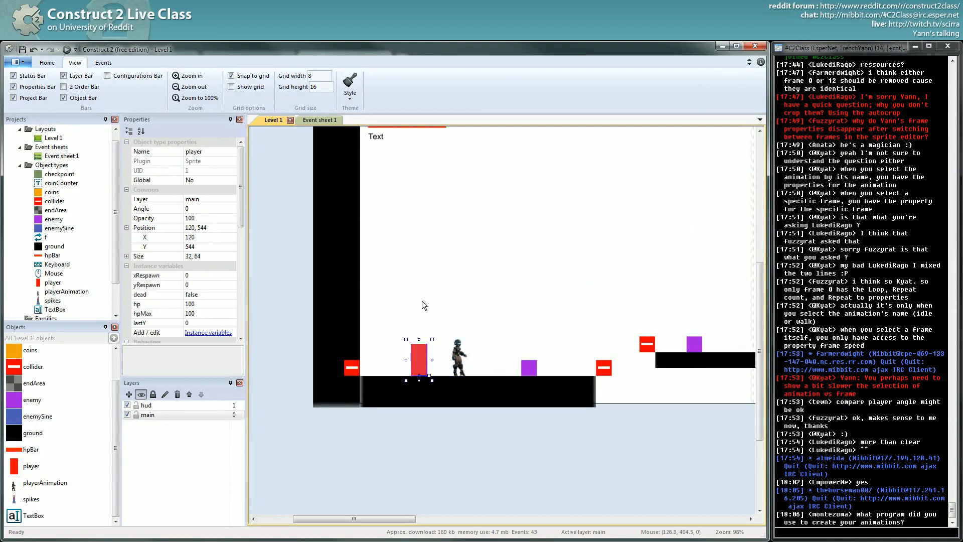
left_click(317, 119)
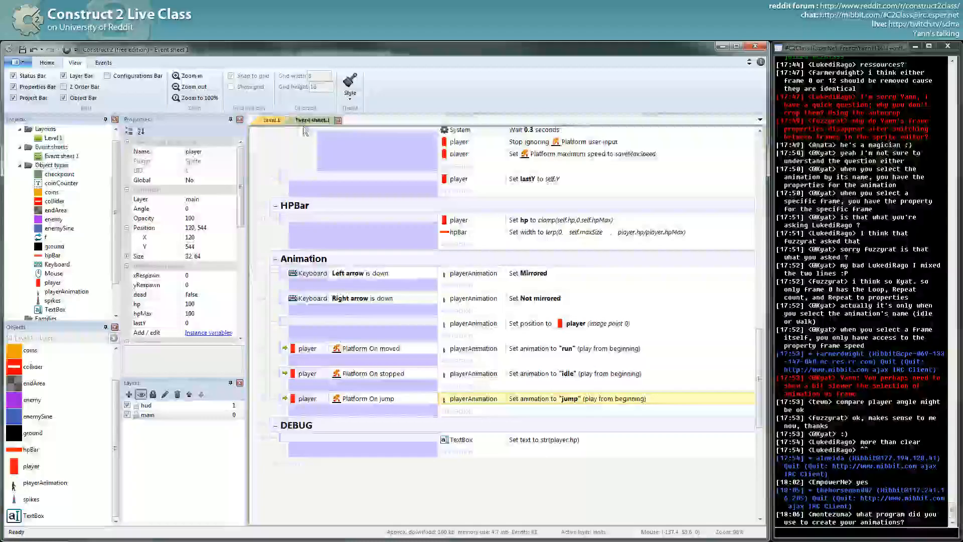
left_click(67, 50)
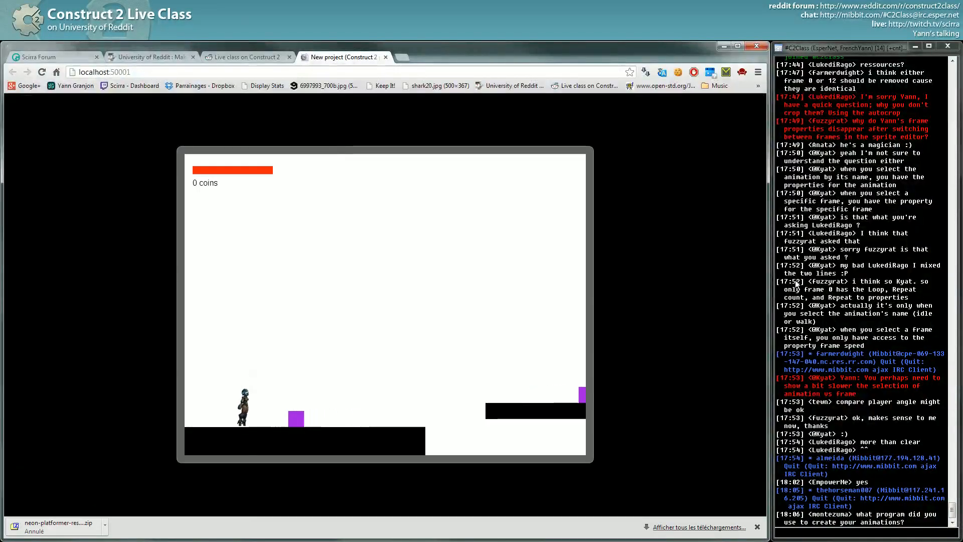
key("alt+Tab")
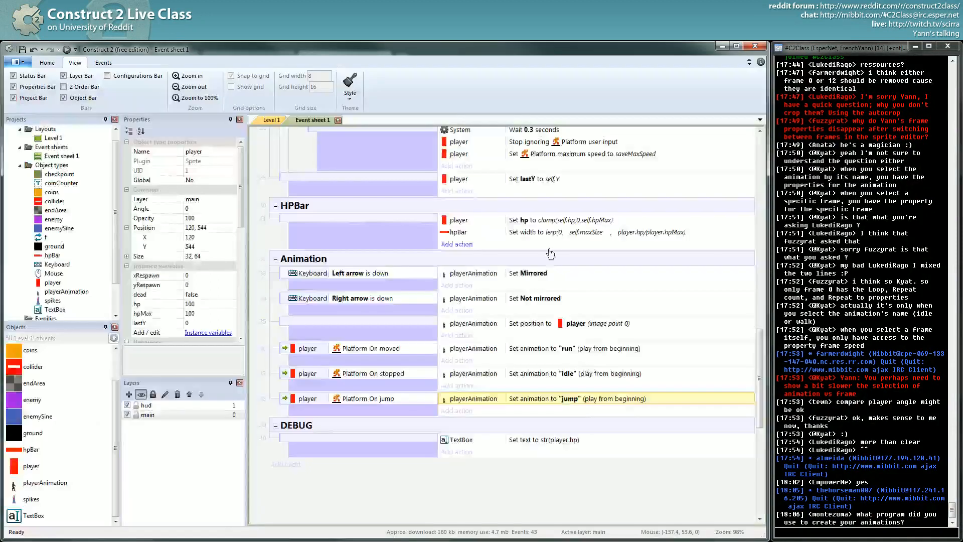
Step: Open playerAnimation's jump animation from the Level 1 layout in the image editor and show its frame 1
left_click(277, 119)
double_click(456, 368)
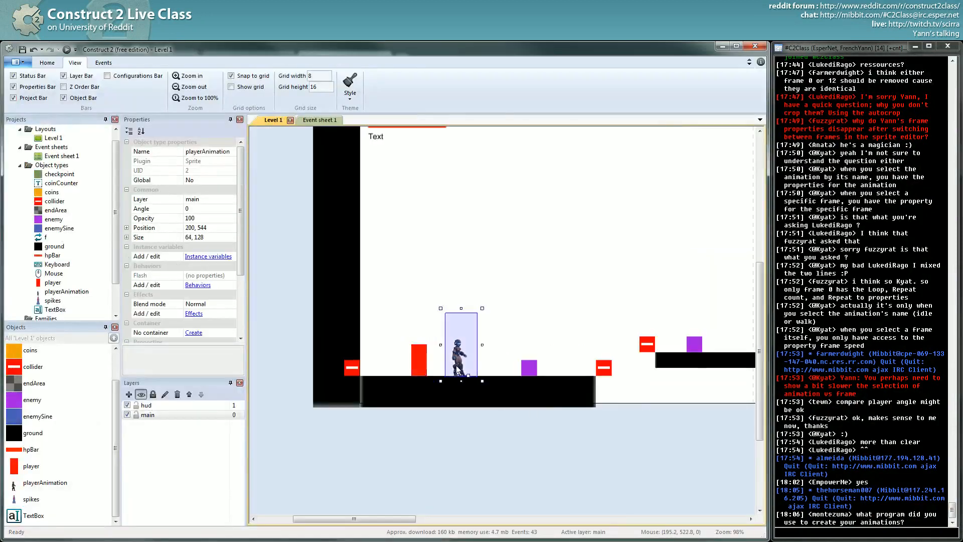
left_click(289, 346)
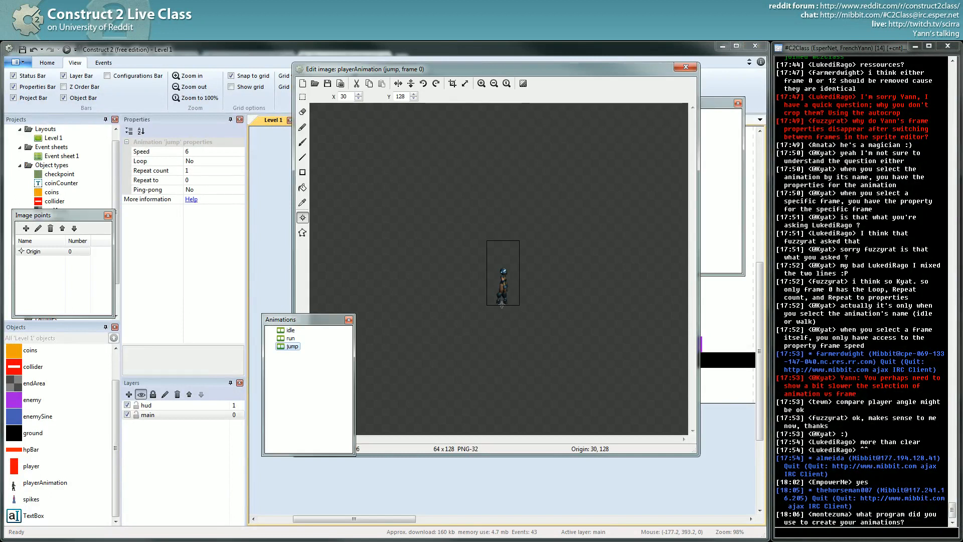
left_click_drag(580, 77, 421, 103)
left_click(560, 126)
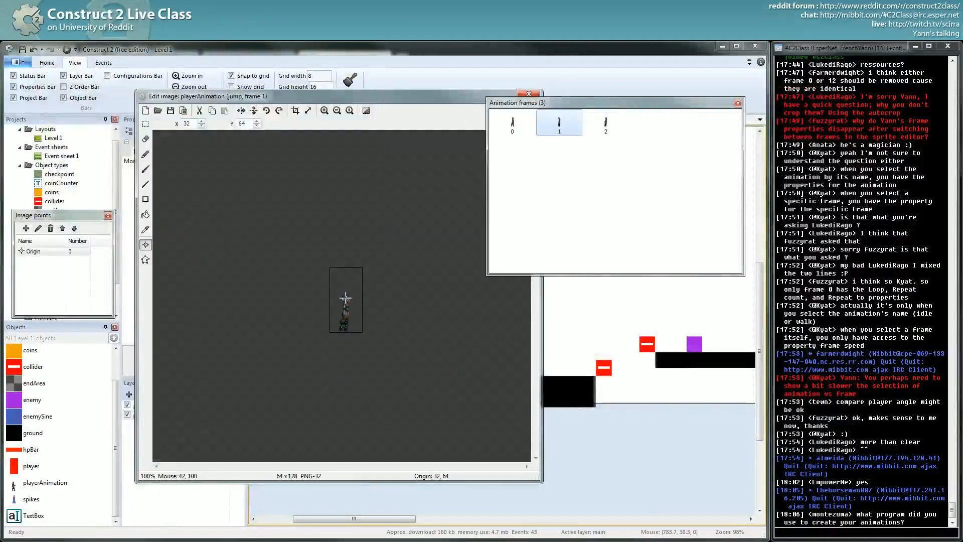
Step: Apply the origin of jump frame 1 to the whole animation
right_click(37, 251)
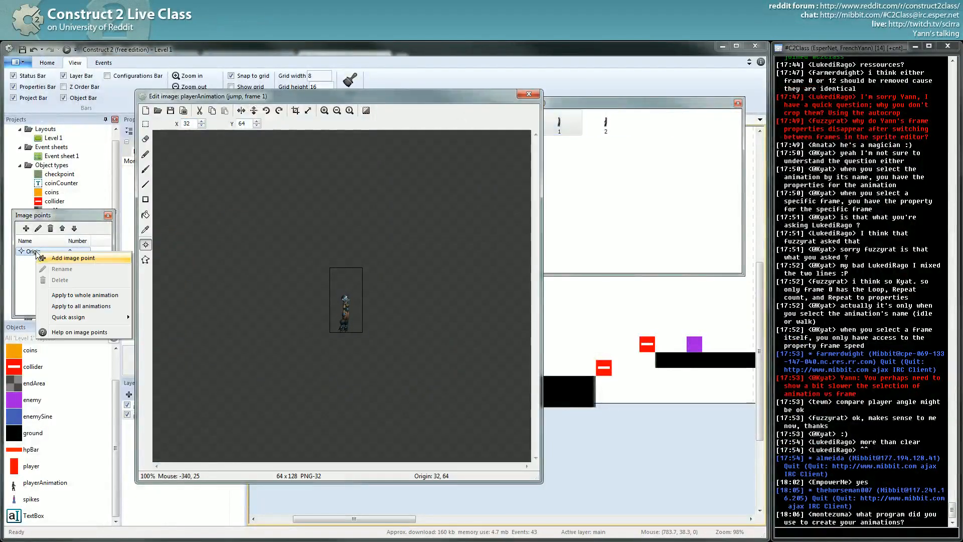
left_click(78, 297)
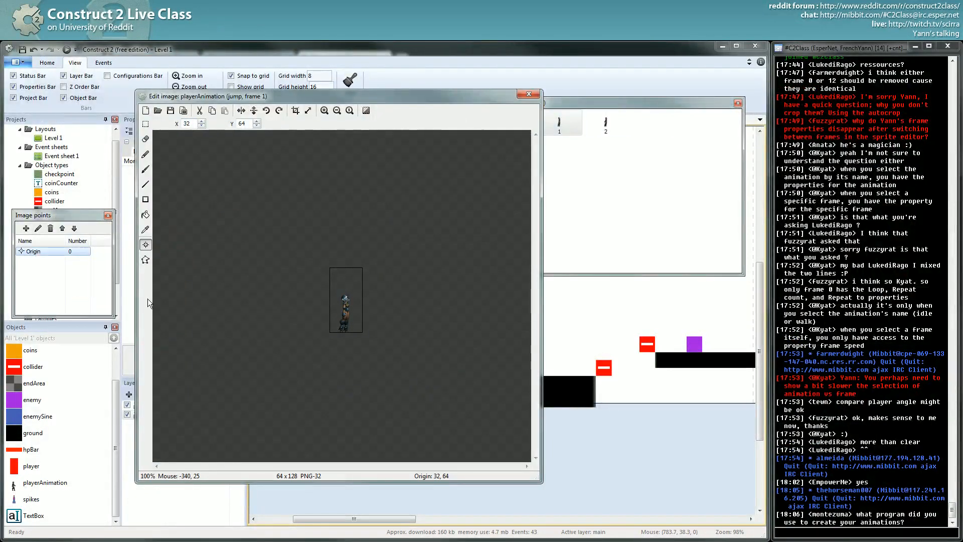
left_click(578, 156)
Step: Place the origin of jump frame 0 at the character's feet, at about 31, 128, apply it to the whole animation, and close the editor
left_click(512, 123)
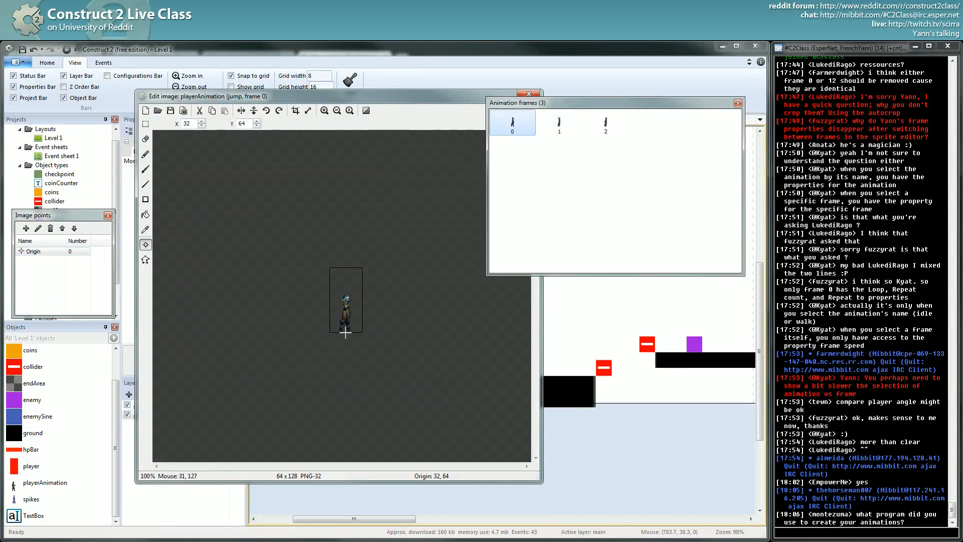
left_click(346, 332)
right_click(56, 251)
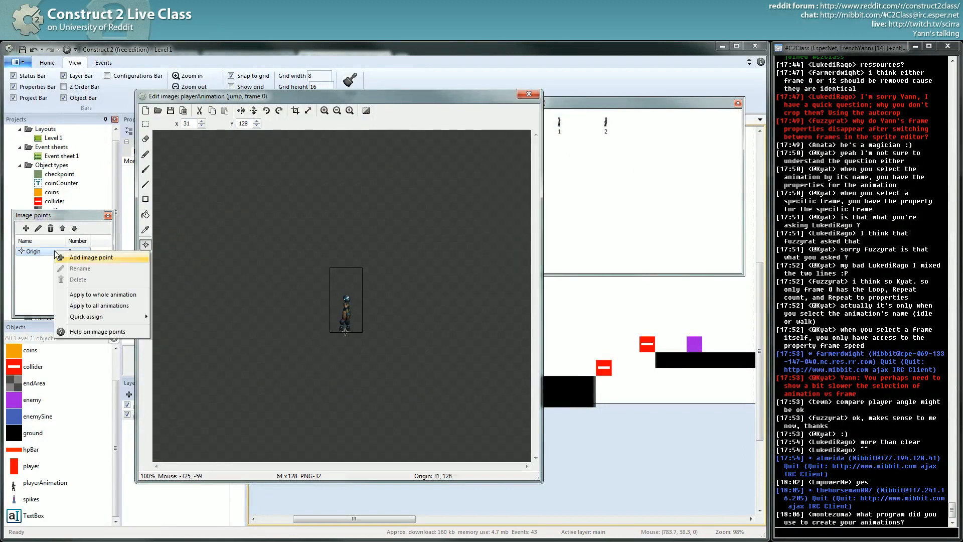
left_click(79, 295)
left_click(528, 94)
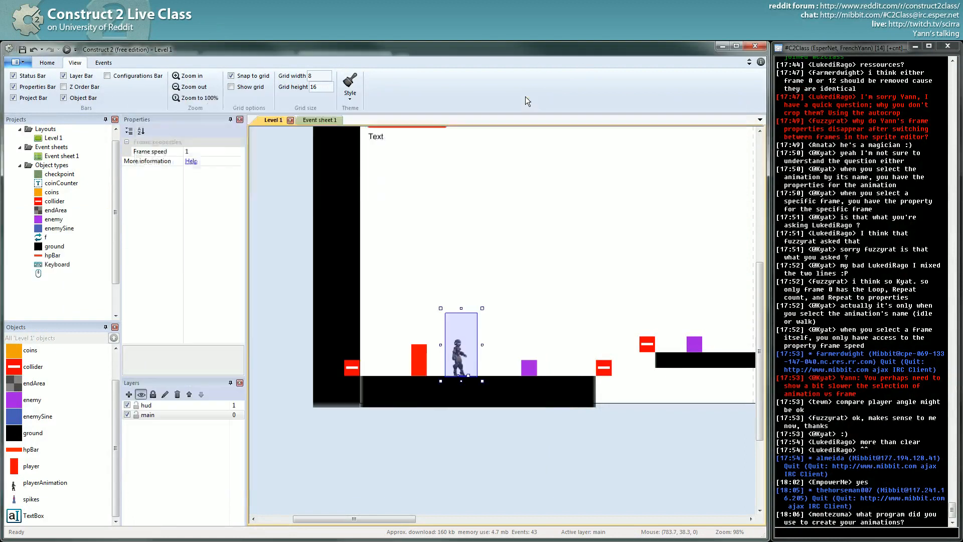
Step: Run the level in the browser, test a jump with the aligned origins, and return to Construct 2
left_click(66, 49)
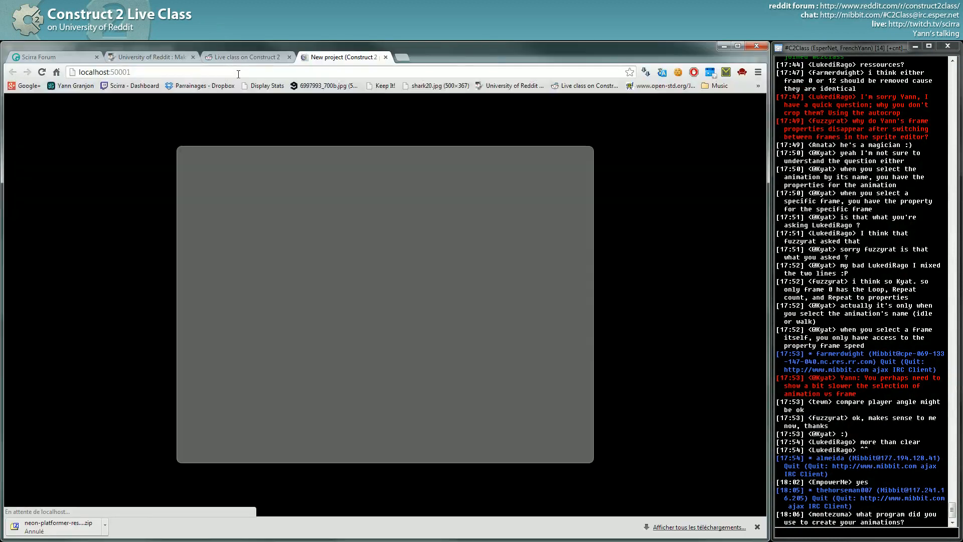
key("Up")
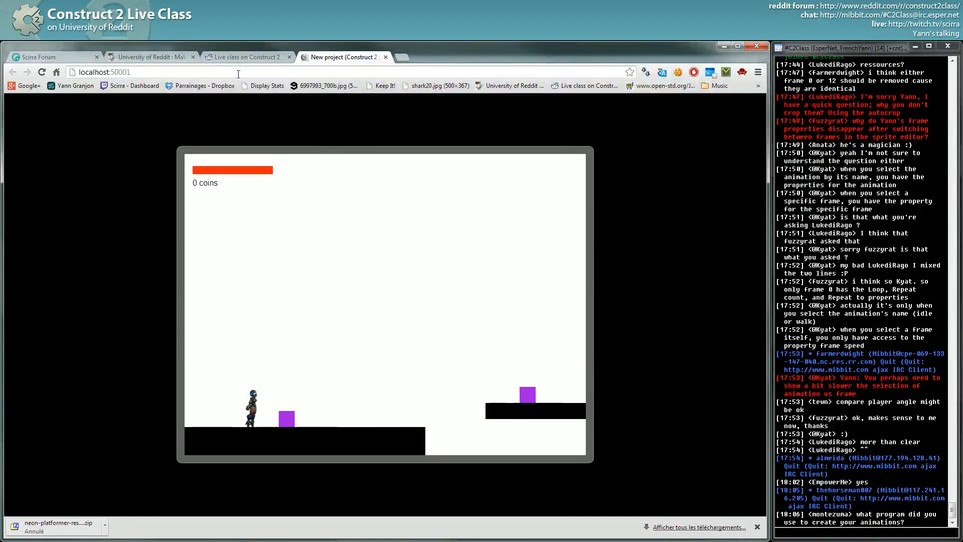
key("alt+Tab")
Step: Duplicate the player's Platform On jump event in Event sheet 1 and change the copy's condition to Platform On landed
left_click(319, 120)
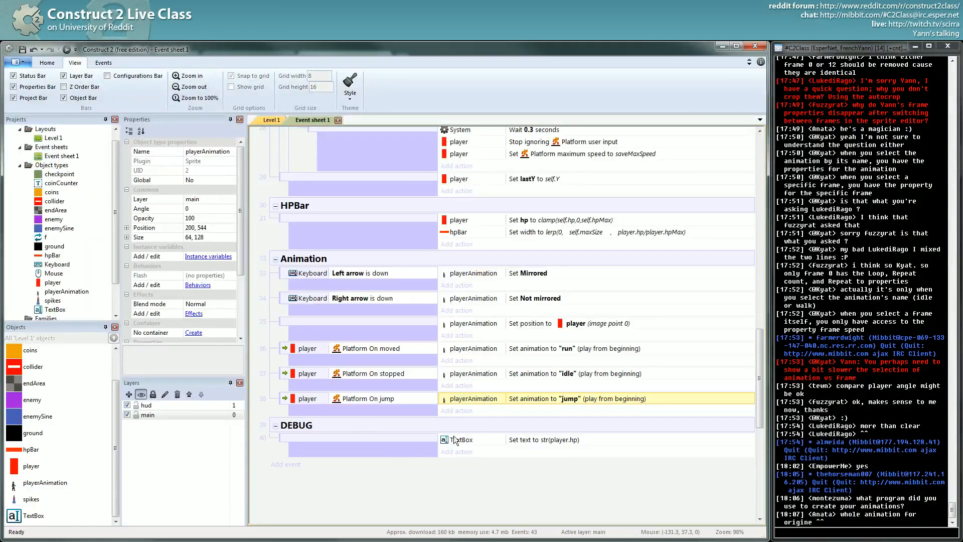
left_click(403, 351)
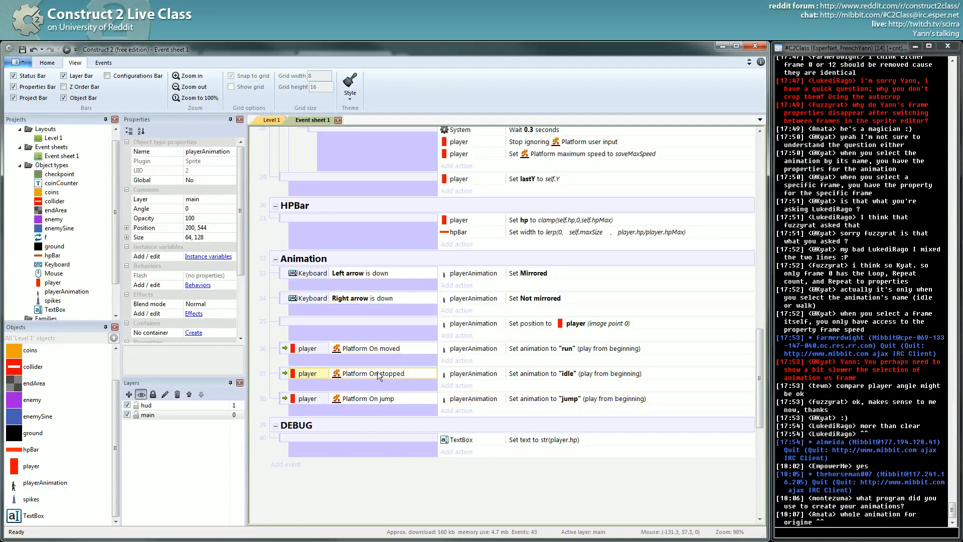
left_click(375, 398)
left_click_drag(284, 398, 284, 416, "ctrl")
double_click(377, 423)
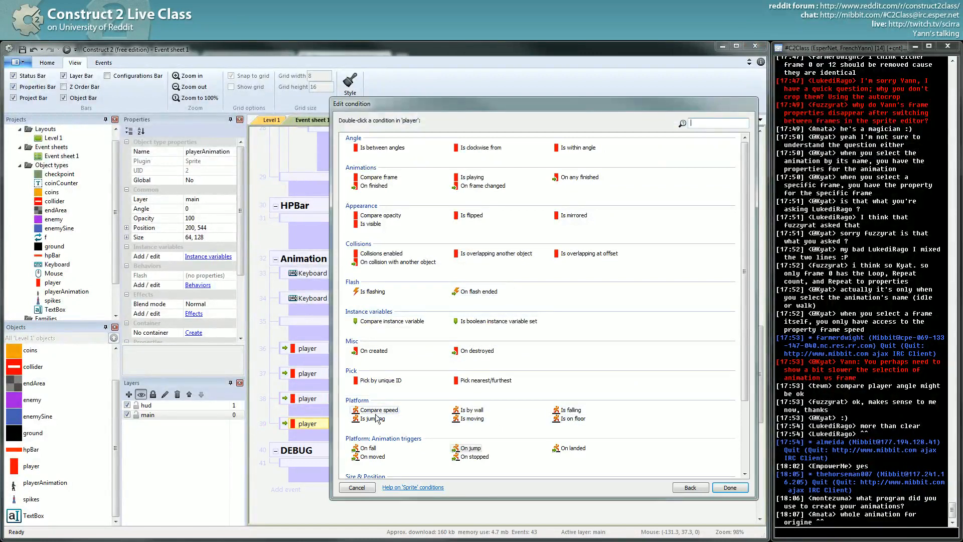
double_click(562, 448)
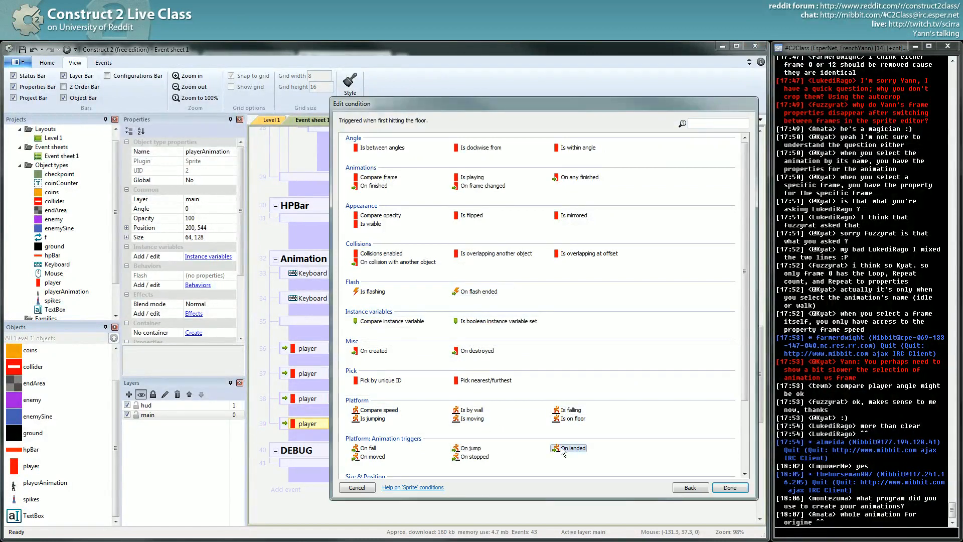
Step: Set the animation in the On landed event's playerAnimation action to "idle"
double_click(517, 427)
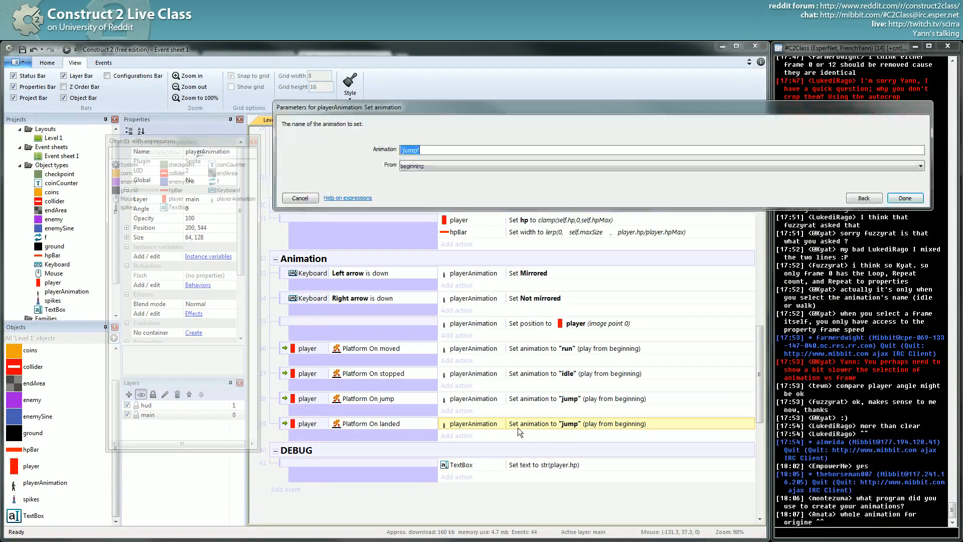
type("\"idle\"")
key("Return")
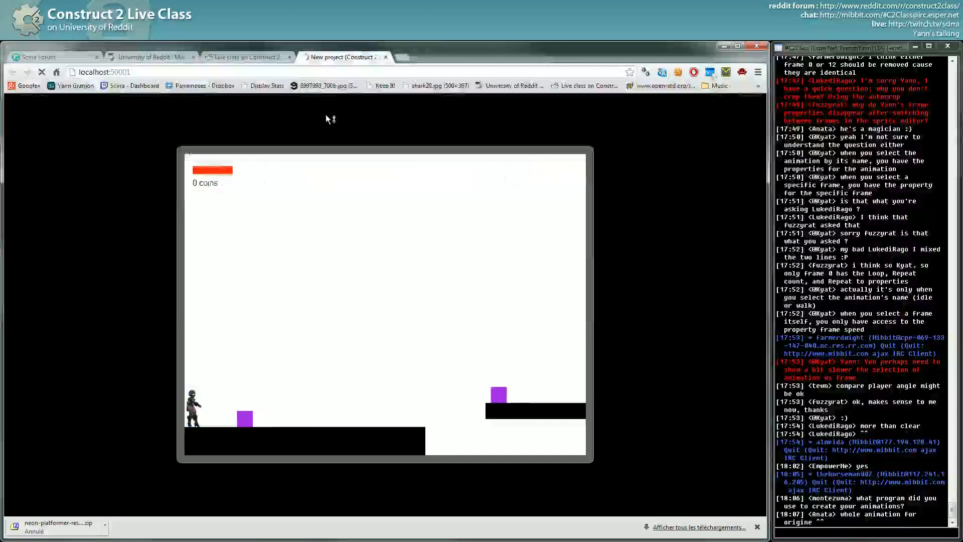
Step: Run the level in the browser, test jumping and landing while moving in both directions, and return to Construct 2
key("Up")
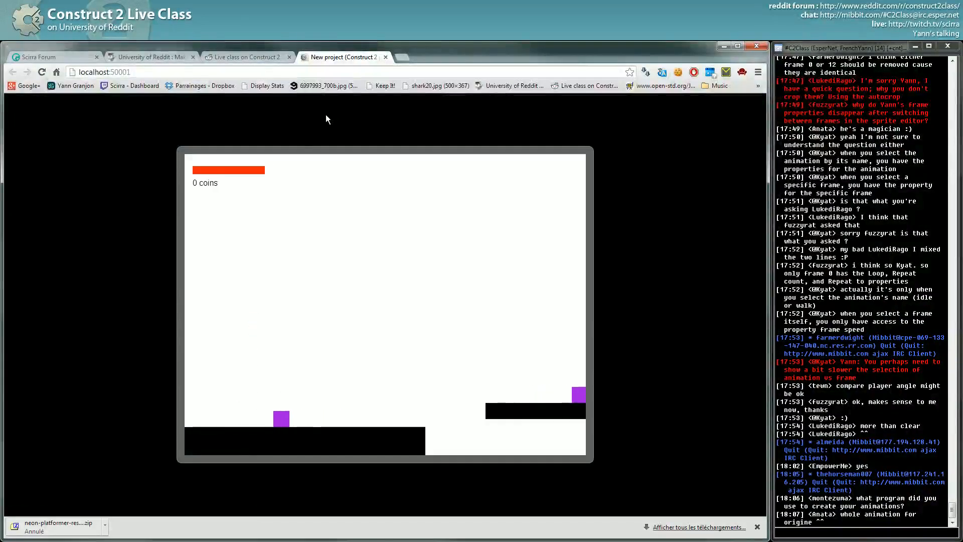
key("Right")
key("Left")
key("Up")
key("Right")
key("Left")
key("Right")
key("Left")
key("Up")
key("Left")
key("Right")
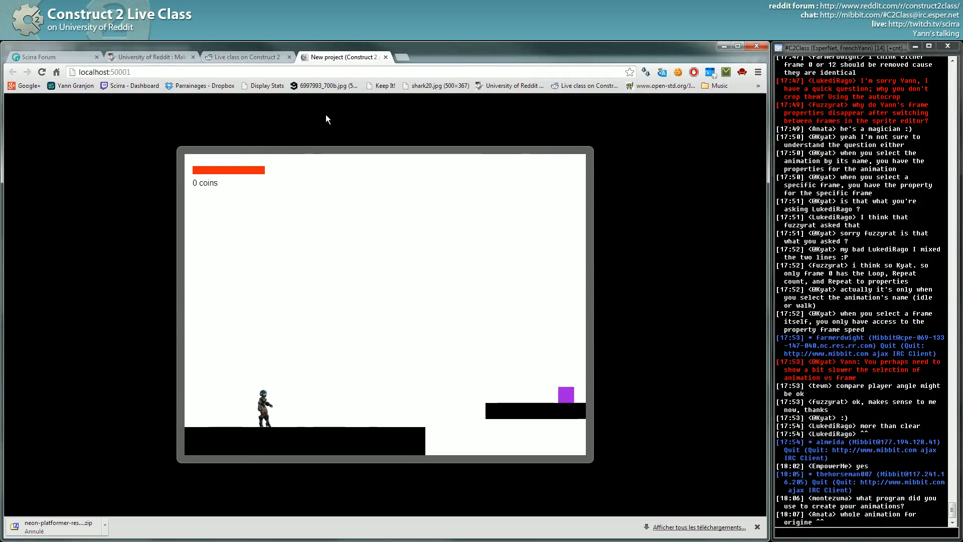
key("Left")
key("alt+Tab")
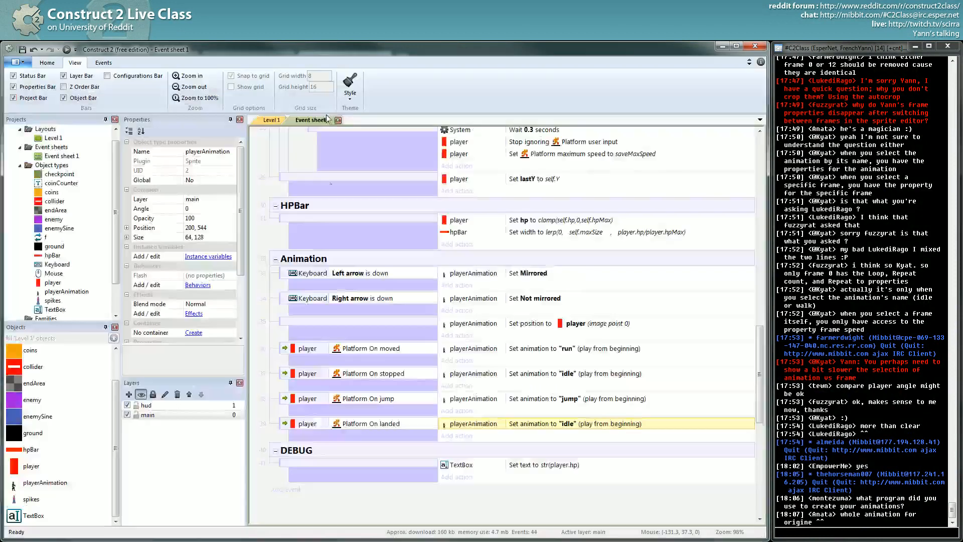
Step: Review the On moved, On landed and On jump events, test landing while running in the browser again, and return to Construct 2
left_click(390, 350)
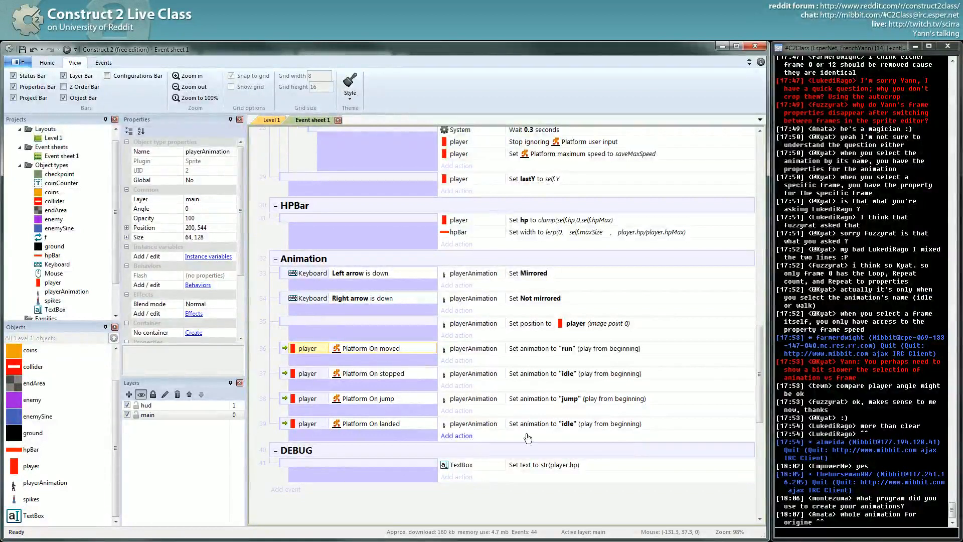
left_click(526, 423)
left_click(389, 422)
left_click(400, 401)
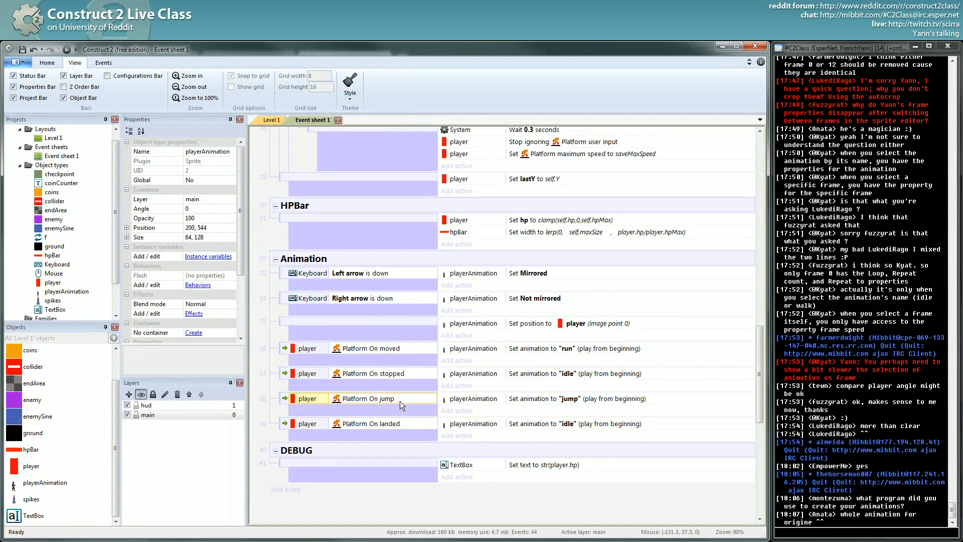
key("F5")
key("Left")
key("Right")
key("Up")
key("Left")
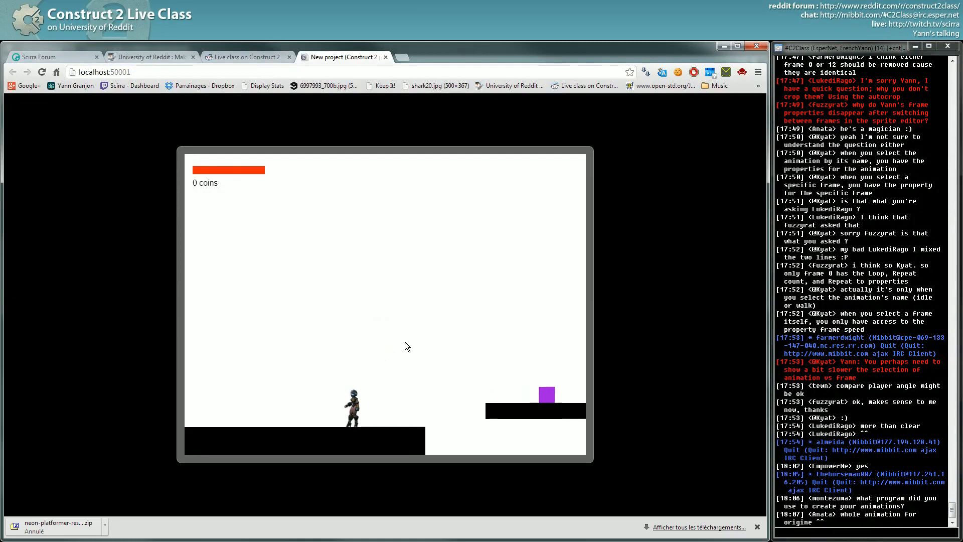
key("Up")
key("Right")
key("Left")
key("Up")
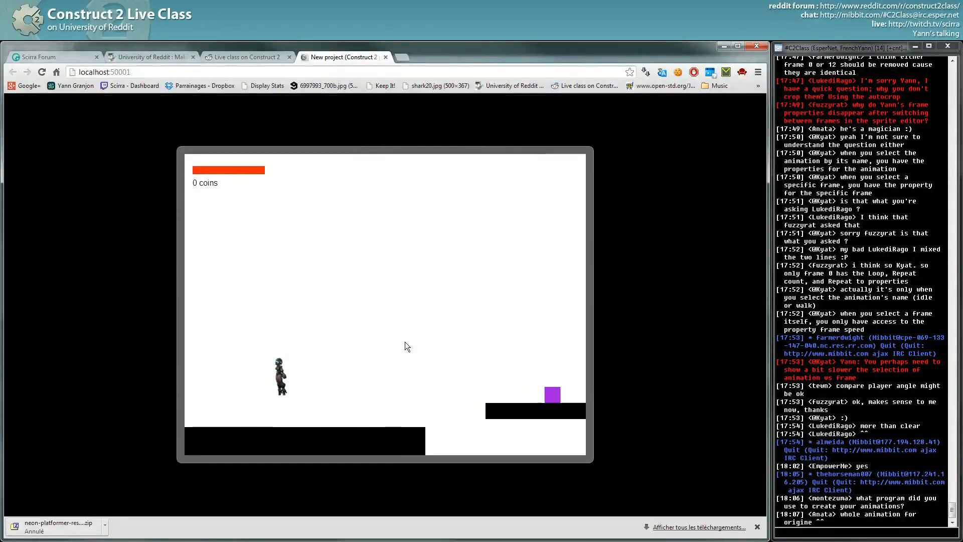
key("Right")
key("Up")
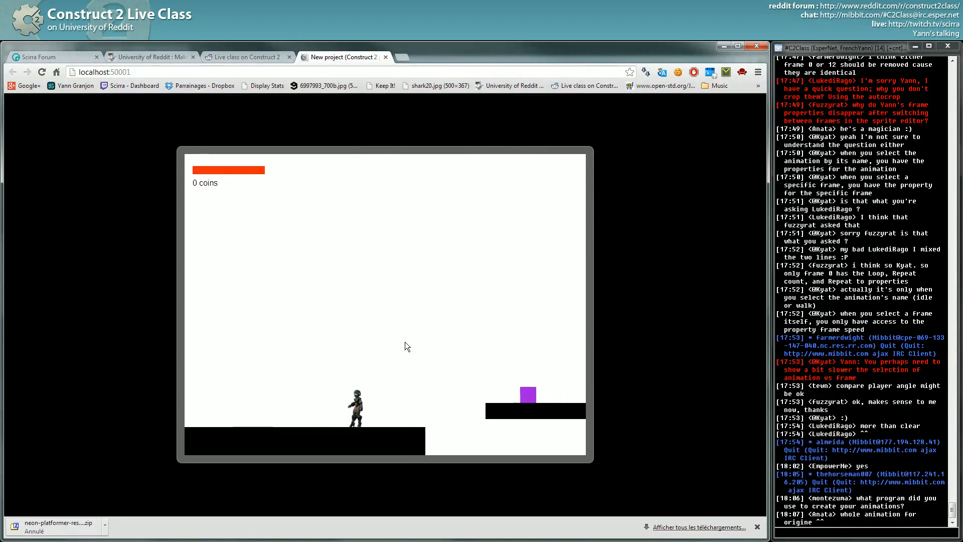
key("alt+Tab")
left_click(373, 422)
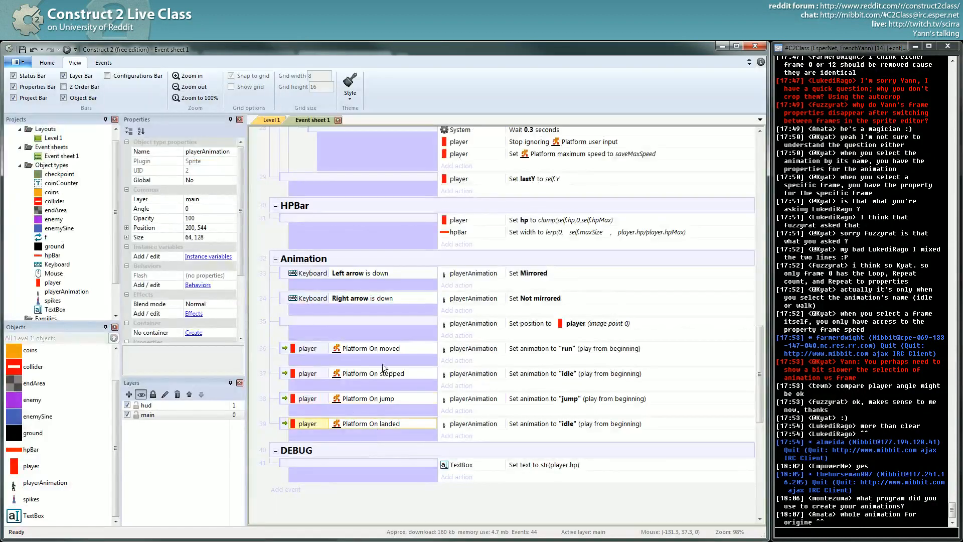
double_click(375, 422)
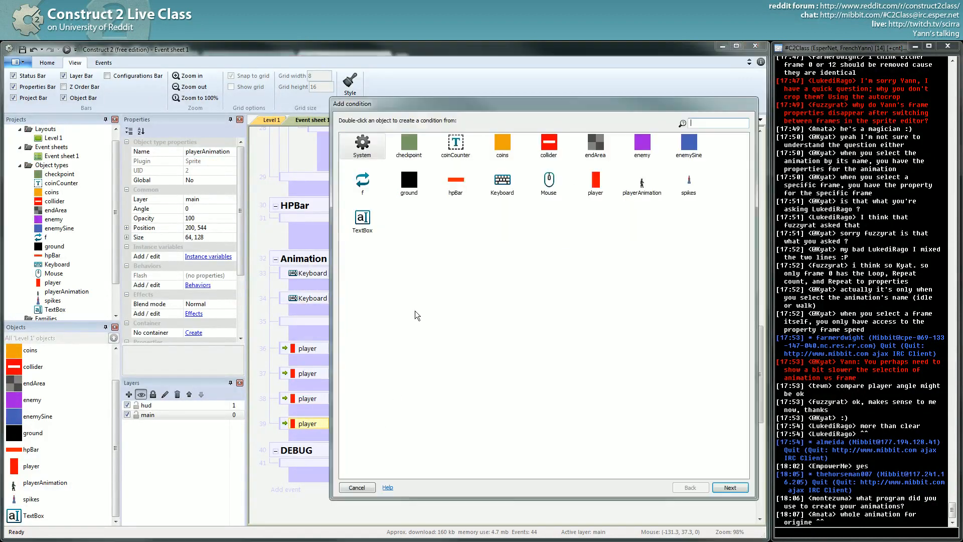
double_click(592, 180)
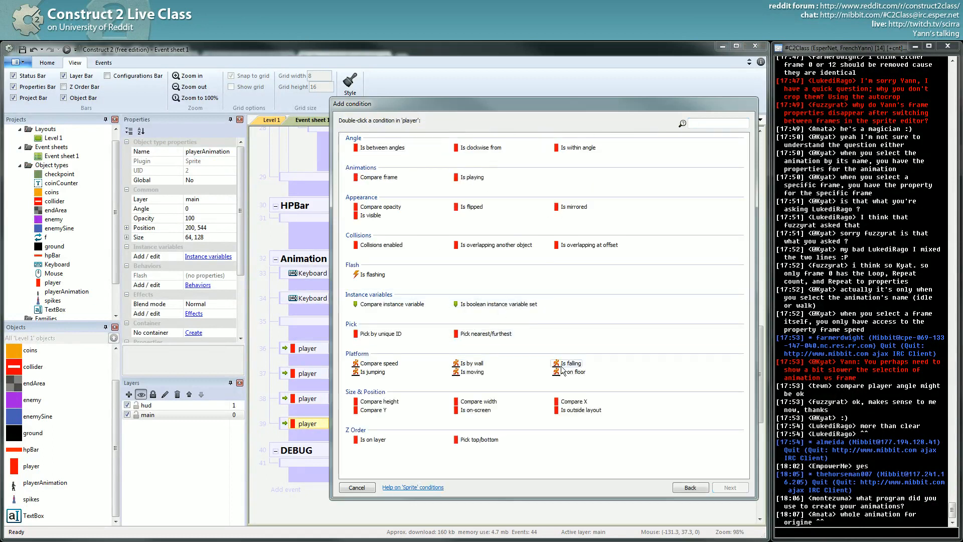
left_click(357, 487)
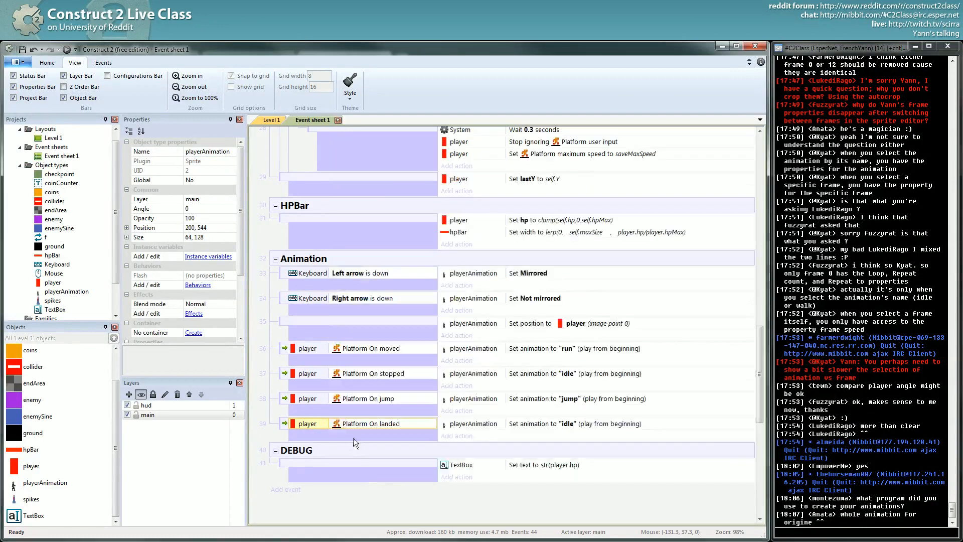
Step: Add a sub-event to the On landed event with the player condition Platform is moving
double_click(396, 420)
left_click(596, 183)
double_click(595, 183)
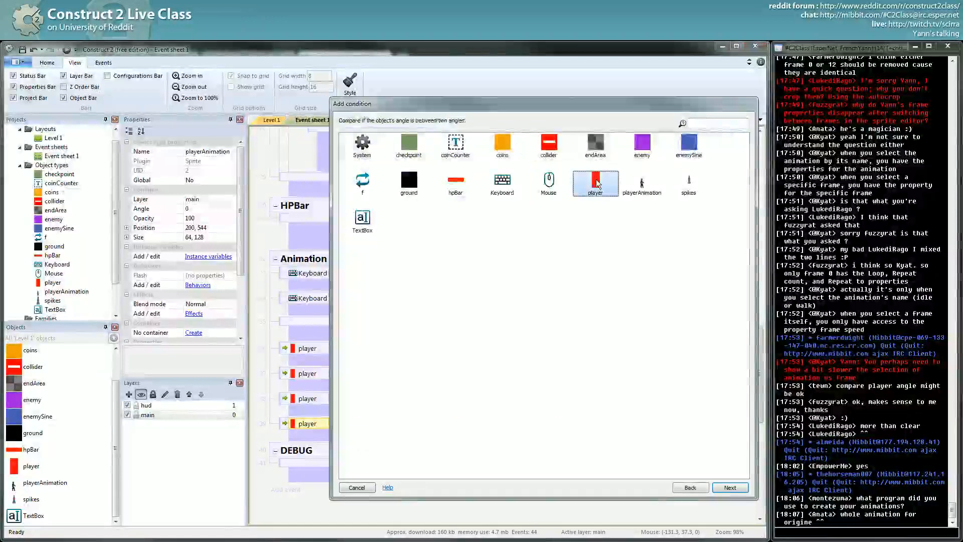
double_click(476, 377)
Step: Copy the set-animation "run" action from the On moved event into the Platform is moving sub-event
left_click(280, 431)
key("b")
left_click_drag(361, 439, 363, 446)
left_click(562, 351)
left_click_drag(567, 354, 544, 348)
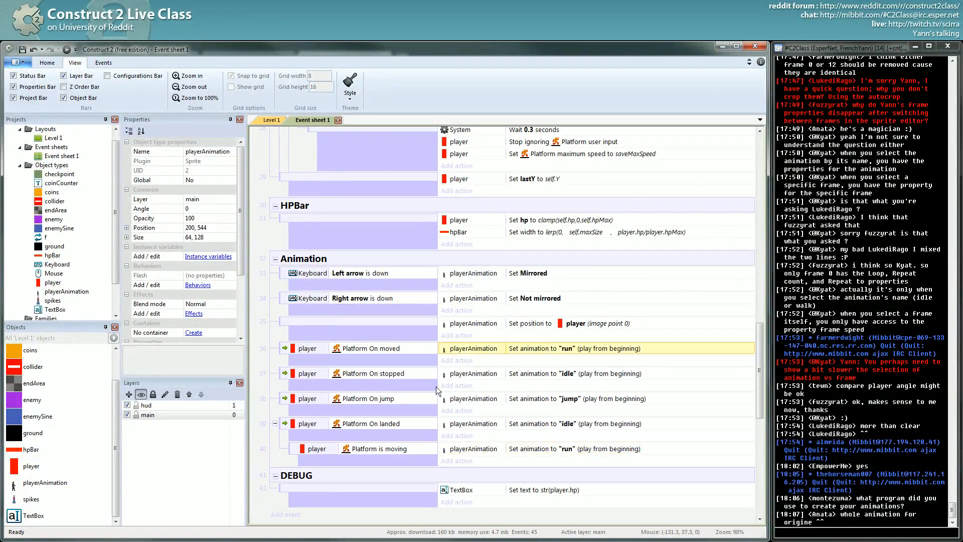
Step: Add an Else event after the Platform is moving sub-event and copy the set-animation "idle" action from On stopped into it
left_click(296, 449)
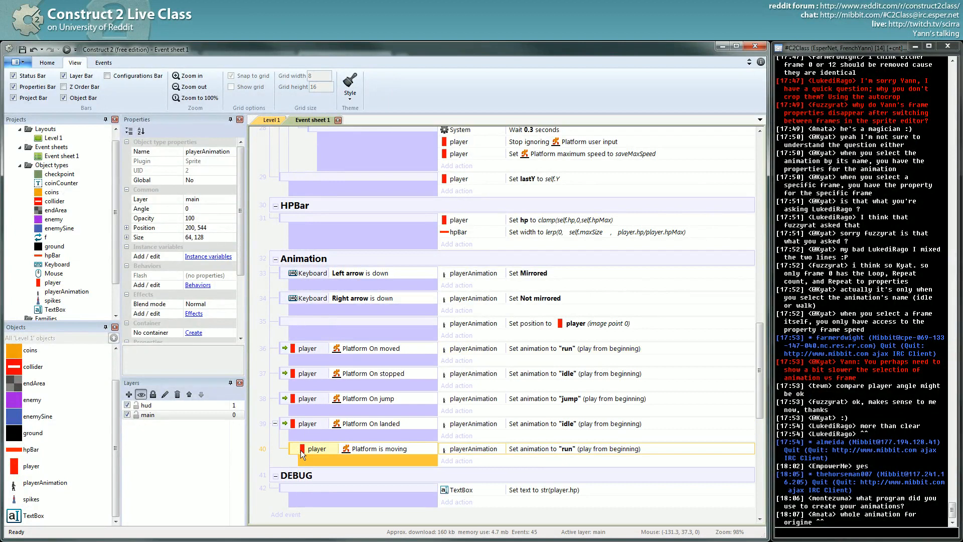
key("x")
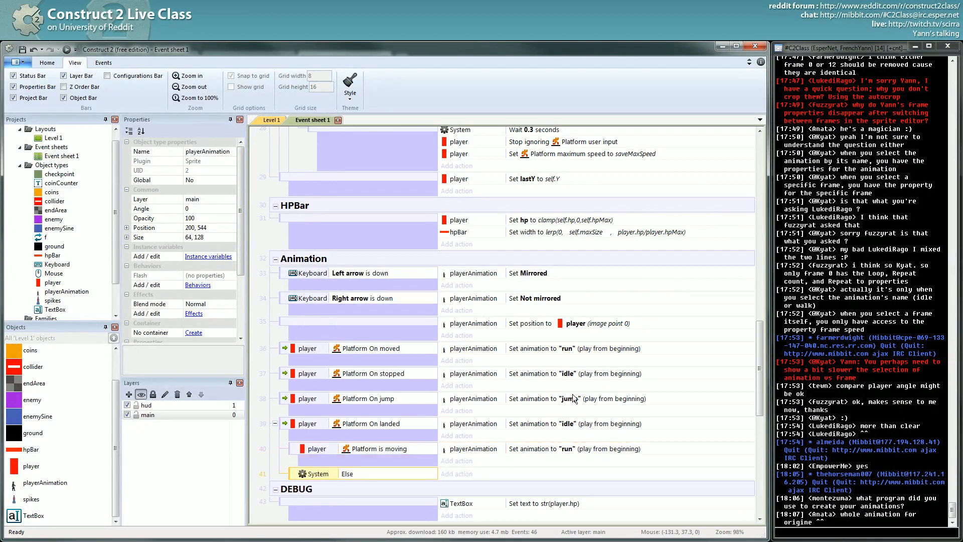
left_click_drag(570, 373, 558, 474, "ctrl")
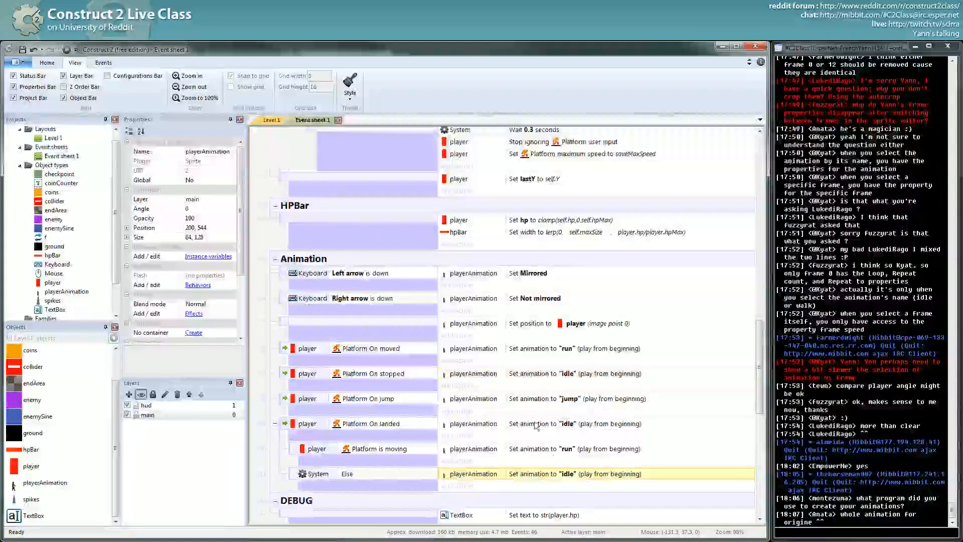
Step: Delete the set-animation "idle" action directly under the On landed event and run the level in the browser
left_click(534, 423)
key("Delete")
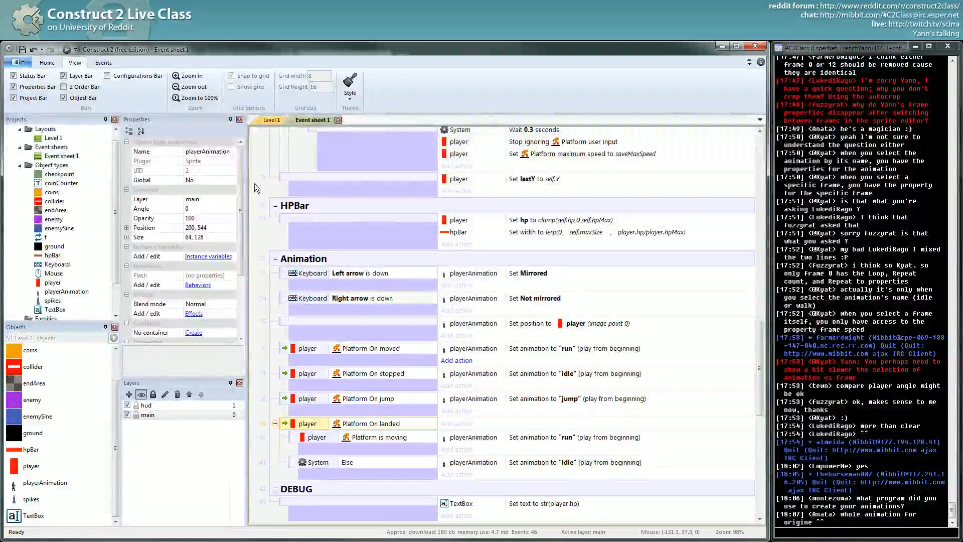
left_click(67, 49)
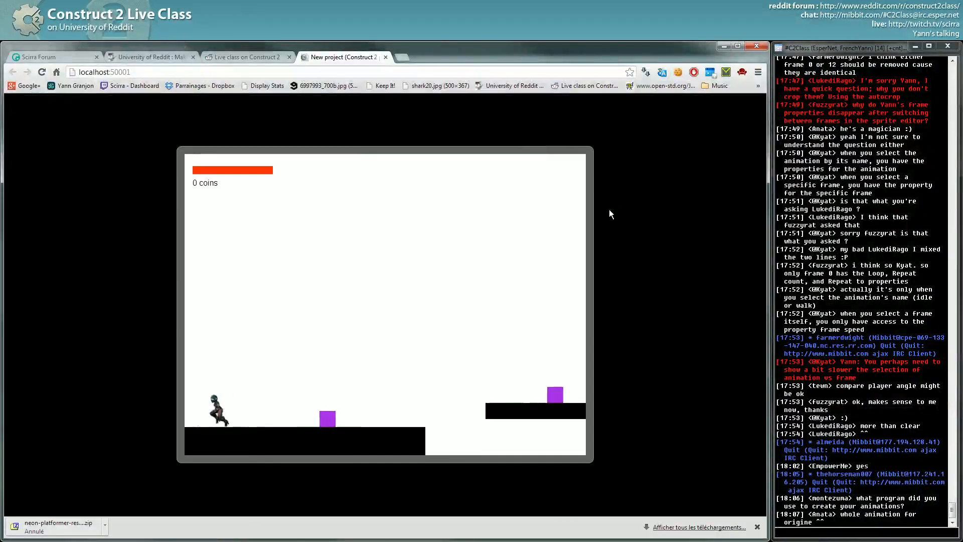
Step: Test the run, jump and landing animations by moving and jumping the player in both directions in the preview
key("Right")
key("Up")
key("Up")
key("Right")
key("Left")
key("Up")
key("Right")
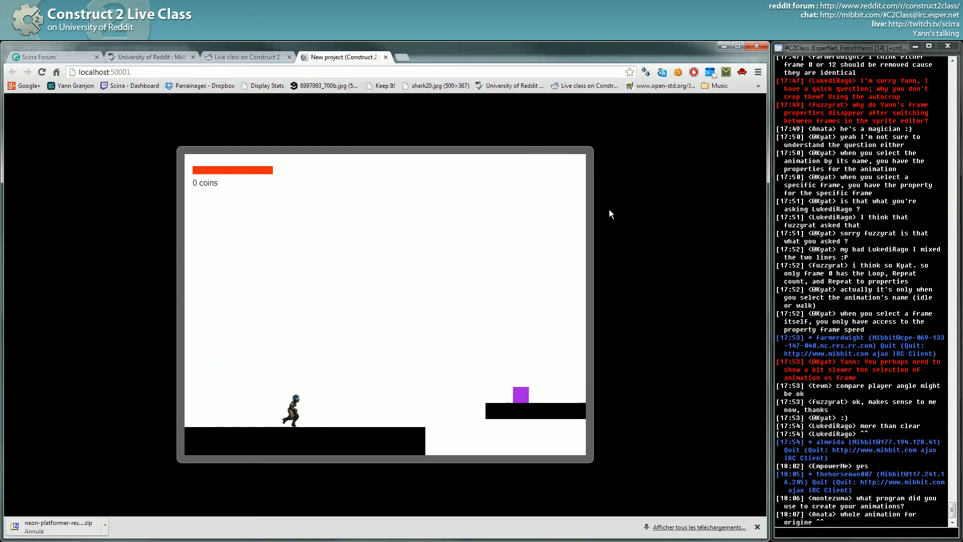
key("Left")
Step: Return to the event sheet and review the On moved, On stopped, On jump and On landed animation triggers
key("alt+Tab")
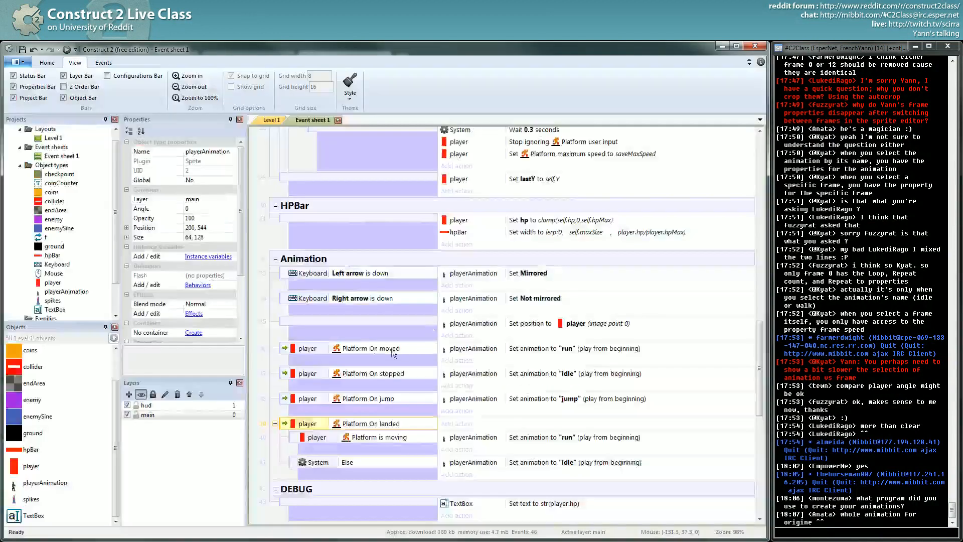
left_click(288, 352)
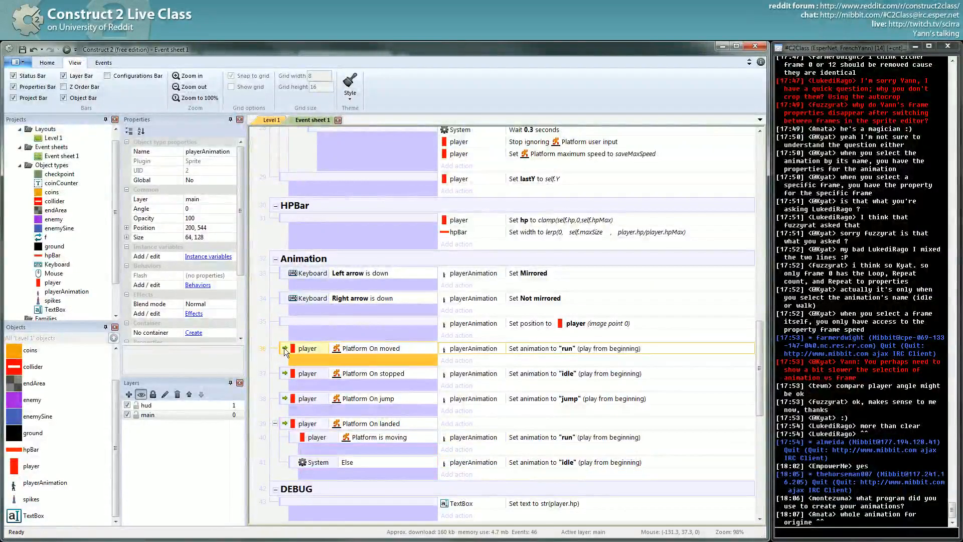
left_click(281, 424)
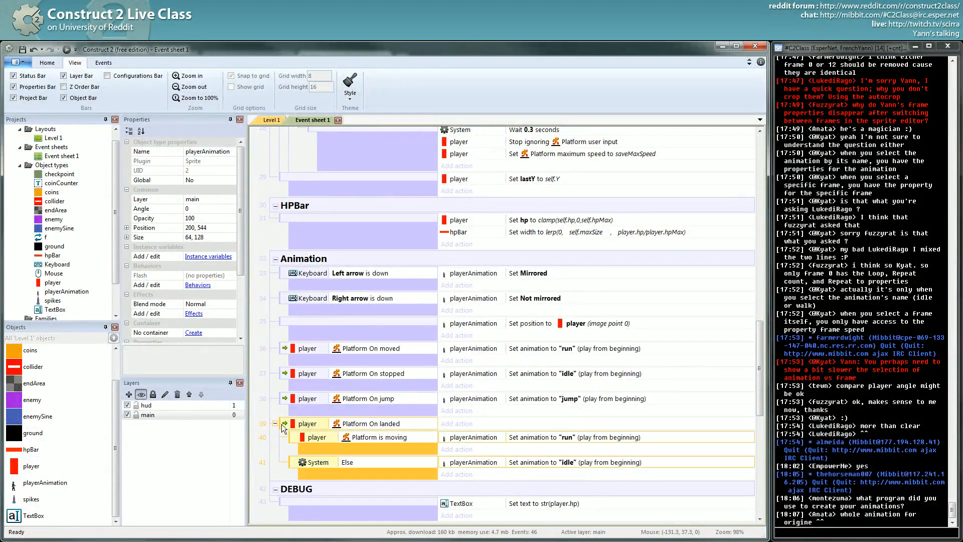
left_click(281, 348)
left_click(378, 372)
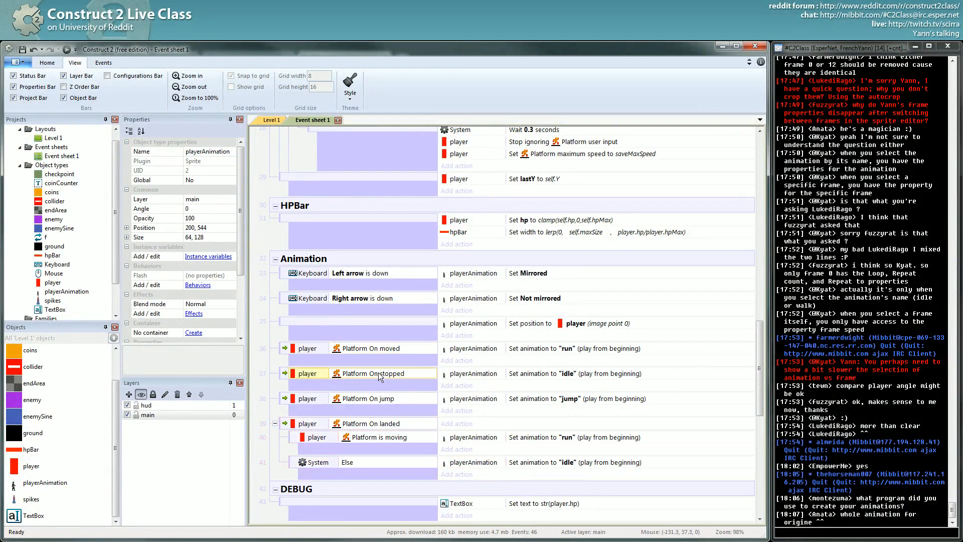
left_click(378, 398)
left_click(377, 424)
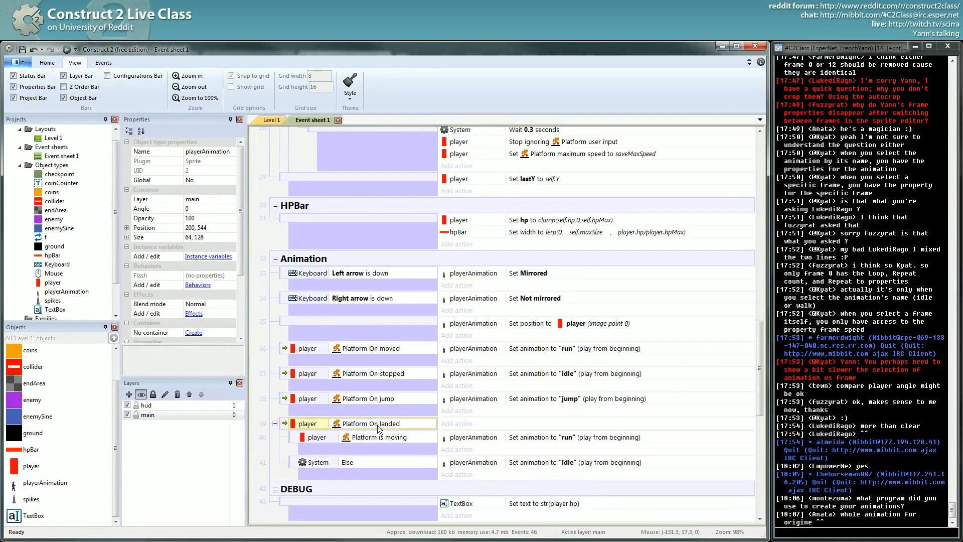
left_click(371, 349)
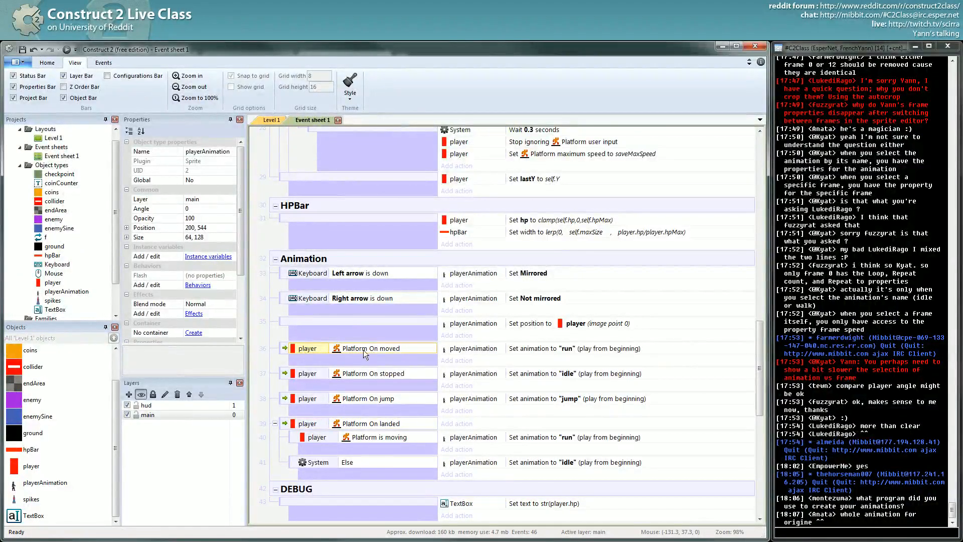
left_click(394, 375)
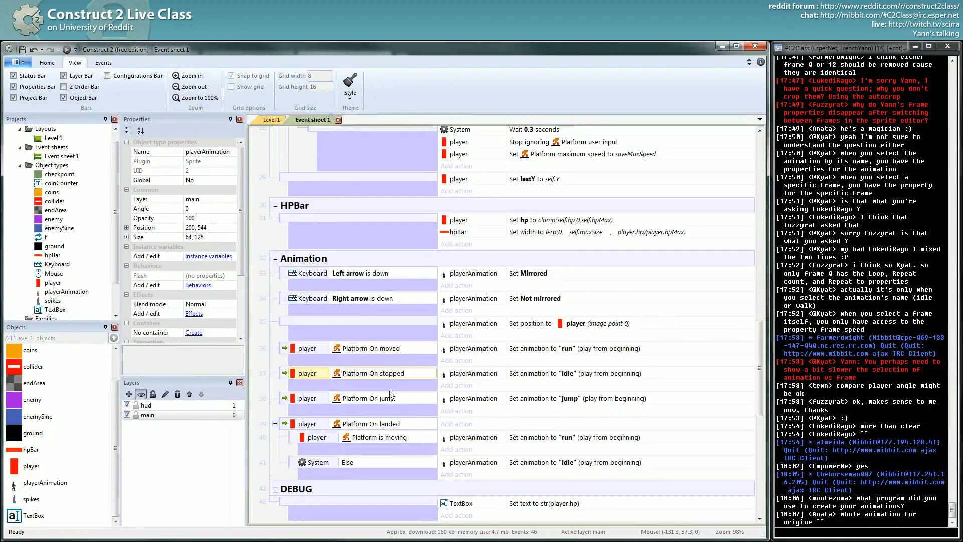
left_click(394, 424)
left_click(378, 349)
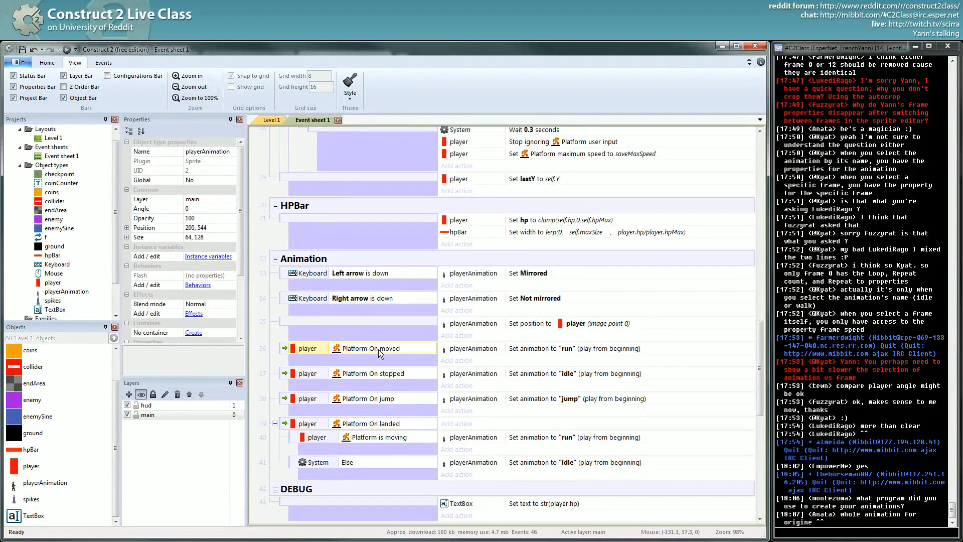
left_click(388, 374)
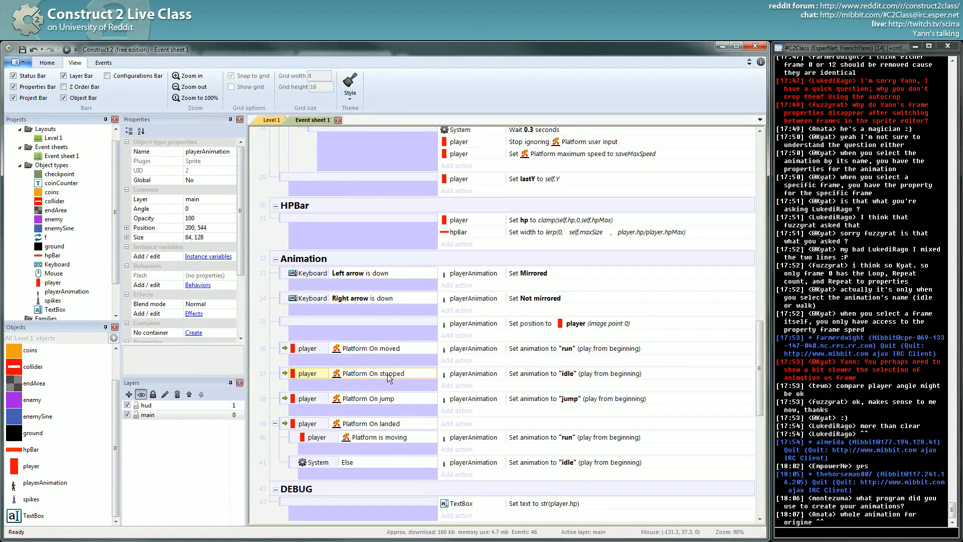
left_click(387, 400)
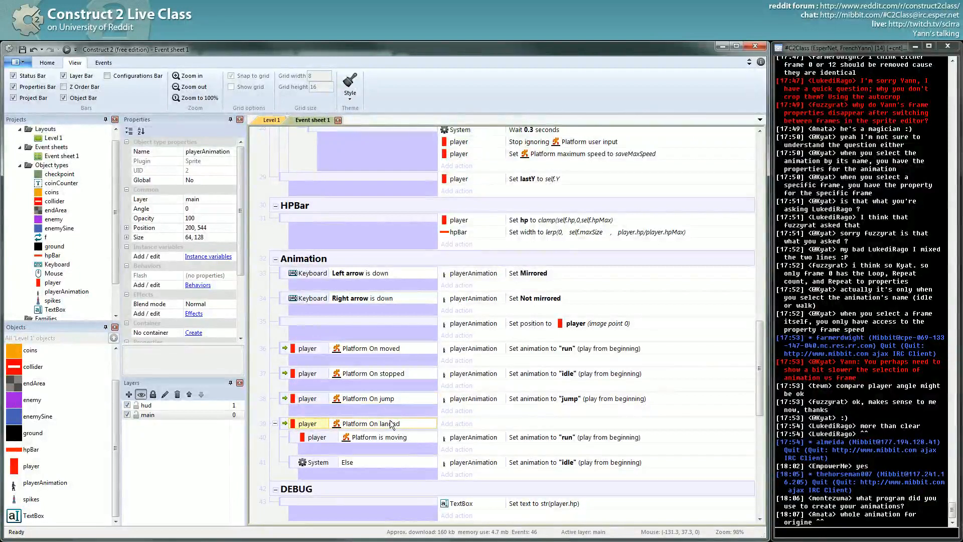
Step: Run the level again and play across its platforms, checking the player's animations while running, jumping, falling and landing
left_click(270, 120)
left_click(299, 120)
left_click(67, 49)
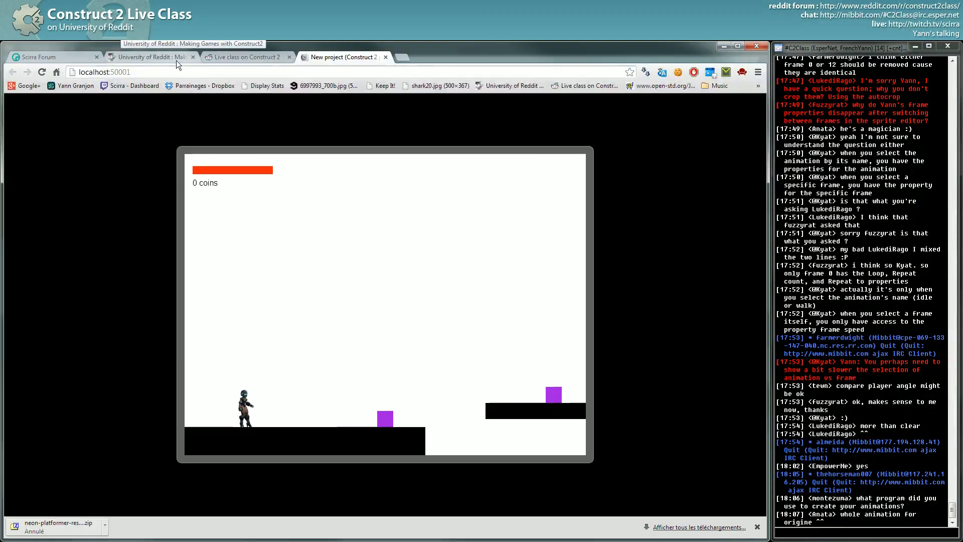
key("Right")
key("Up")
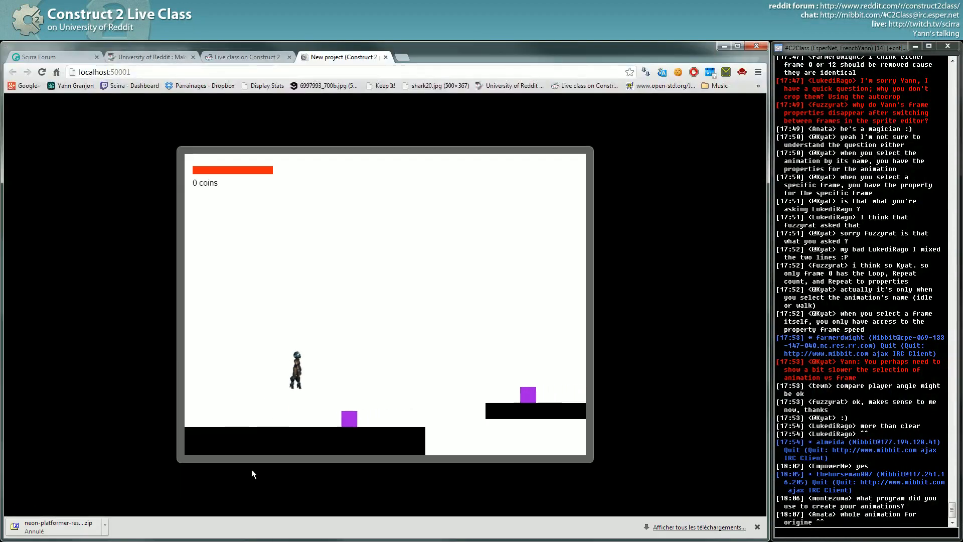
key("Left")
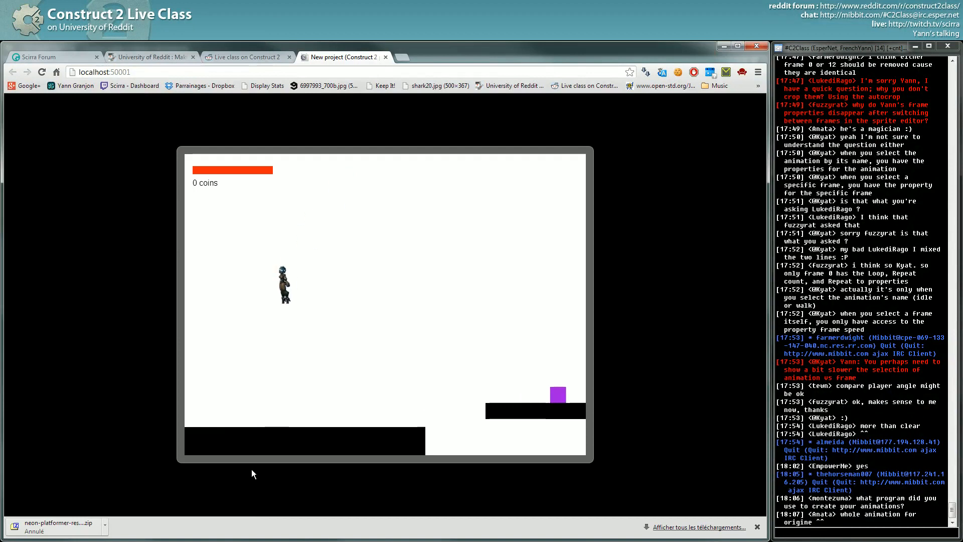
key("Right")
key("Left")
key("Right")
key("Up")
key("Left")
key("Right")
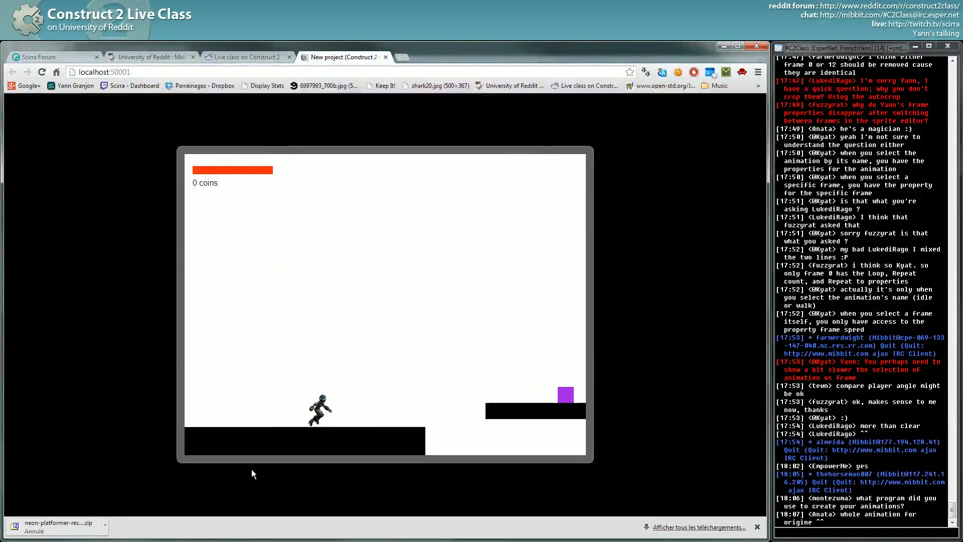
key("Up")
key("Left")
key("Right")
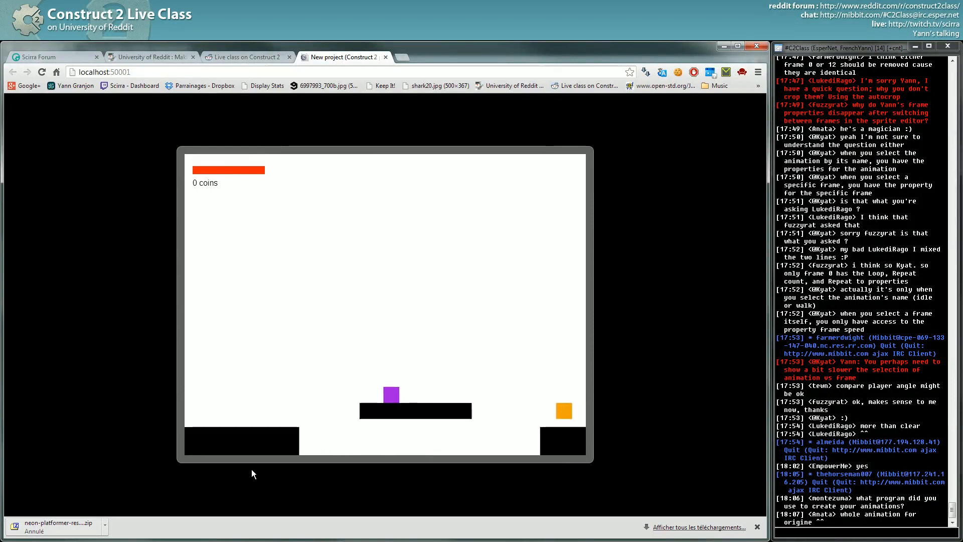
key("Right")
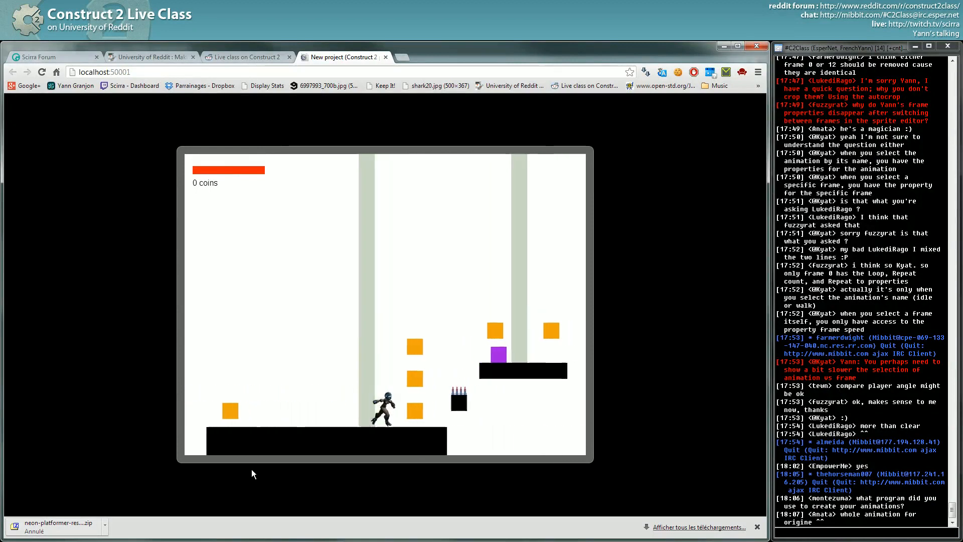
key("Right")
key("Up")
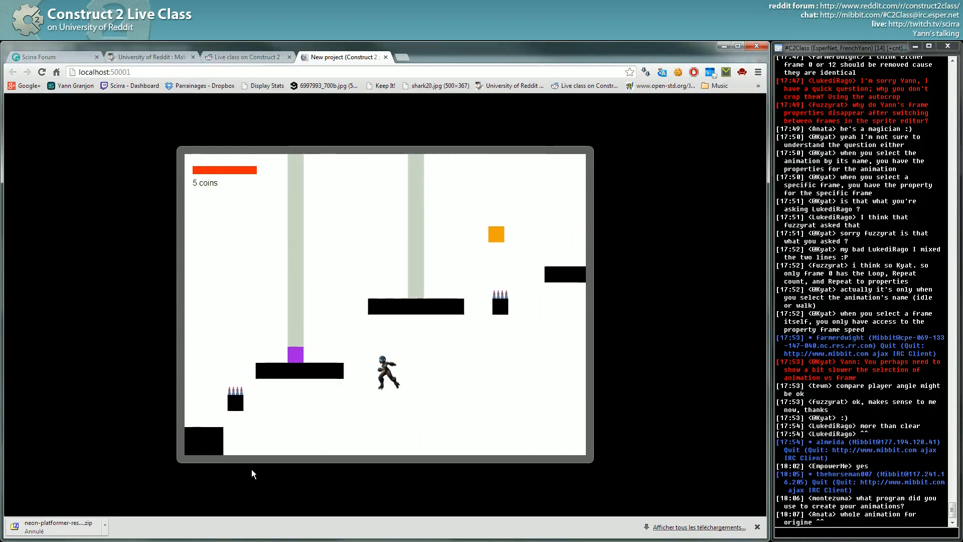
key("Left")
key("Up")
key("Right")
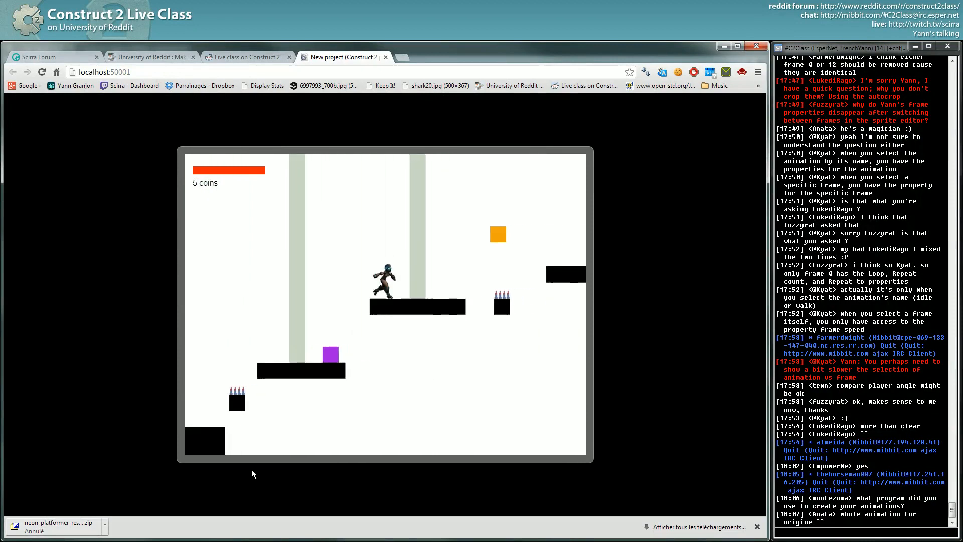
key("Right")
key("Up")
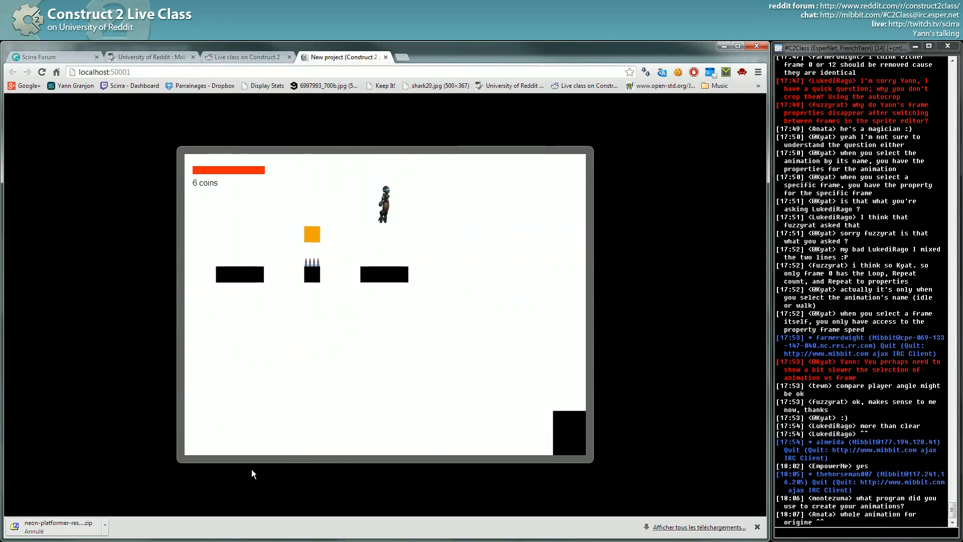
key("Right")
key("Left")
key("Right")
key("Up")
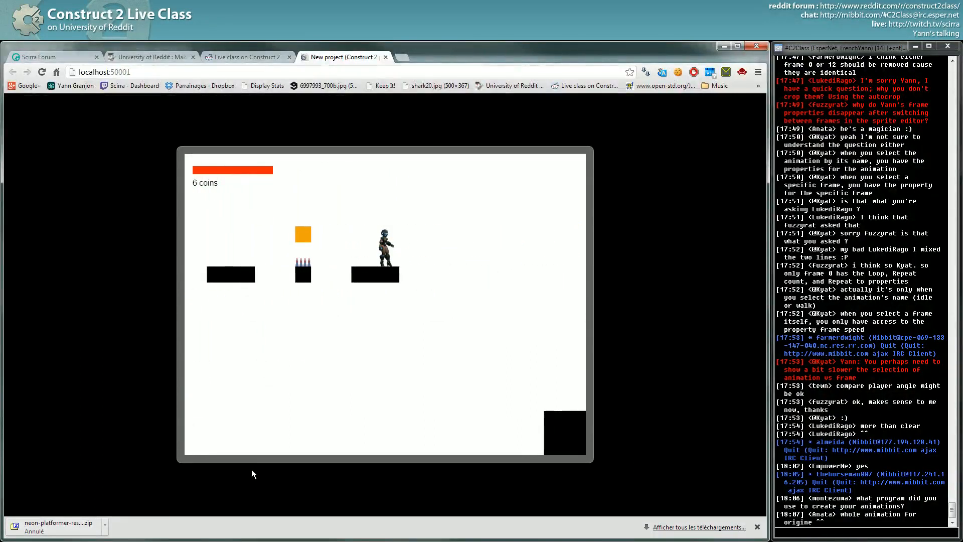
key("Right")
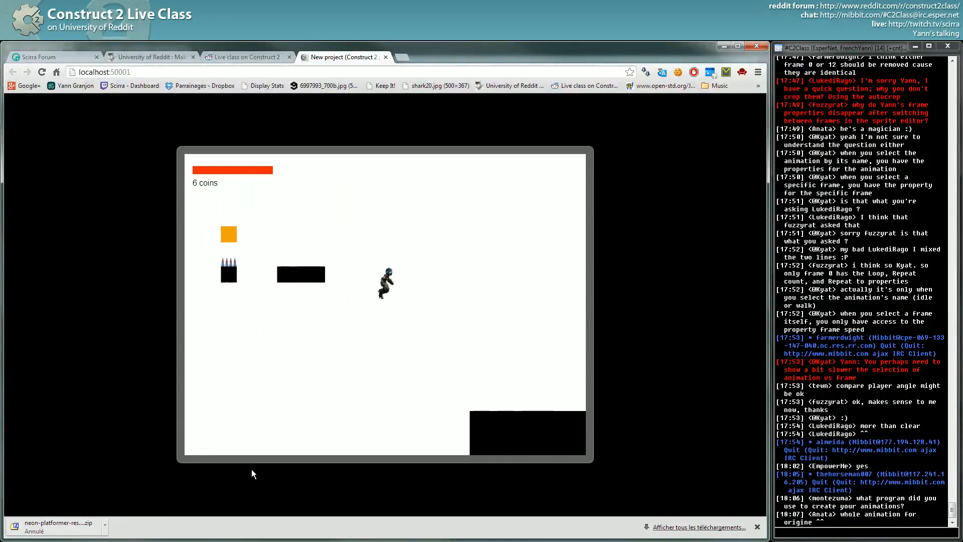
key("Right")
key("Left")
key("Right")
key("Left")
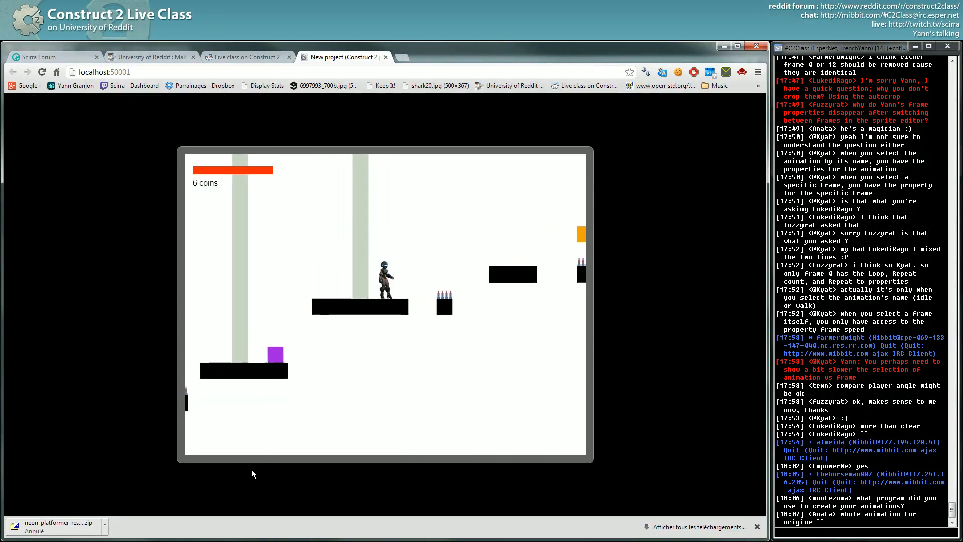
Step: Back in the event sheet, duplicate the On landed event and delete the first one's Platform is moving and Else sub-events
key("alt+Tab")
left_click(315, 412)
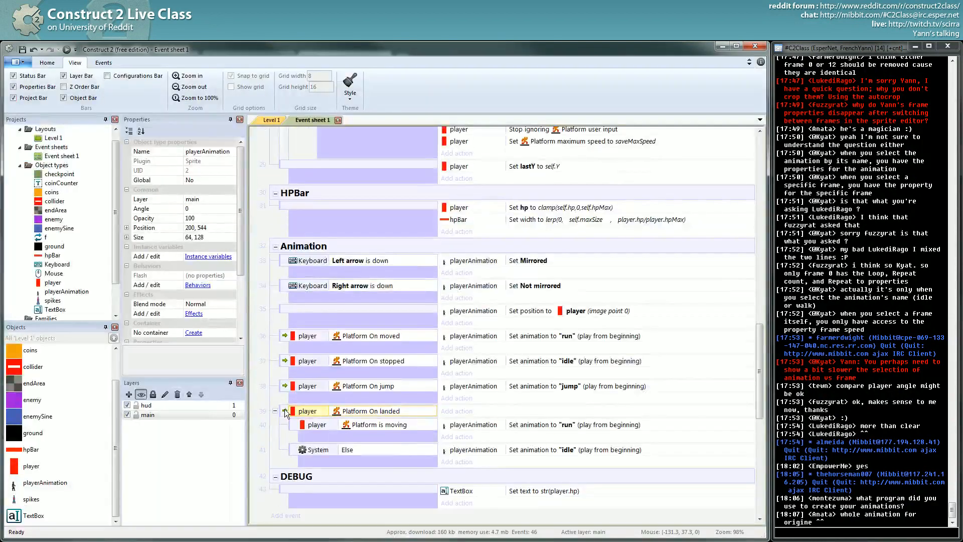
key("ctrl+c")
key("ctrl+v")
left_click(317, 424)
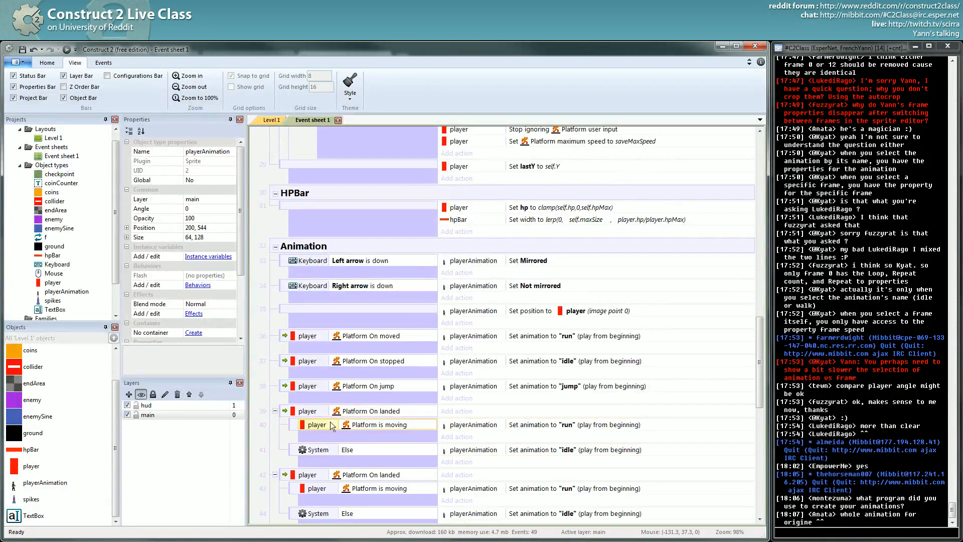
left_click(296, 423)
key("Delete")
key("Delete")
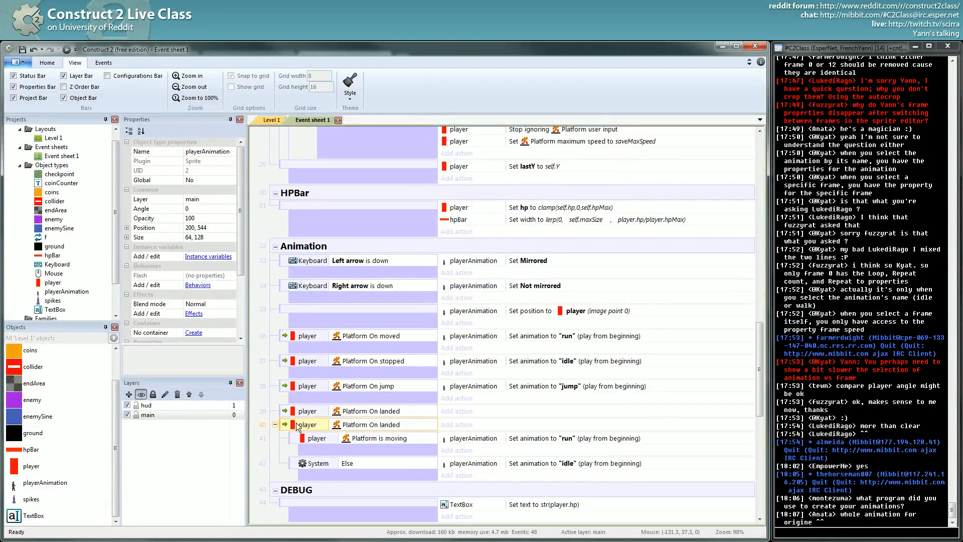
Step: Change the On landed event without sub-events to On fall, with a copied set-animation action set to "fall"
double_click(381, 414)
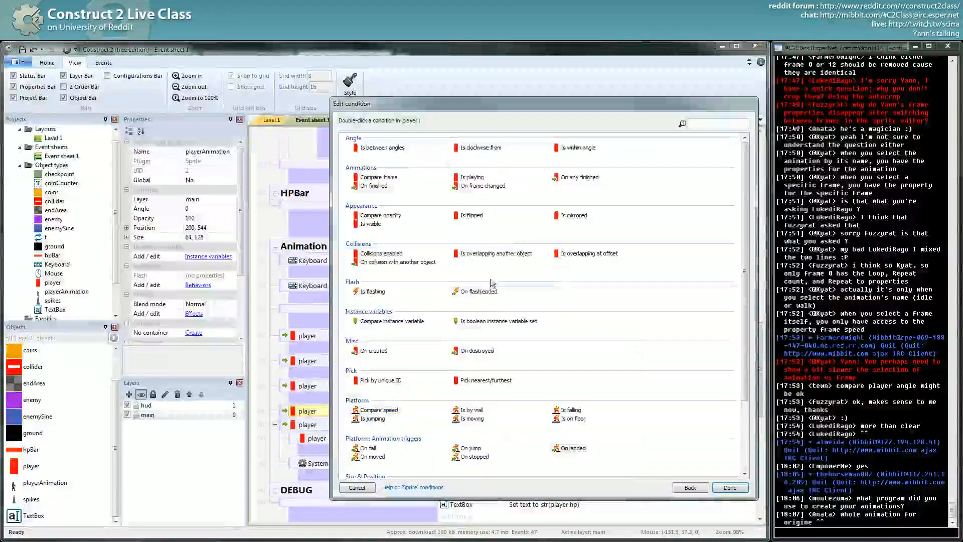
double_click(369, 448)
left_click(523, 438)
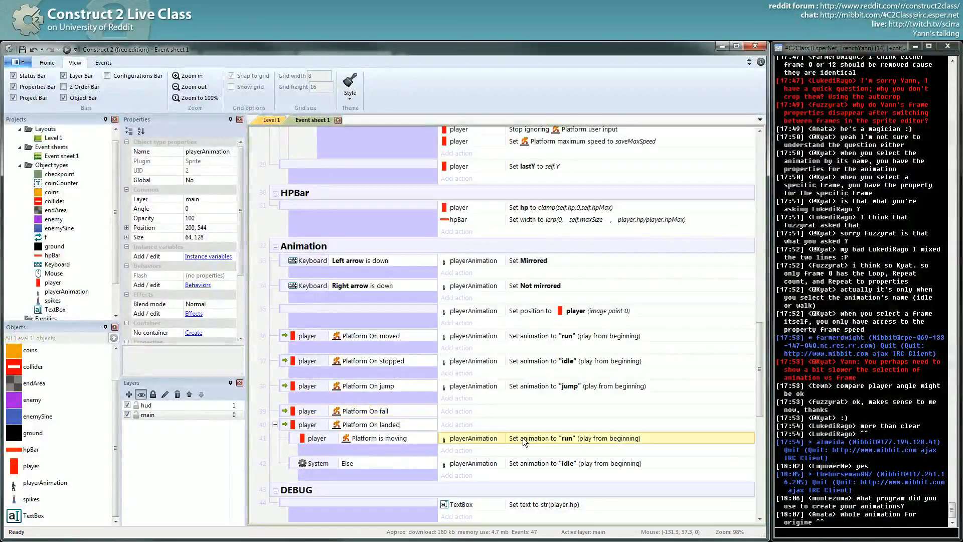
left_click_drag(521, 437, 517, 419, "ctrl")
left_click_drag(589, 422, 560, 412)
double_click(559, 411)
type("\"fall\"")
key("Return")
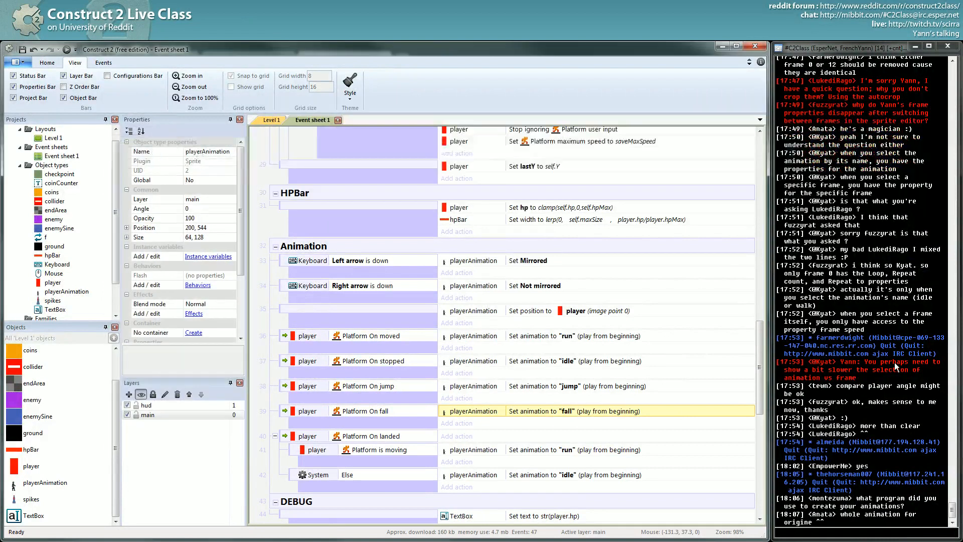
Step: Open the playerAnimation sprite in the Level 1 layout for editing and add an animation named fall
left_click(257, 121)
double_click(465, 357)
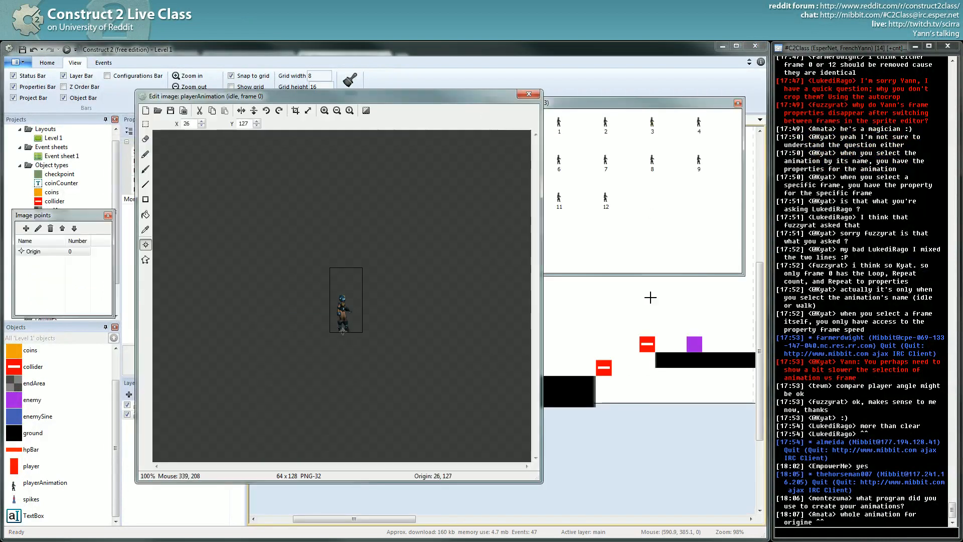
left_click_drag(388, 98, 631, 105)
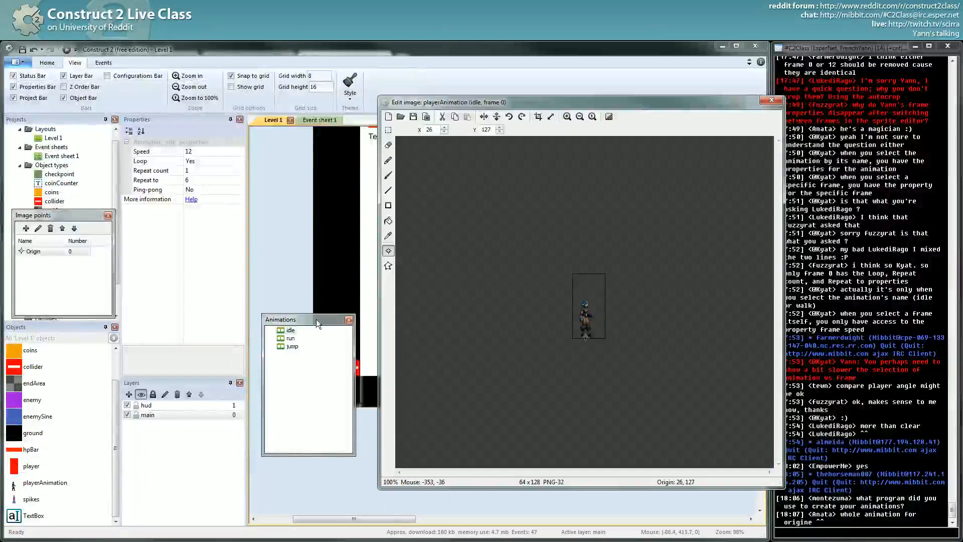
right_click(297, 354)
left_click(317, 360)
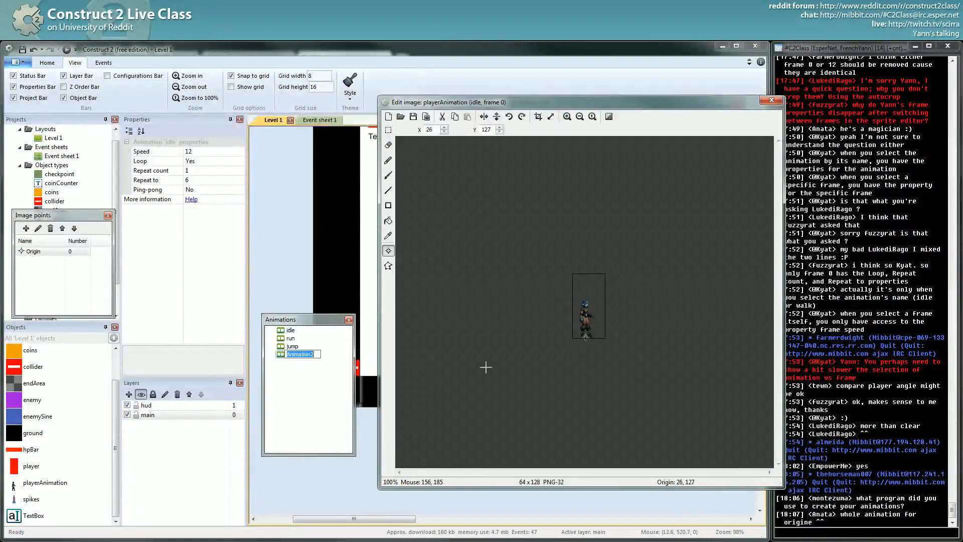
type("fall")
key("Return")
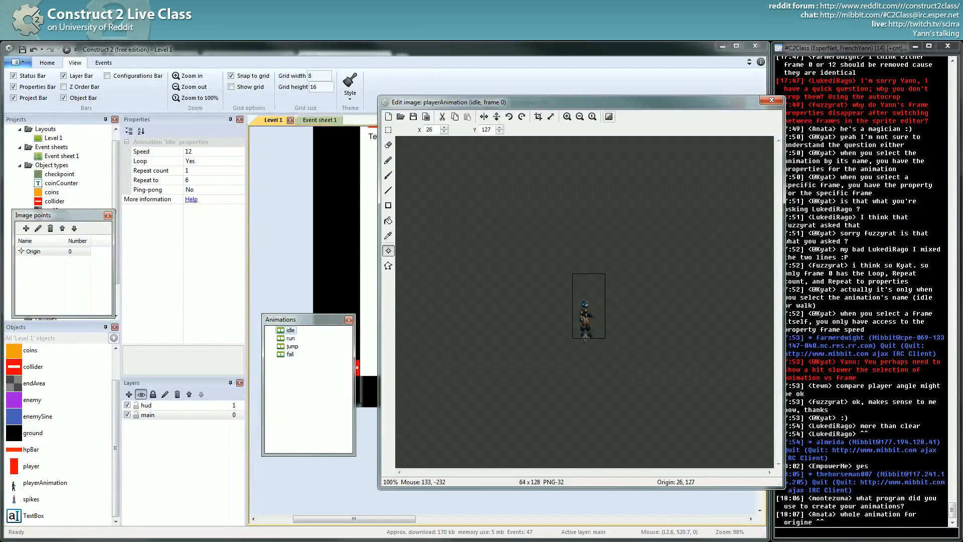
Step: Add a second, empty frame to the fall animation
left_click(284, 353)
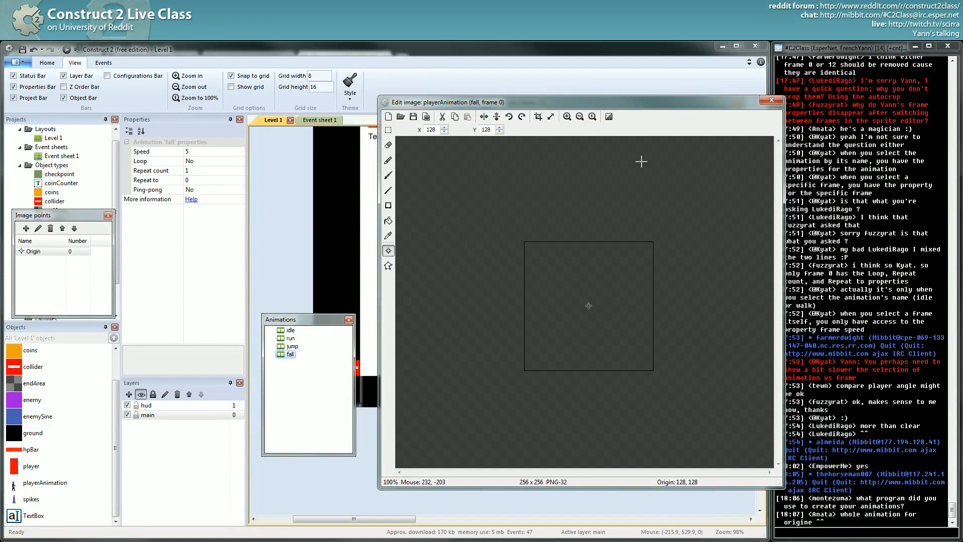
left_click_drag(590, 106, 319, 74)
right_click(557, 120)
left_click(576, 138)
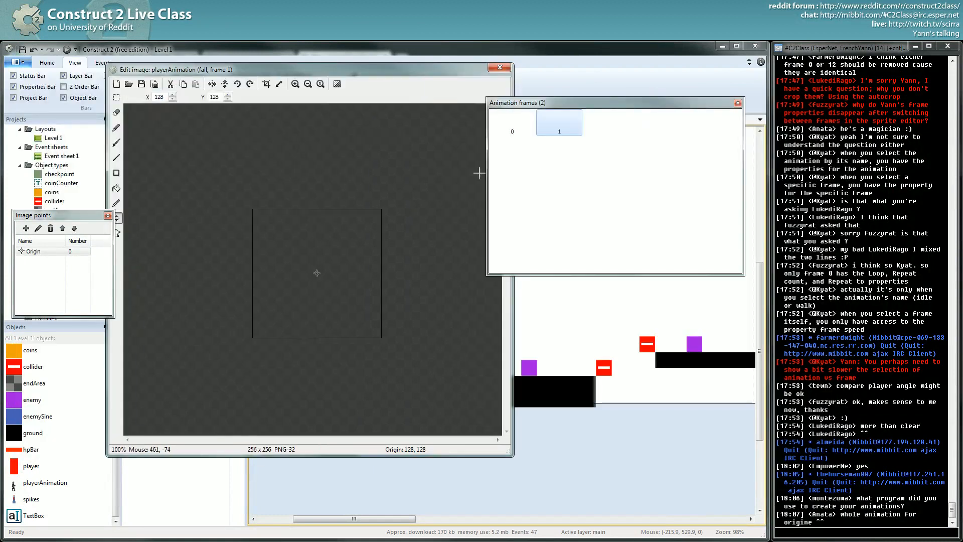
Step: Import fall_00.png, fall_01.png and fall_02.png from the character/fall folder as frames of the fall animation
right_click(578, 161)
left_click(600, 200)
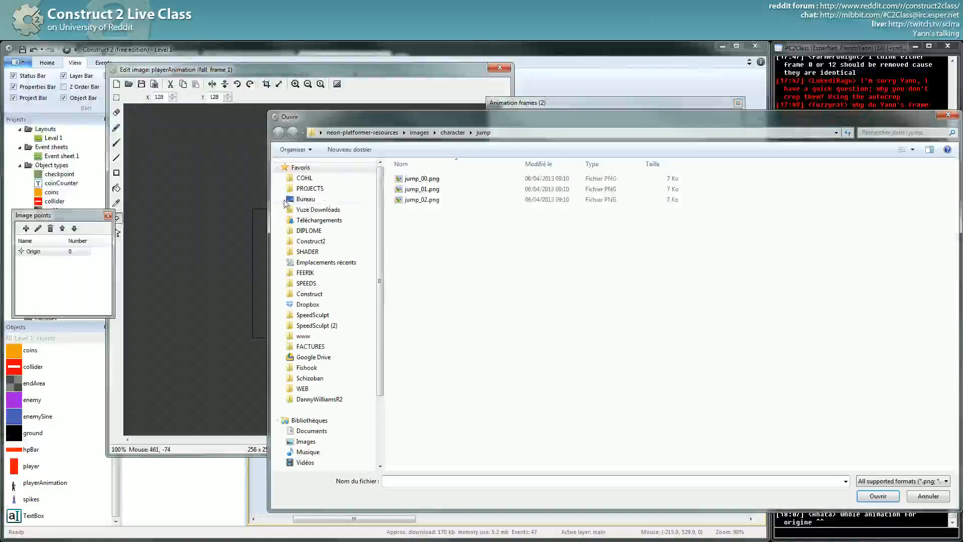
left_click(452, 133)
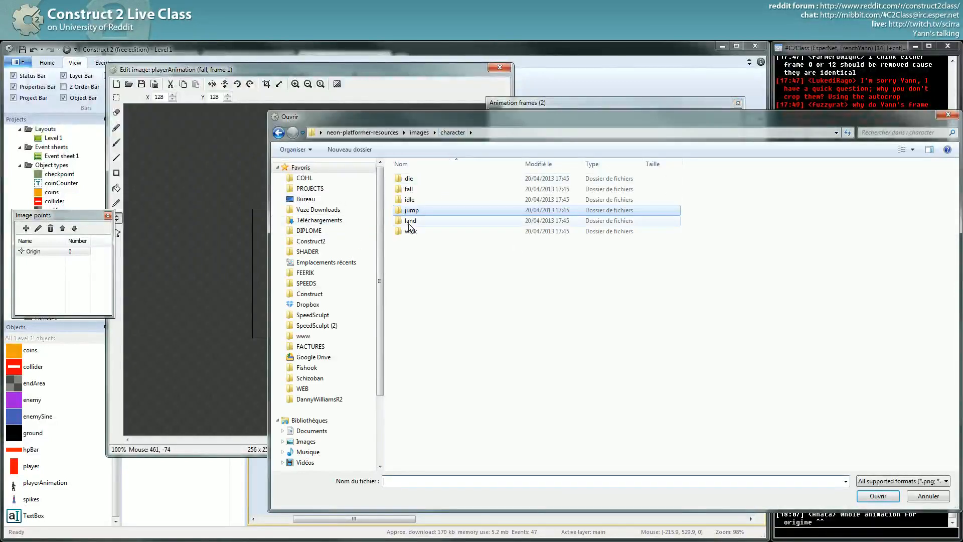
double_click(409, 189)
left_click(419, 179)
left_click(423, 201, "shift")
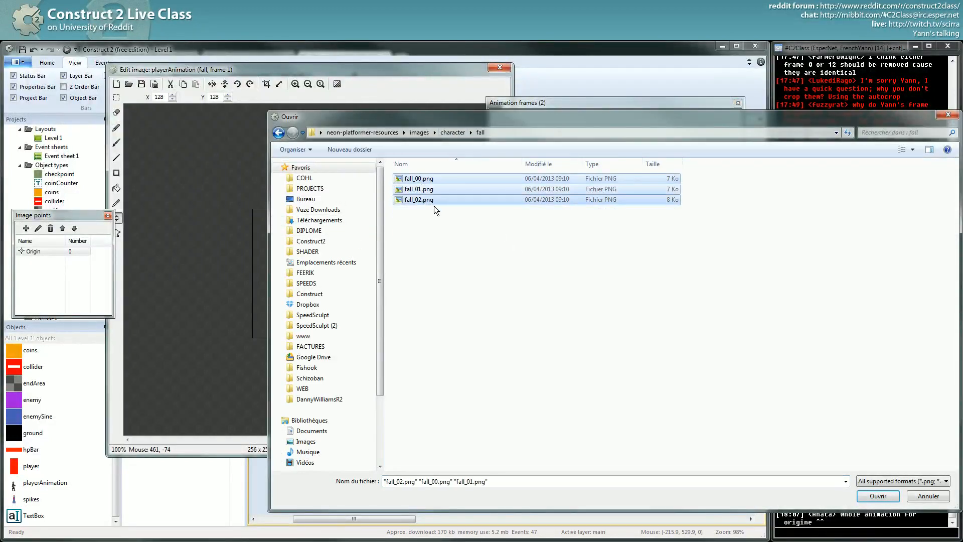
left_click(877, 495)
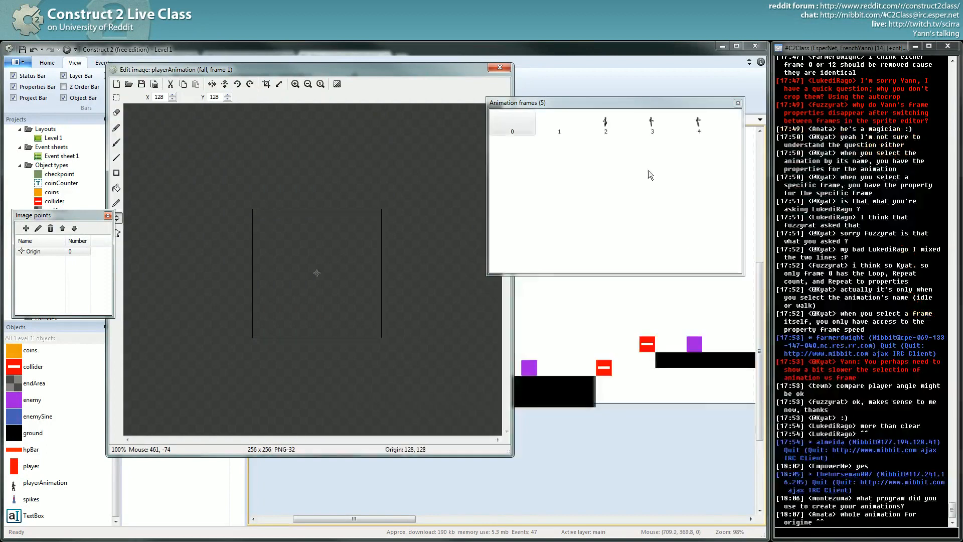
Step: Delete the two empty frames from the fall animation and move the frame list clear of the image editor
key("Delete")
left_click(510, 122)
key("Delete")
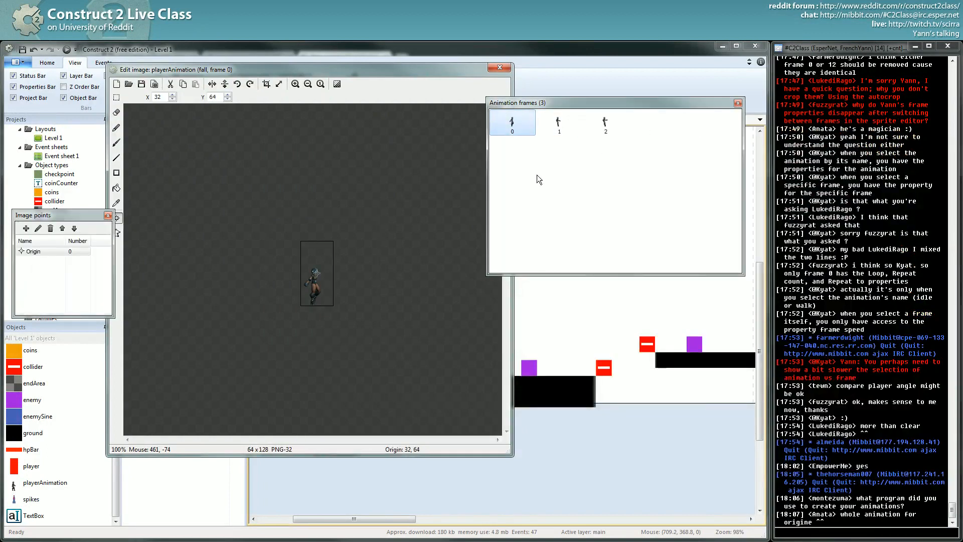
left_click_drag(575, 102, 600, 185)
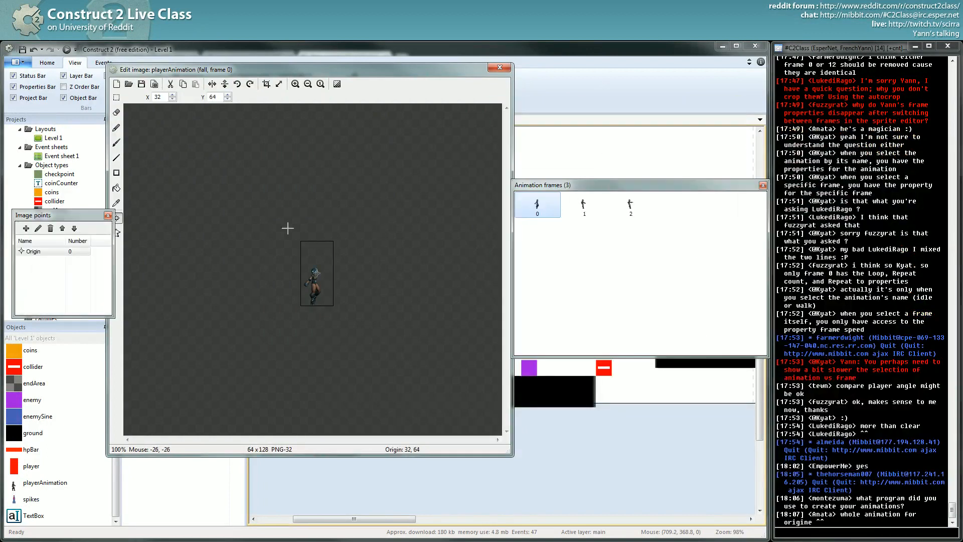
left_click(596, 232)
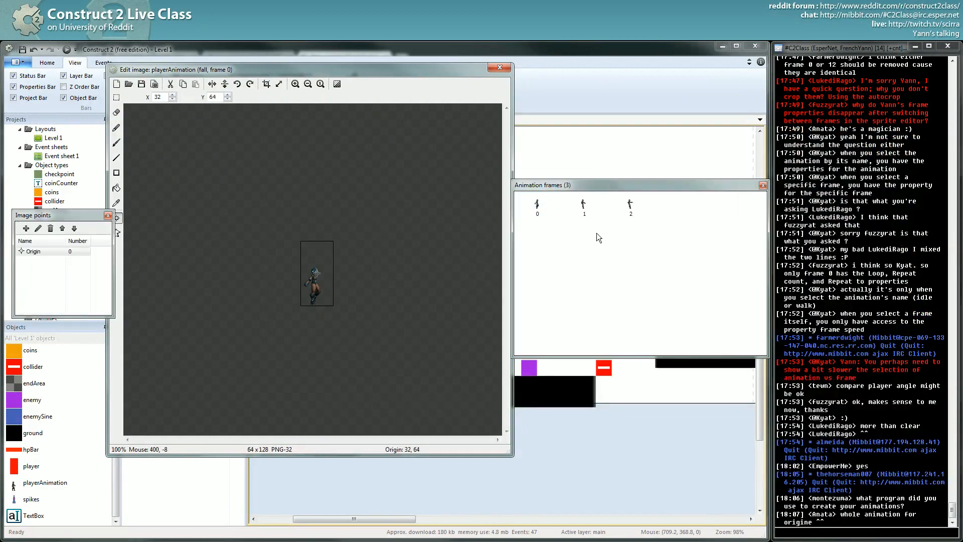
Step: Show the fall animation's properties and open its speed for editing
left_click(633, 205)
left_click_drag(251, 71, 433, 186)
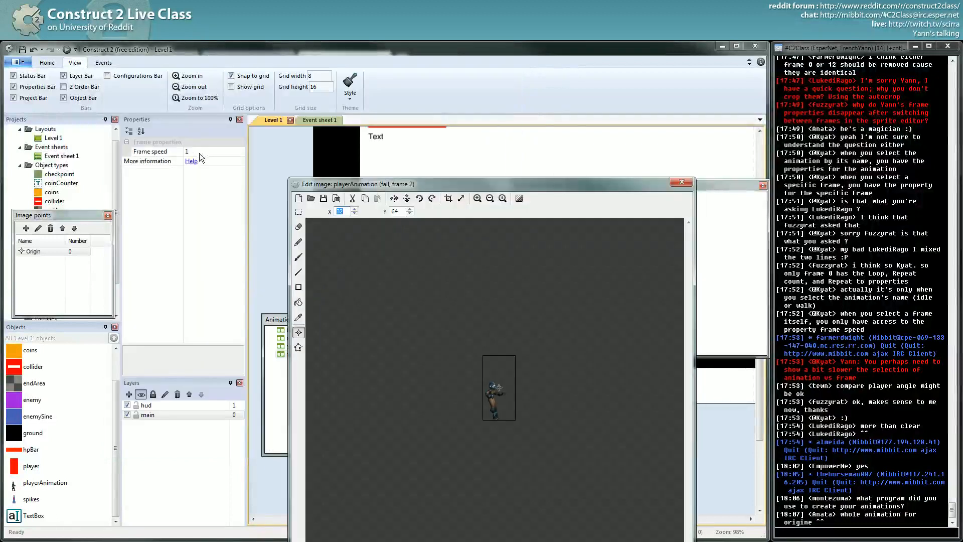
left_click_drag(567, 184, 648, 99)
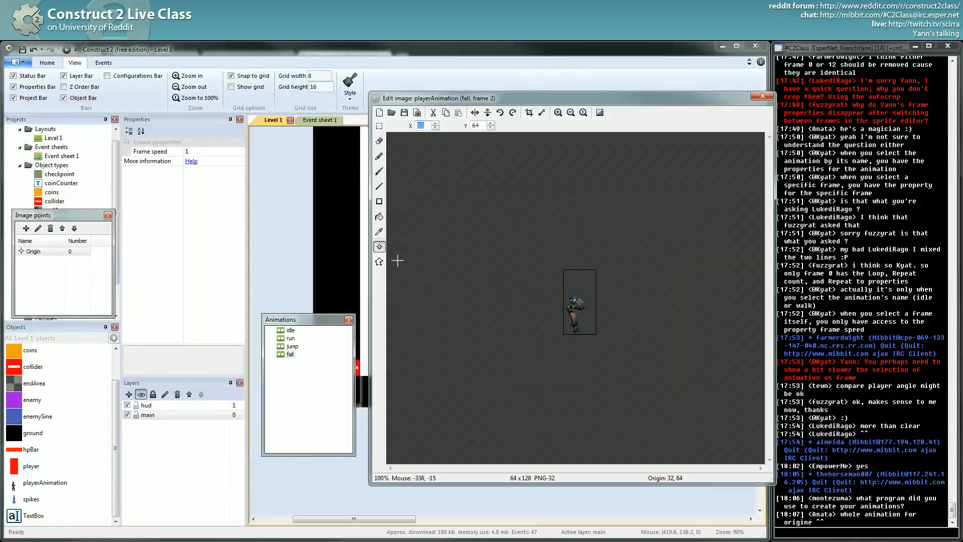
left_click(289, 354)
left_click(209, 150)
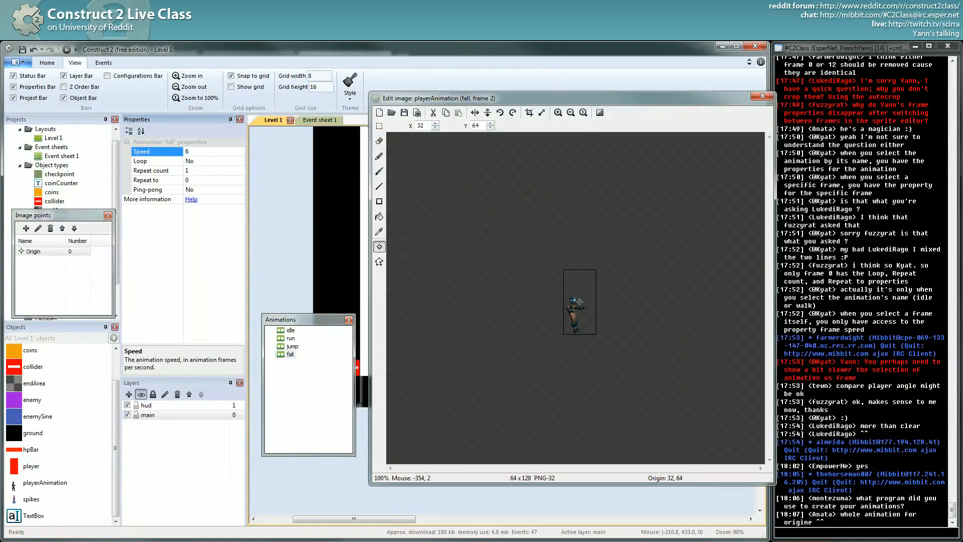
Step: Place the fall frames' origins roughly at the character's feet: frame 2 at 22,125, frame 0 at 26,127 and frame 1 at 22,127
left_click_drag(510, 99, 220, 73)
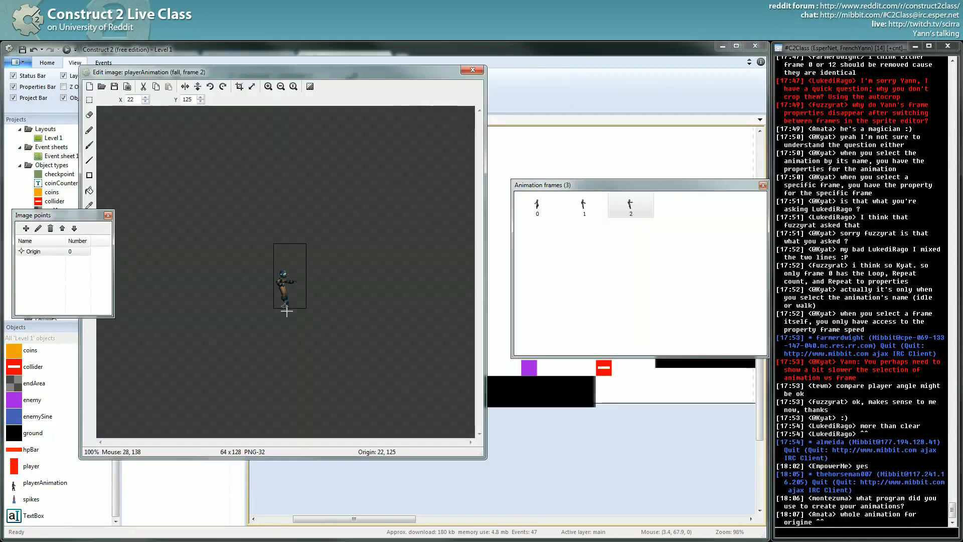
left_click(583, 205)
left_click(537, 206)
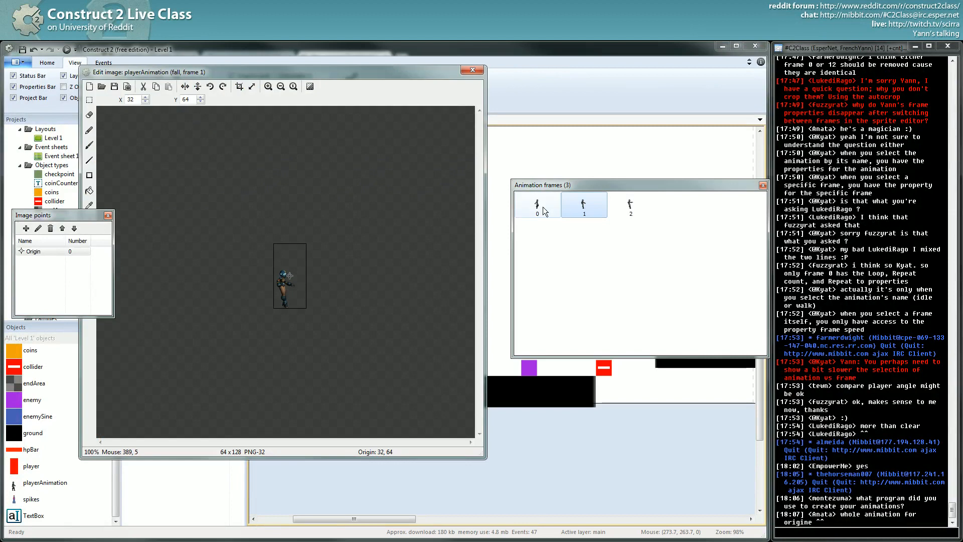
left_click(287, 307)
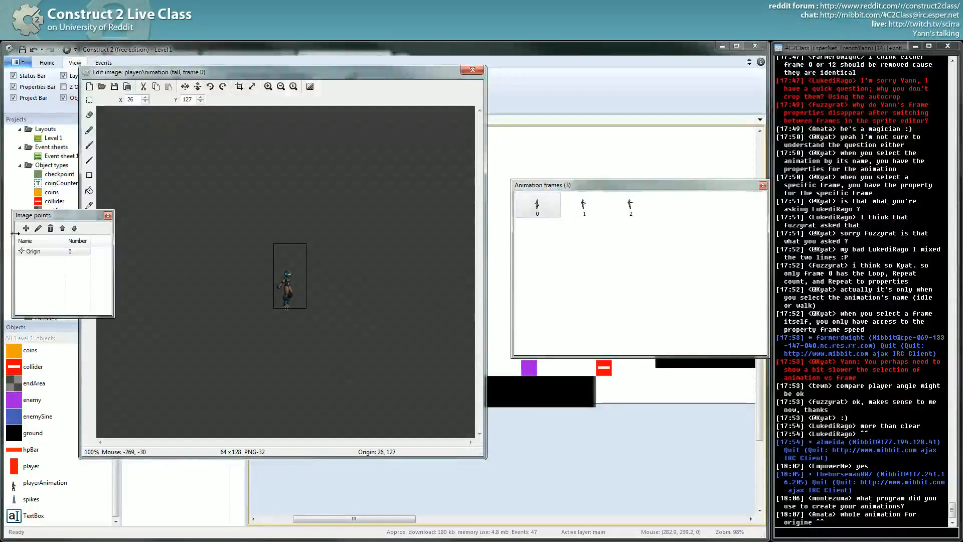
right_click(31, 250)
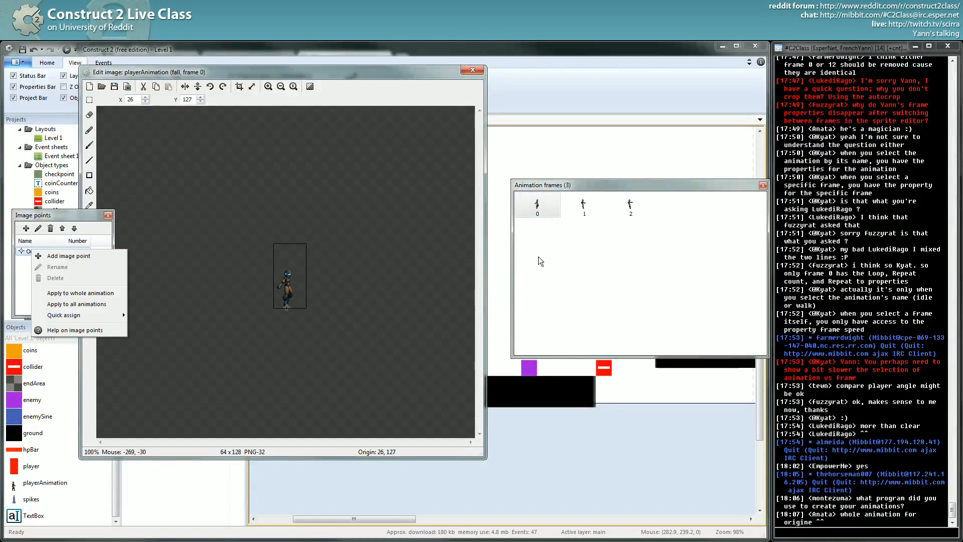
left_click(584, 209)
left_click(286, 307)
Step: Refine the fall animation's origins at the feet to 20,127 in frame 2, 20,128 in frame 1 and 26,128 in frame 0, and close the editor
left_click(630, 205)
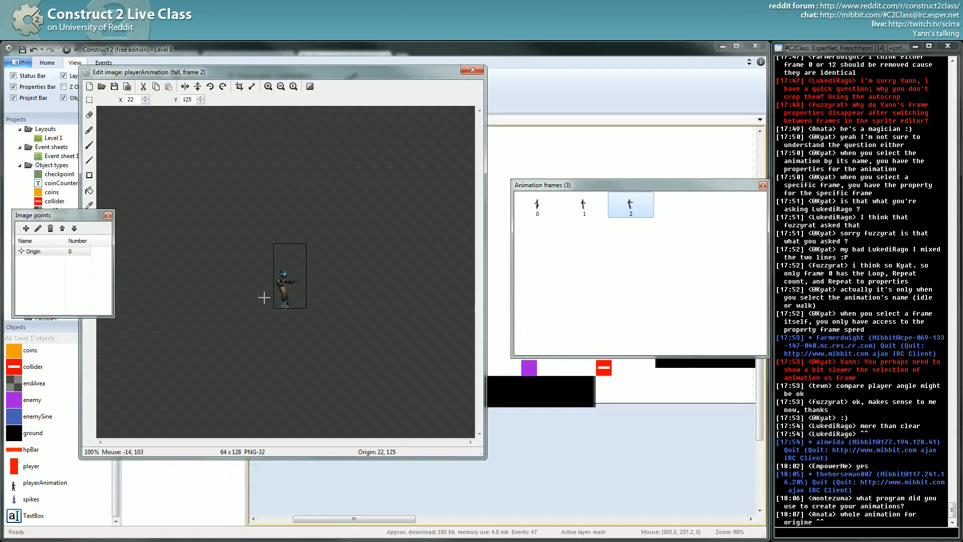
scroll(295, 322, "up", 1, "ctrl")
left_click(282, 339)
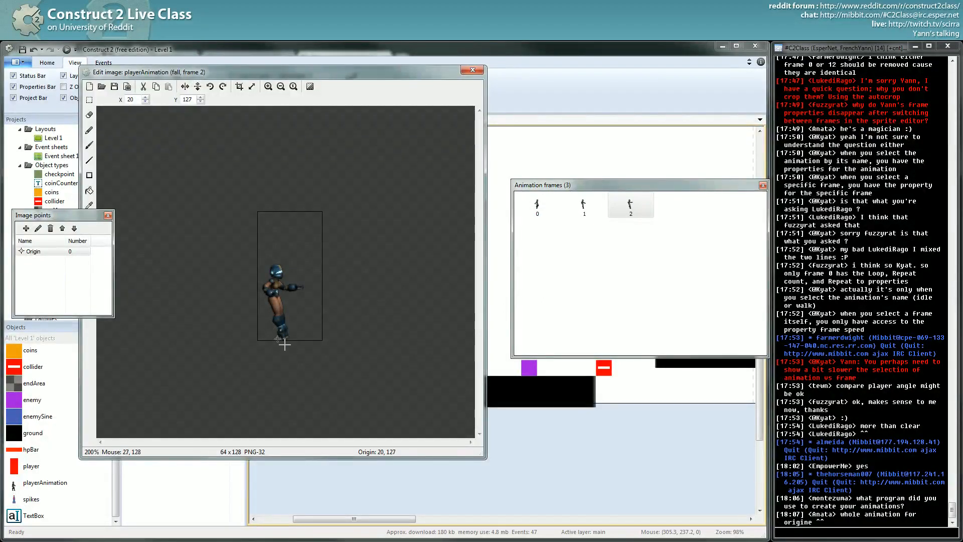
left_click(583, 214)
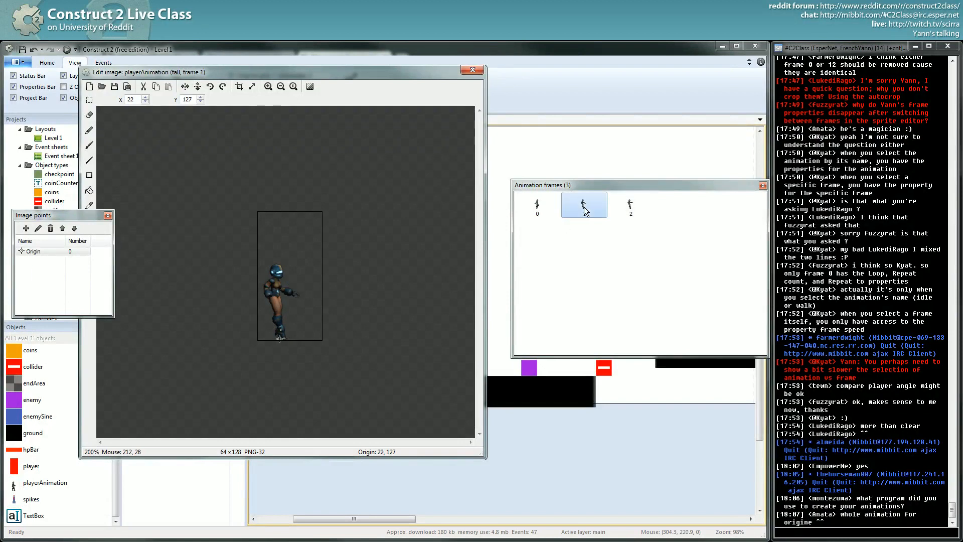
left_click(277, 340)
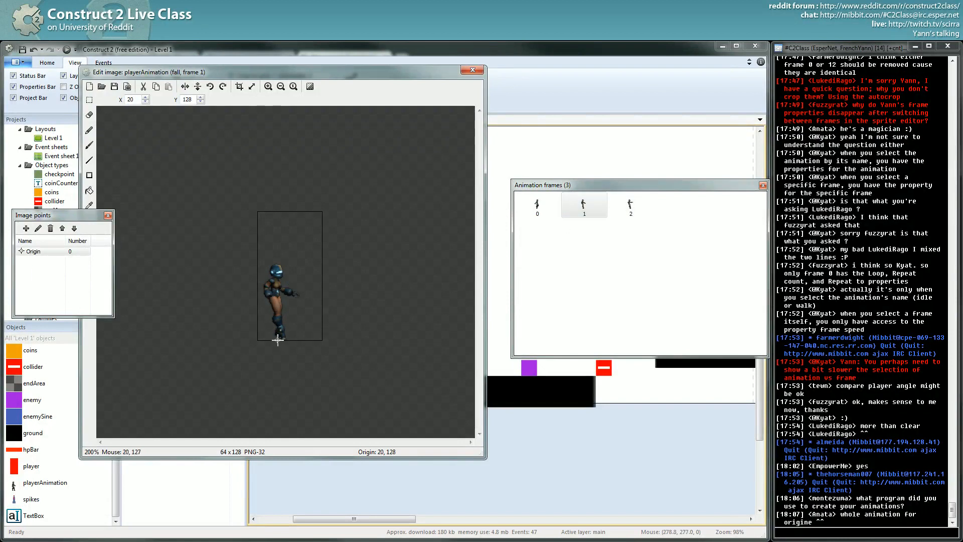
left_click(525, 210)
left_click(285, 342)
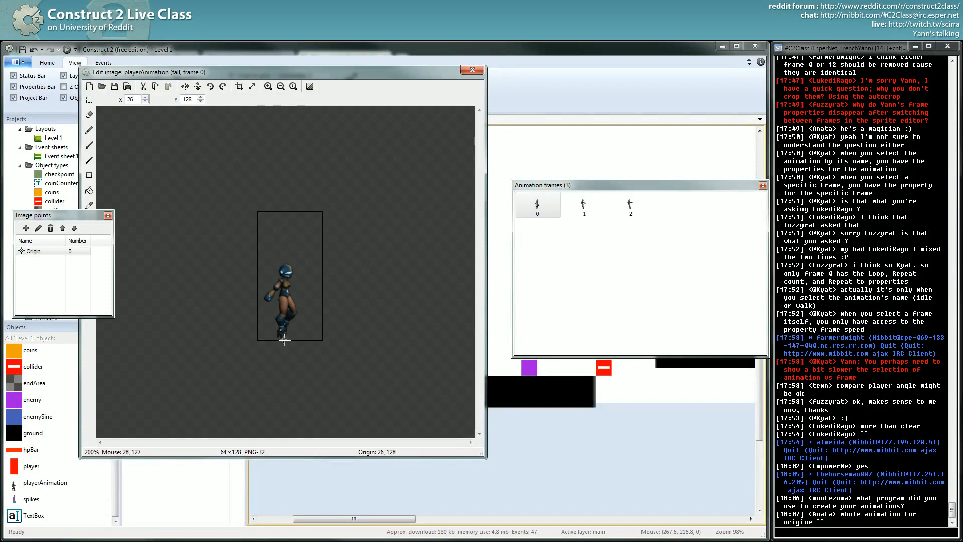
left_click(474, 71)
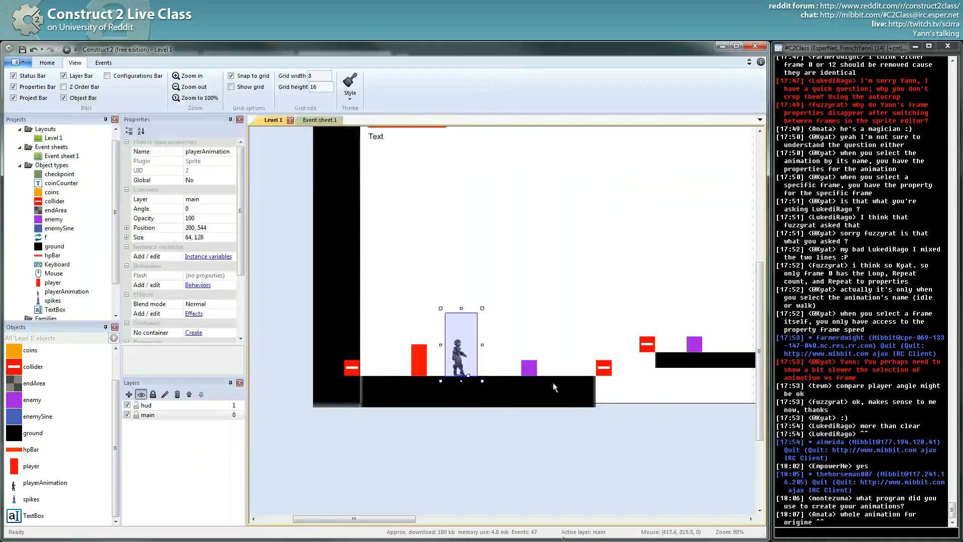
Step: Preview the game from the event sheet and move and jump with the player to test the fall animation
left_click(314, 120)
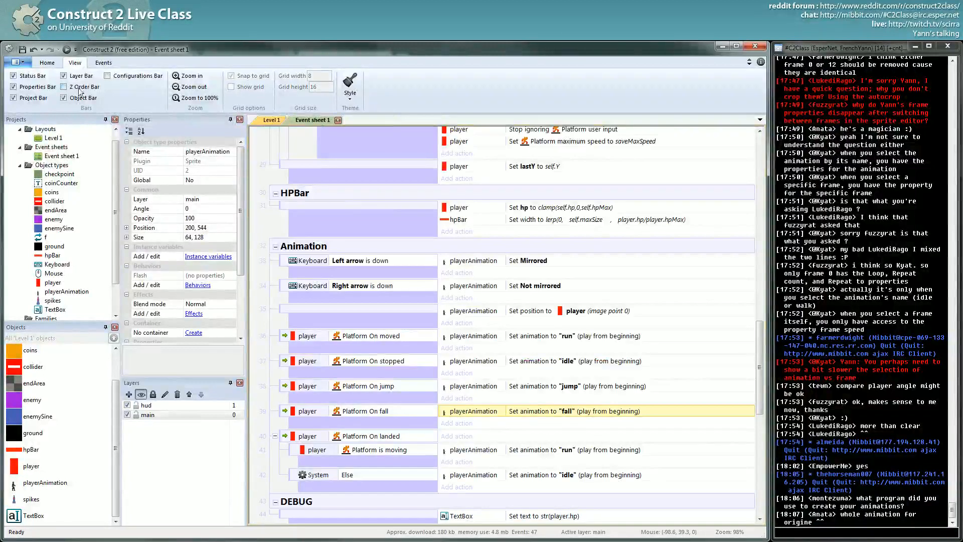
left_click(67, 49)
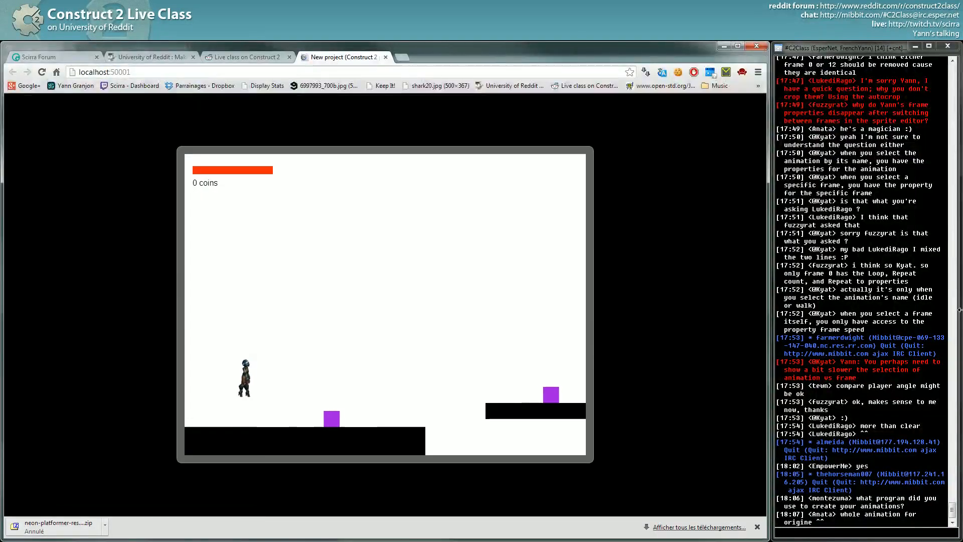
key("Right")
key("Up")
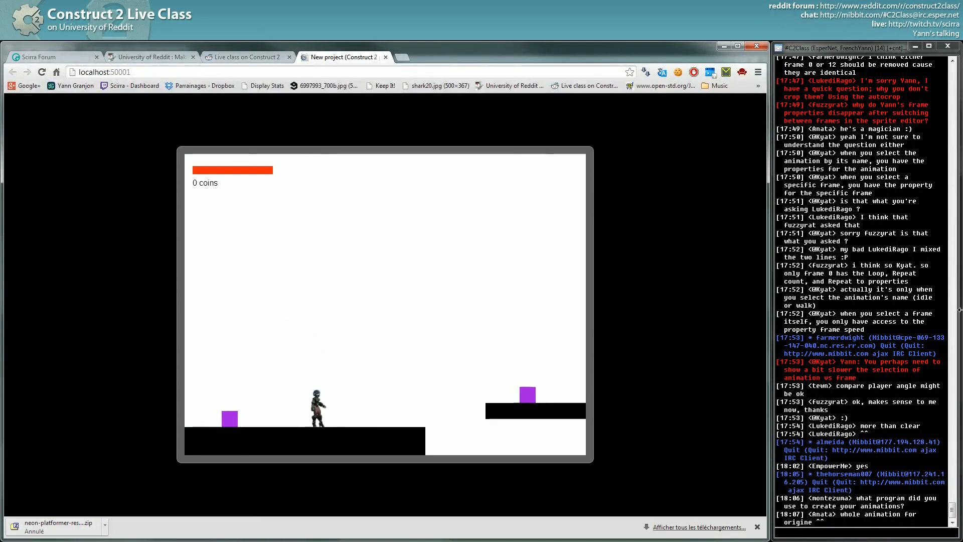
key("Up")
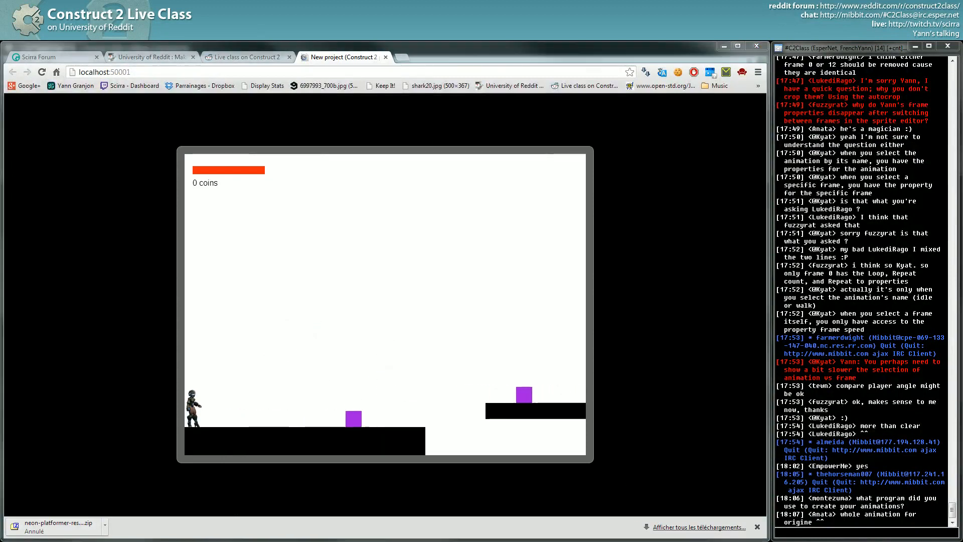
Step: Check the playerSkin sprite's fall animation in the other Construct 2 project and return to this project's event sheet
key("alt+Tab")
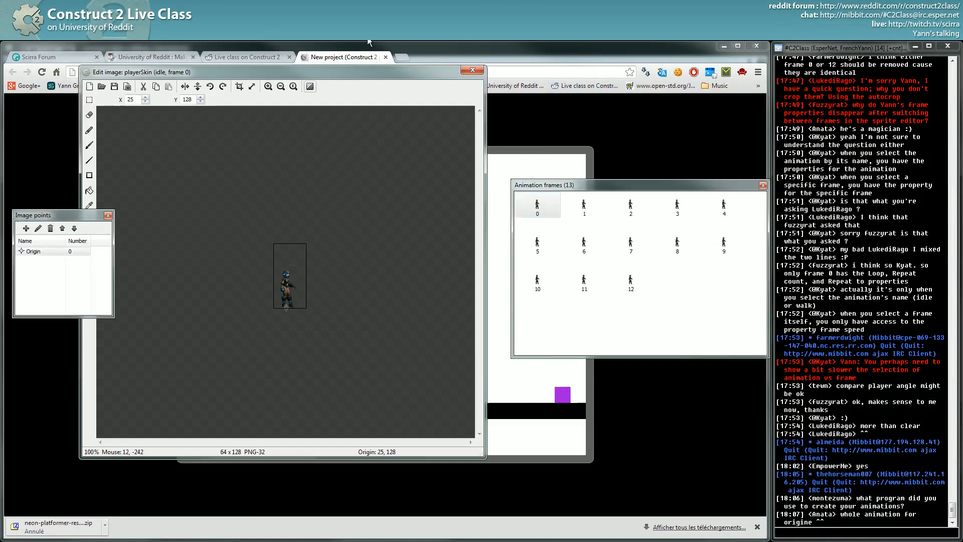
key("alt+Tab")
left_click(291, 355)
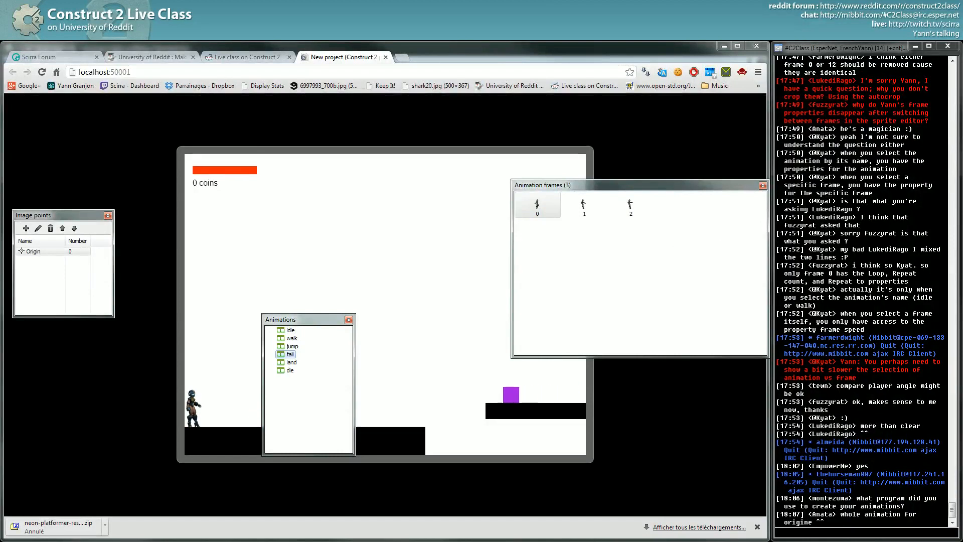
key("alt+Tab")
key("alt+Tab")
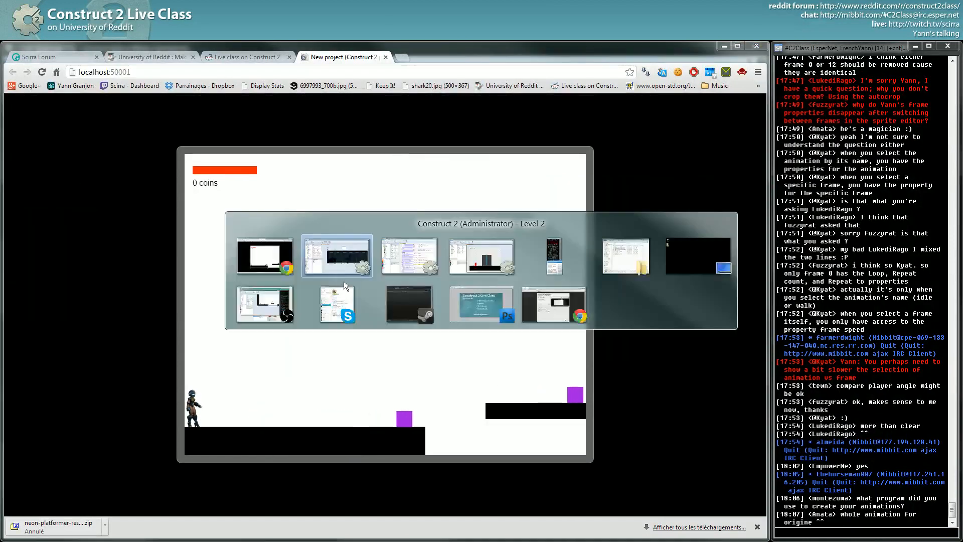
key("alt+Tab")
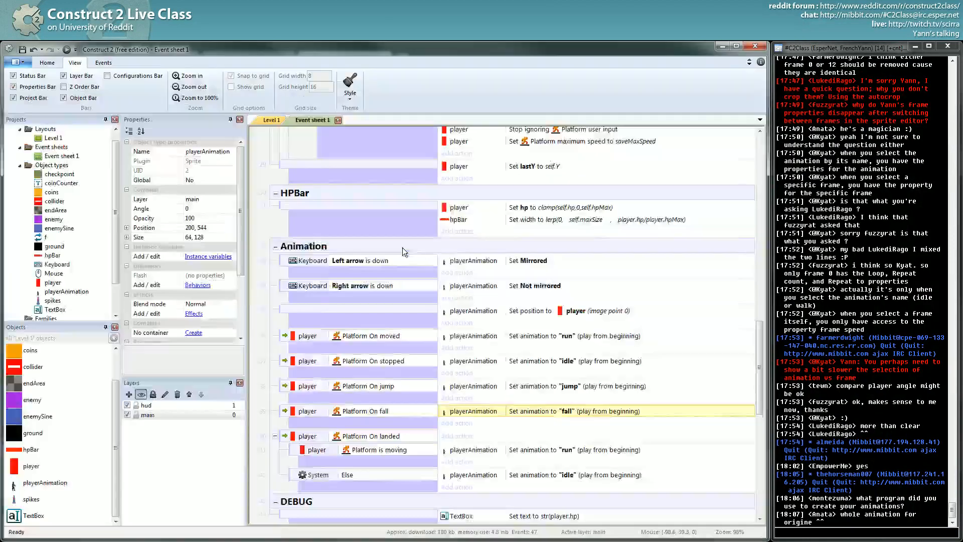
key("alt+Tab")
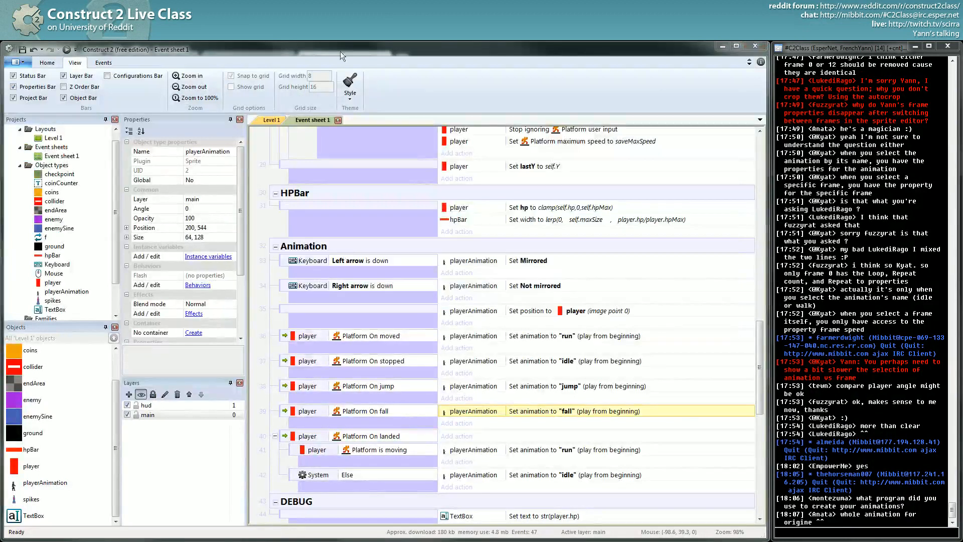
Step: In the Level 1 layout, set the playerAnimation sprite's fall animation speed to 12 and close the image editor
left_click(272, 120)
double_click(457, 354)
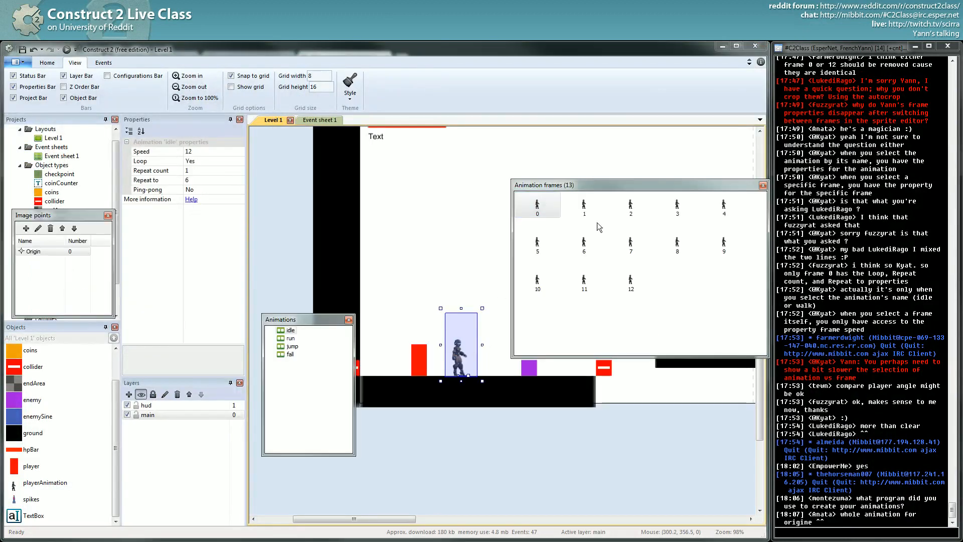
left_click(290, 356)
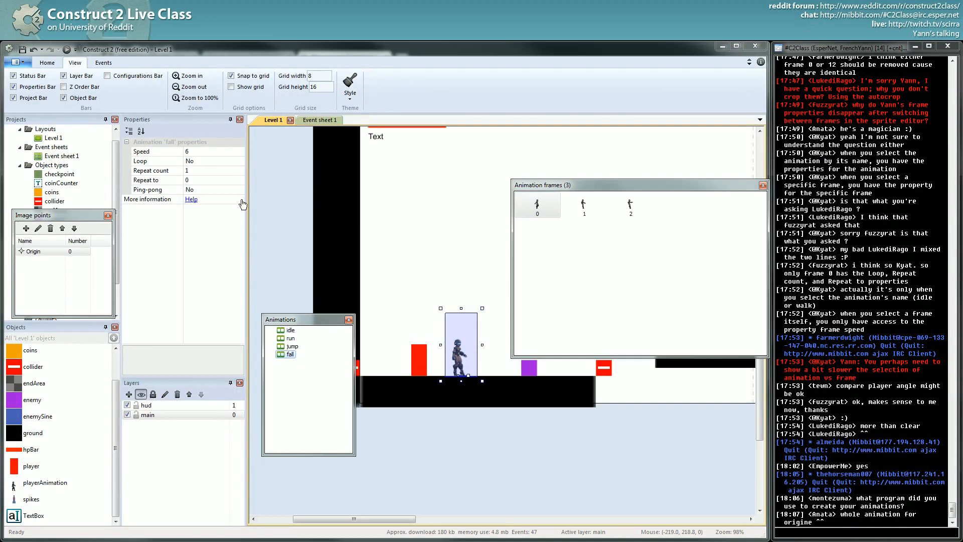
left_click(215, 153)
type("16")
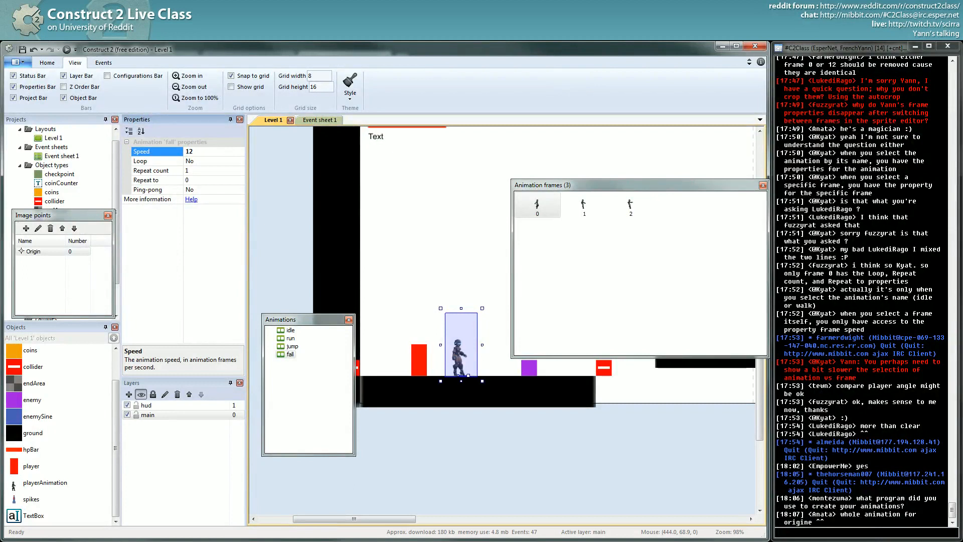
key("alt+Tab")
left_click(305, 75)
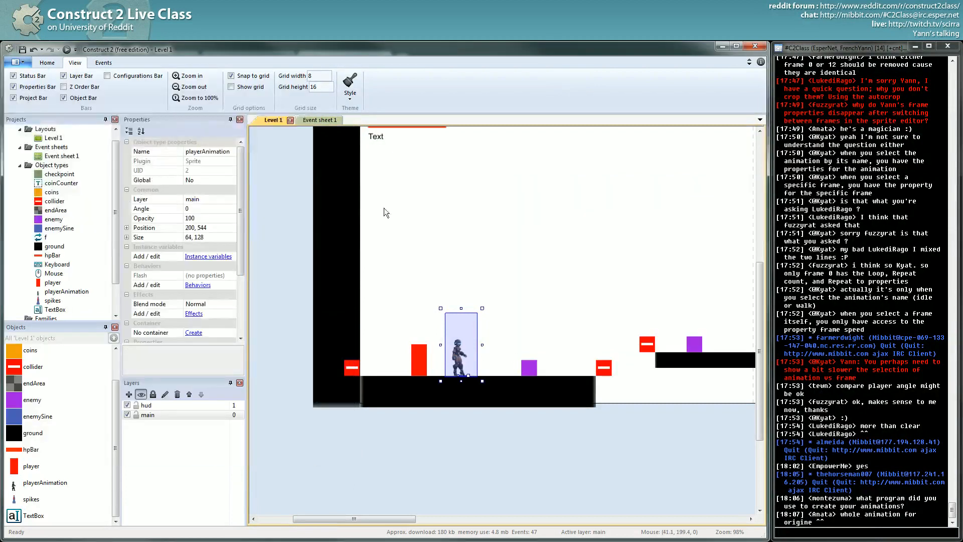
Step: Preview the game from the Level 1 layout and run and jump in both directions to check the fall animation at its new speed
left_click(66, 50)
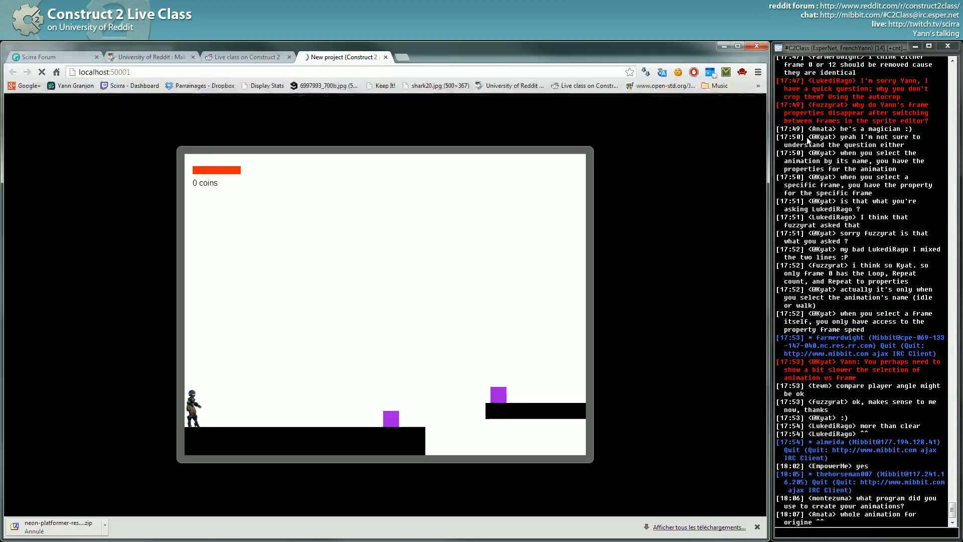
key("Right")
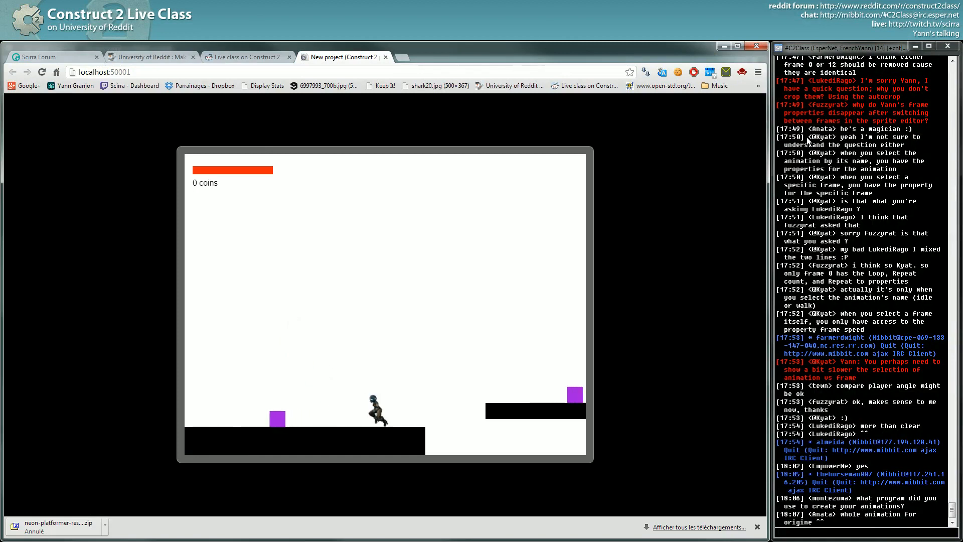
key("Left")
key("Up")
key("Left")
key("Up")
key("Up")
key("Right")
key("Left")
key("Up")
key("Right")
key("Up")
key("Left")
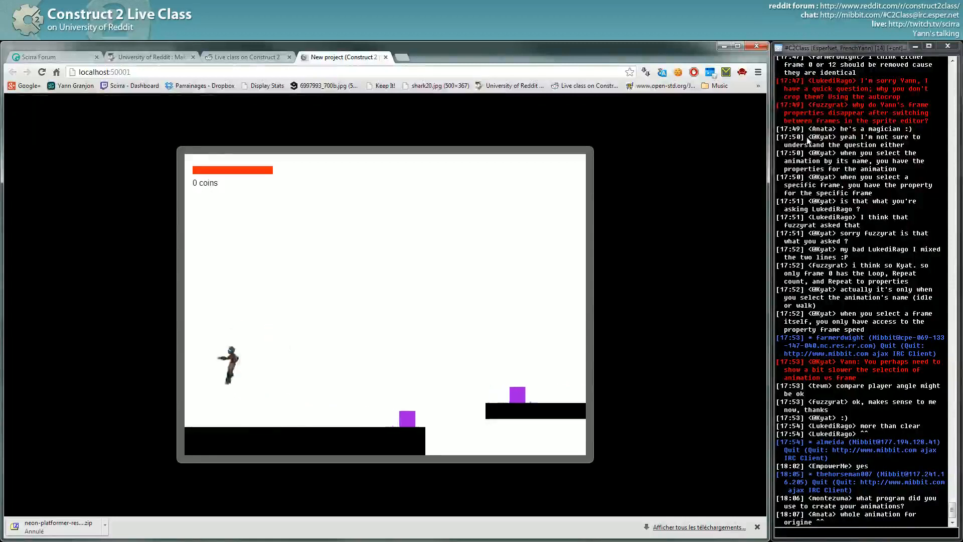
Step: Return to the Level 1 layout, open the playerAnimation sprite's image editor and add an animation named land
key("alt+Tab")
left_click(322, 122)
left_click(273, 119)
double_click(458, 359)
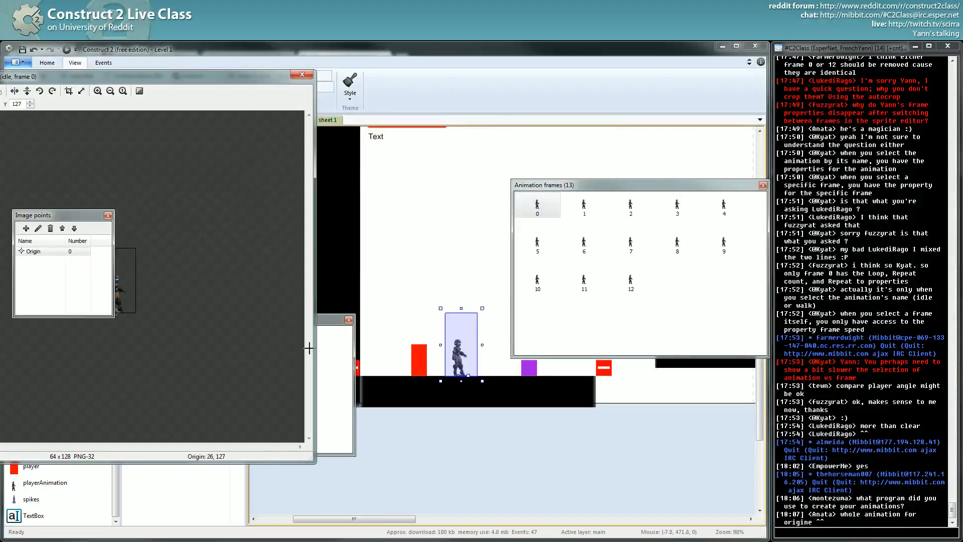
right_click(322, 368)
left_click(355, 375)
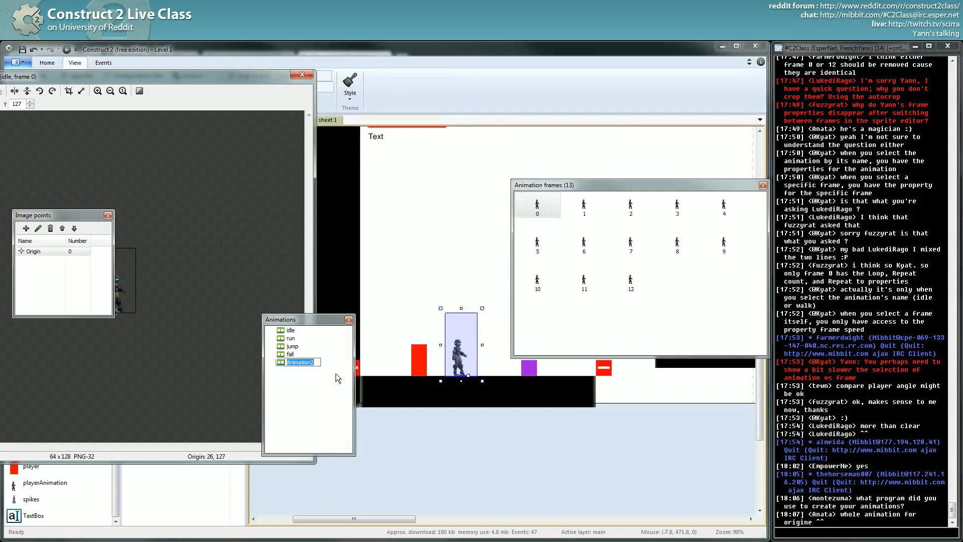
type("land")
key("Return")
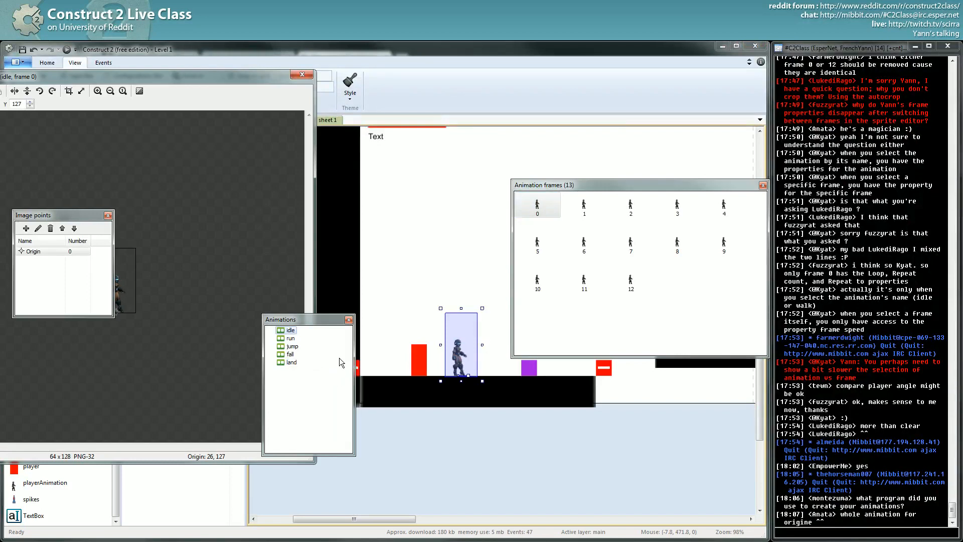
Step: Import land_00.png to land_04.png from the character's land folder into the land animation and delete its blank frame 0
left_click(290, 362)
right_click(544, 299)
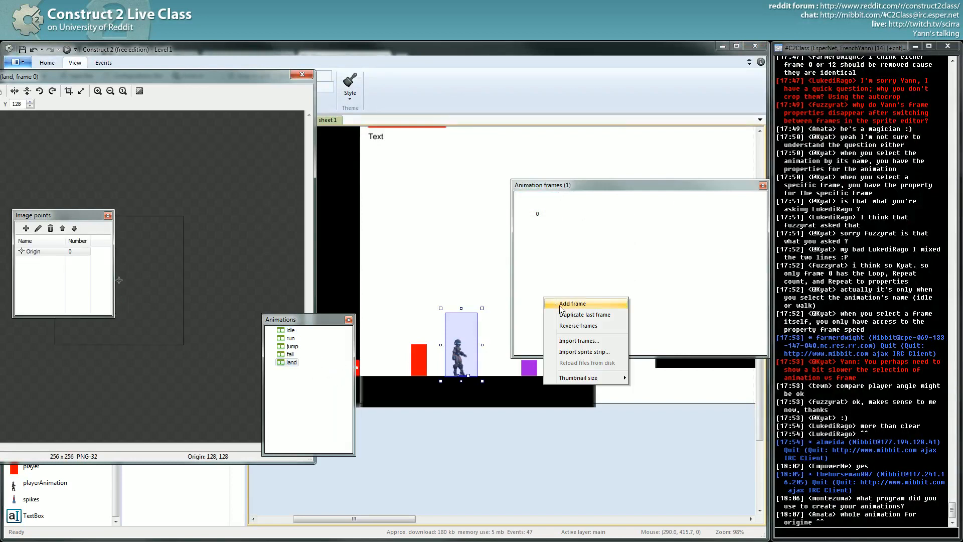
left_click(574, 342)
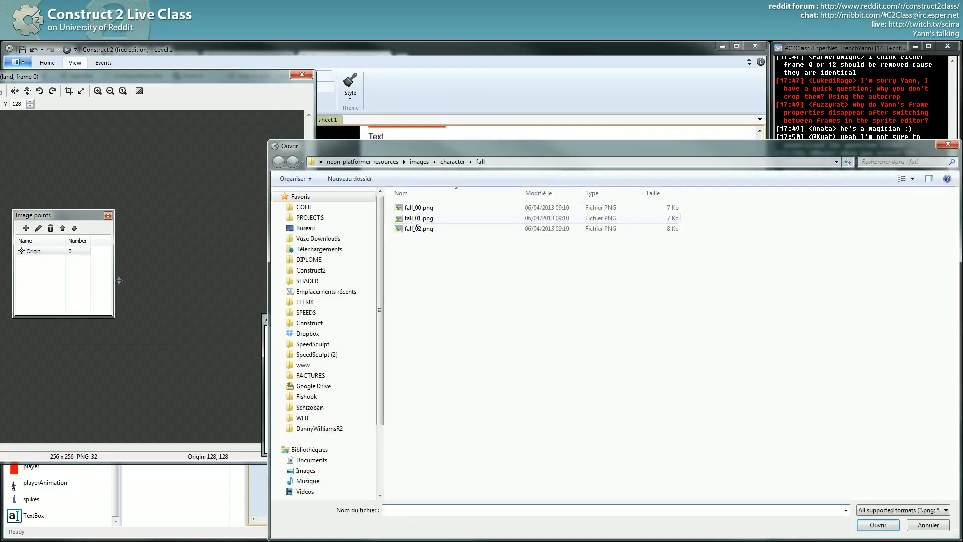
left_click(453, 159)
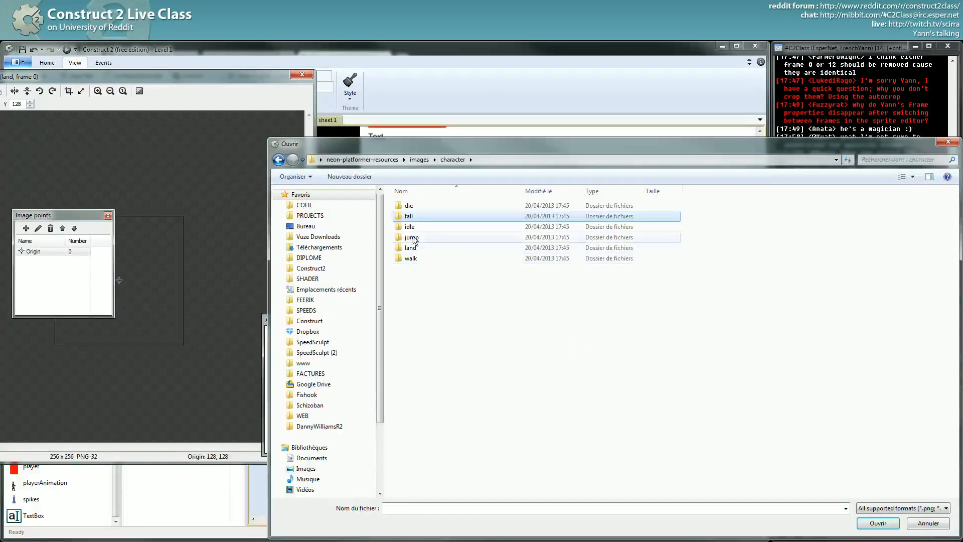
double_click(410, 248)
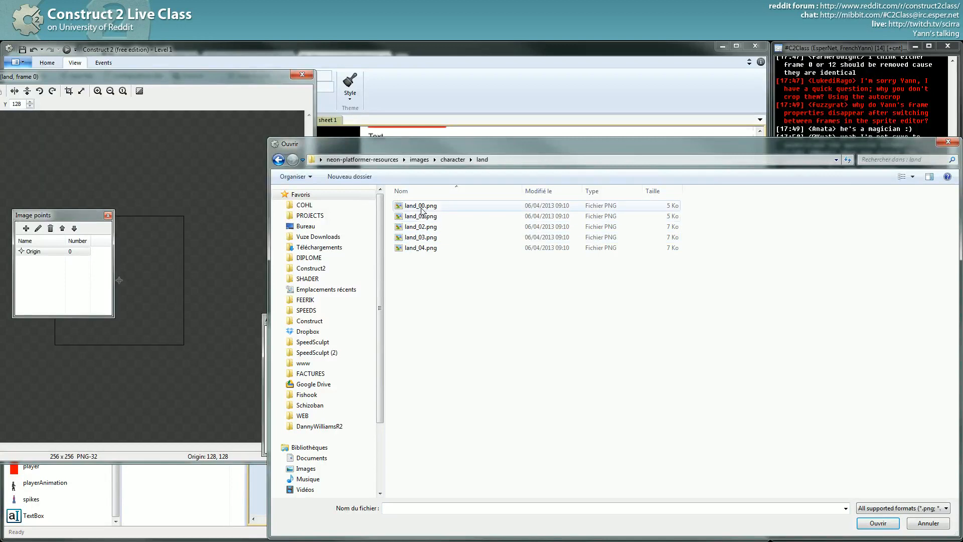
left_click(420, 206)
left_click(423, 249, "shift")
left_click(867, 527)
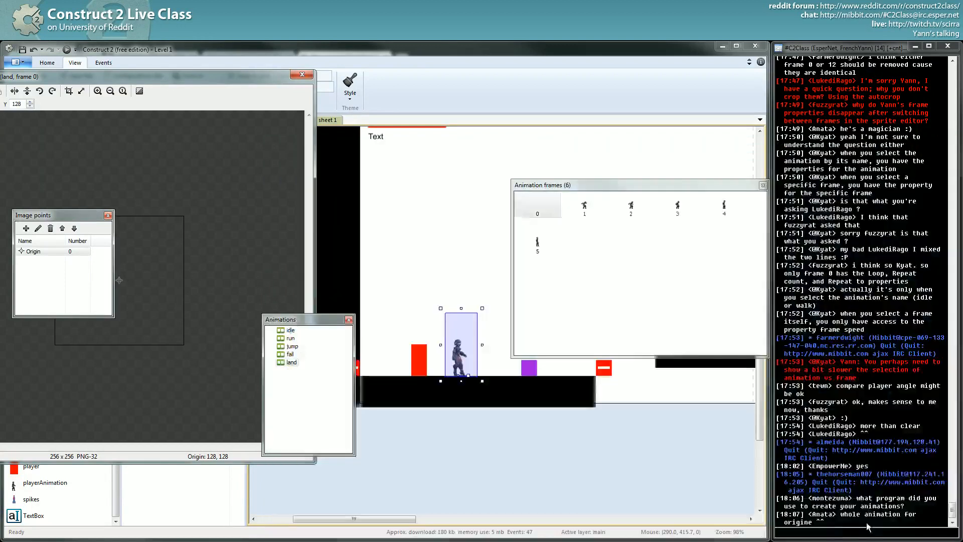
key("Delete")
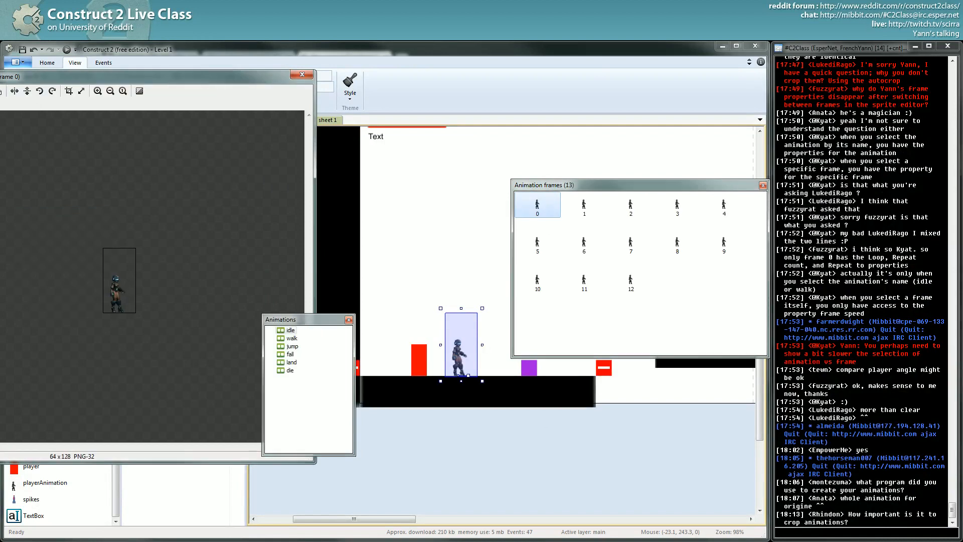
Step: Check the land animation's frames and origin in the other Construct 2 project and return to this project's image editor
left_click(339, 353)
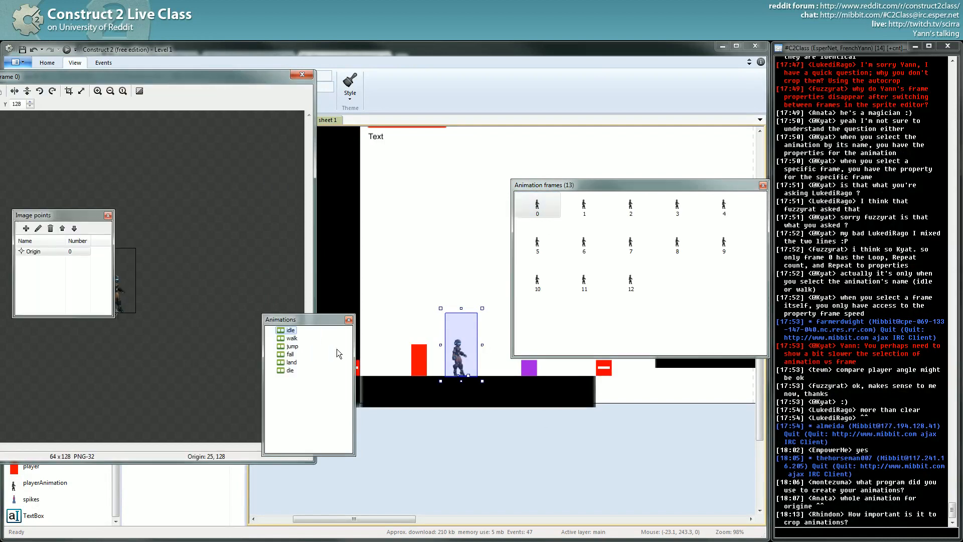
left_click(291, 363)
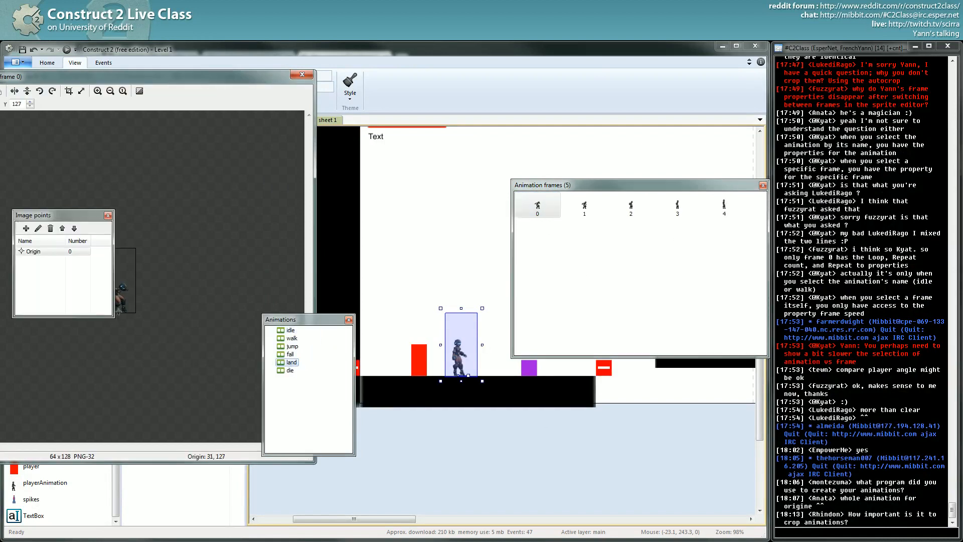
left_click(297, 82)
key("KP_5")
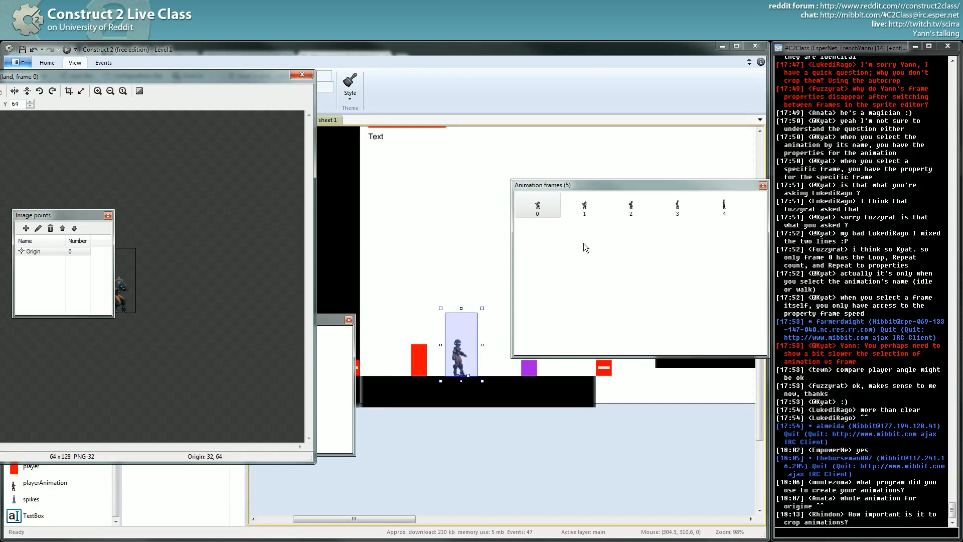
Step: Move the image editor aside to reveal the land animation's properties and set its speed to 24
left_click(524, 237)
left_click(344, 354)
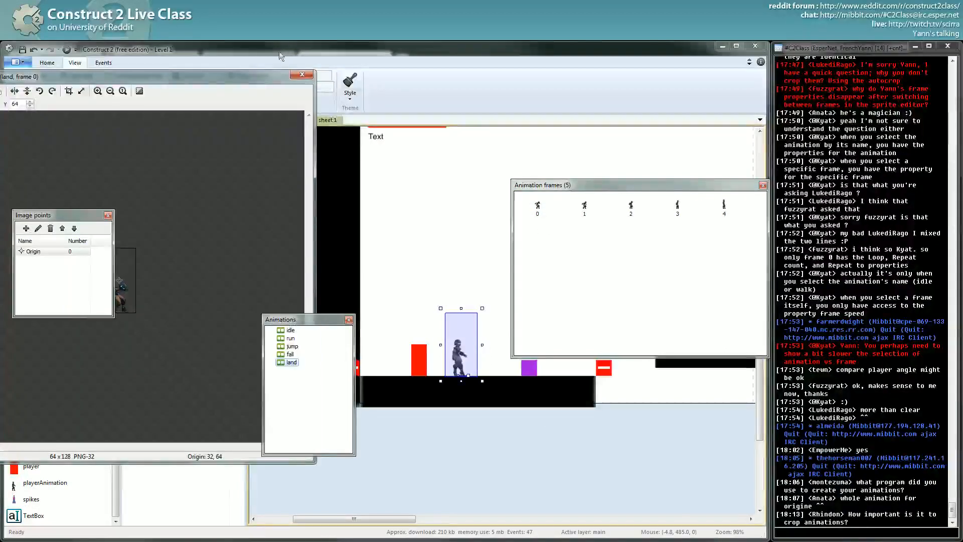
left_click_drag(259, 76, 669, 181)
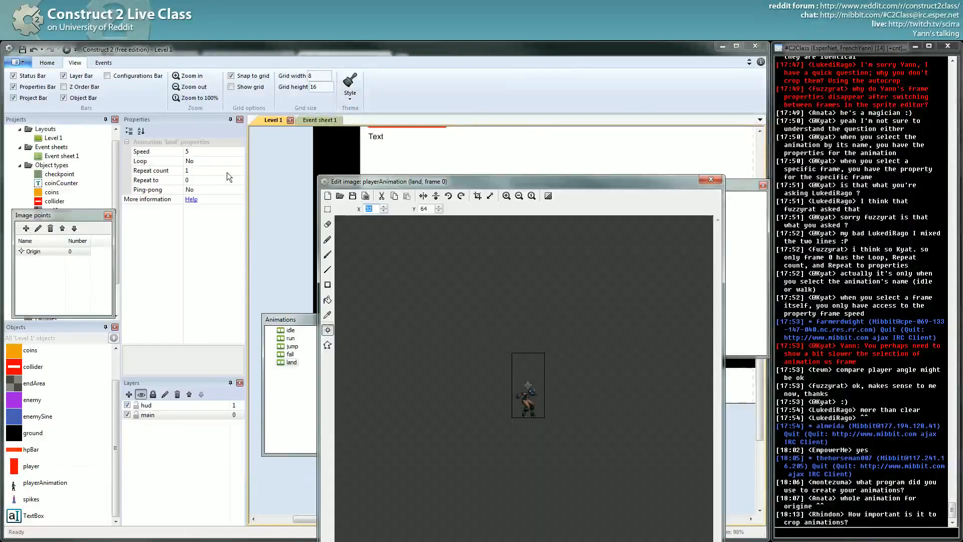
left_click(220, 152)
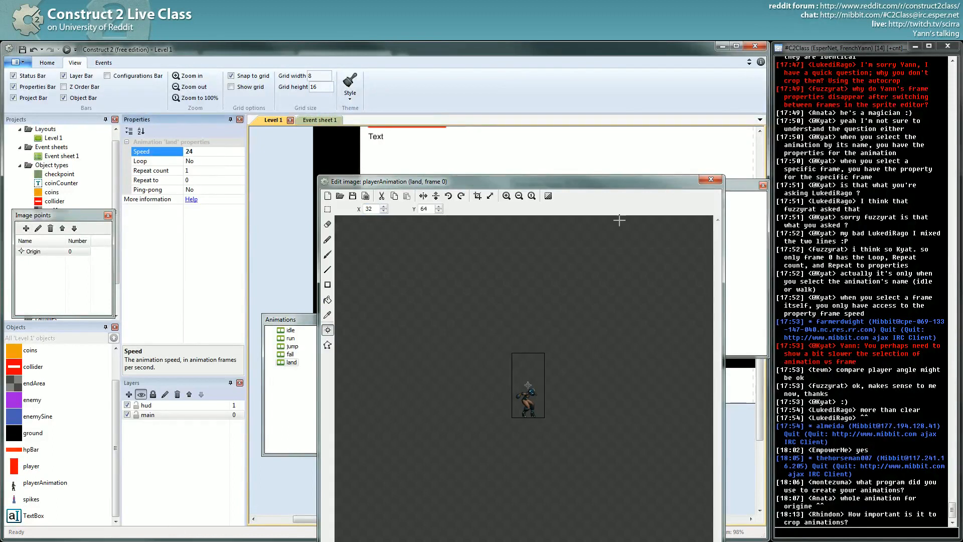
Step: Place the origin of land frame 0 at the feet at 31,127 and apply it to the whole animation
left_click(527, 417)
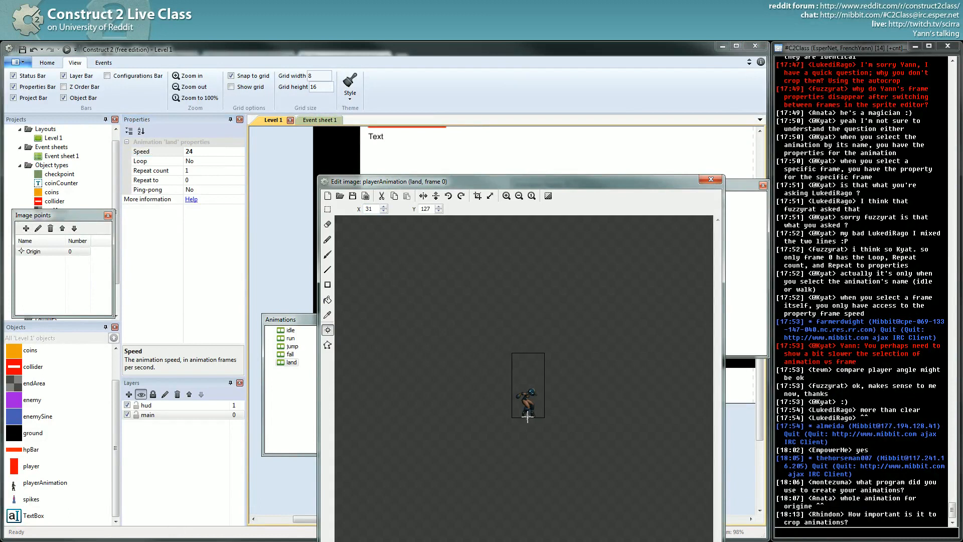
right_click(291, 362)
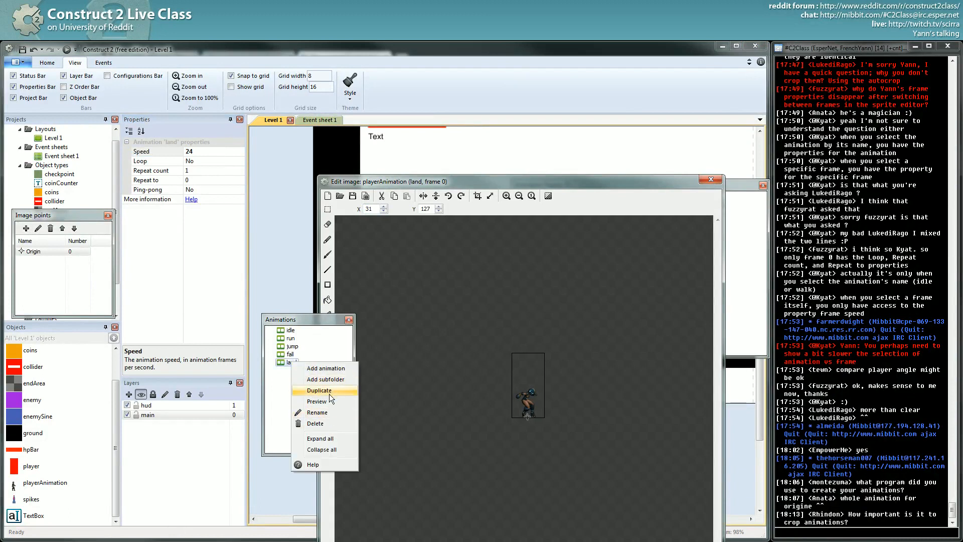
left_click(288, 365)
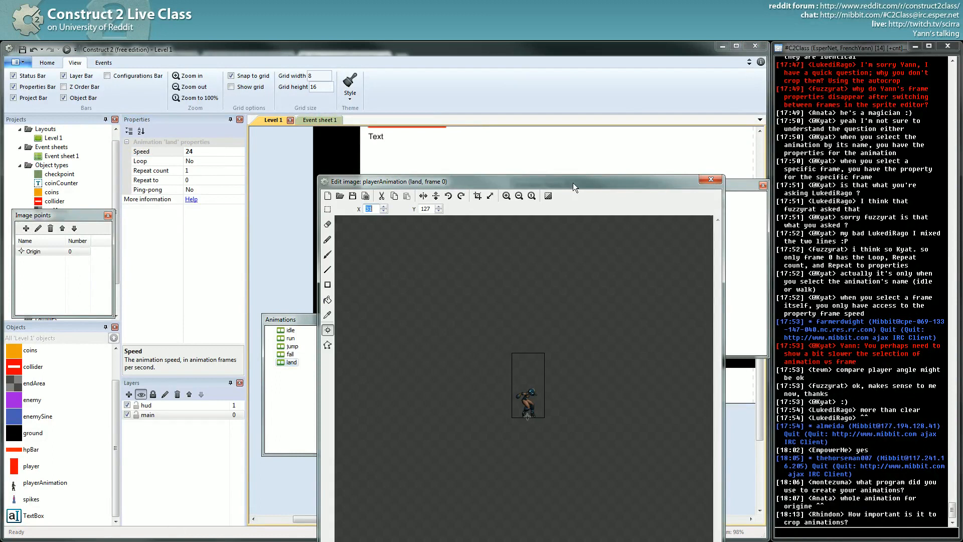
left_click_drag(575, 187, 329, 112)
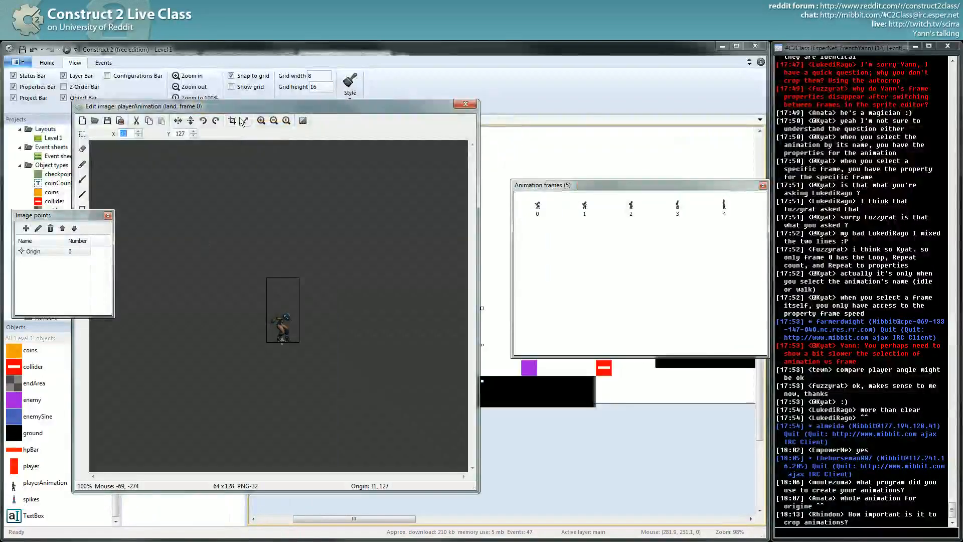
left_click_drag(241, 106, 392, 87)
left_click(31, 251)
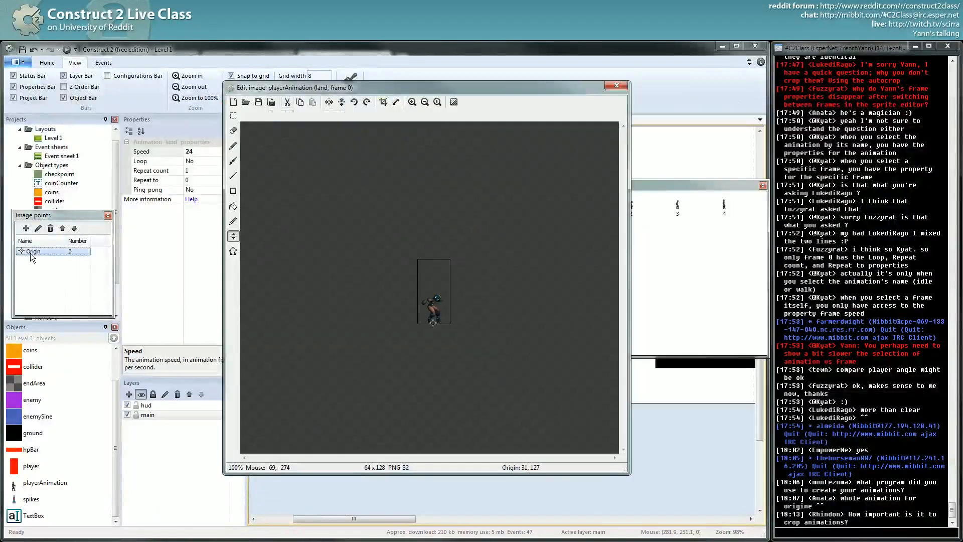
right_click(30, 253)
left_click(58, 296)
Step: Go through the land animation's frames to check each origin against the feet, and close the image editor
left_click(655, 240)
left_click(584, 205)
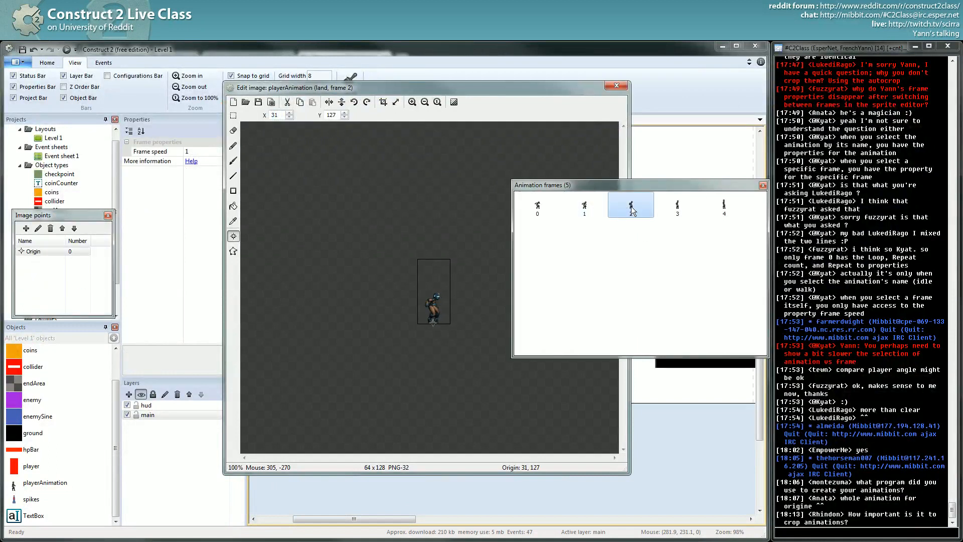
left_click(677, 208)
left_click(703, 209)
left_click(678, 208)
left_click(631, 207)
left_click(572, 208)
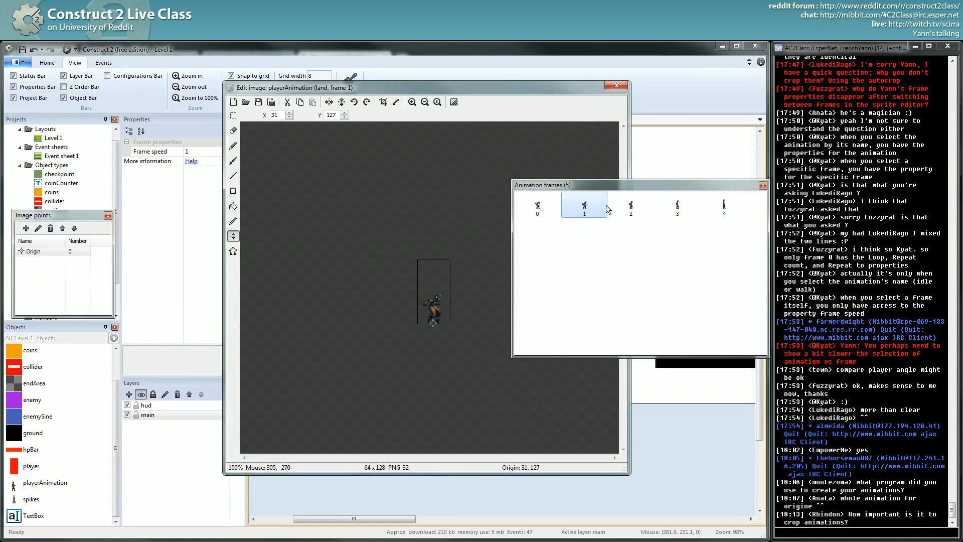
left_click(537, 206)
left_click(617, 86)
Step: Preview the game, run and jump with the player to see the landing, and return to Construct 2
left_click(490, 304)
left_click(67, 49)
key("Right")
key("Up")
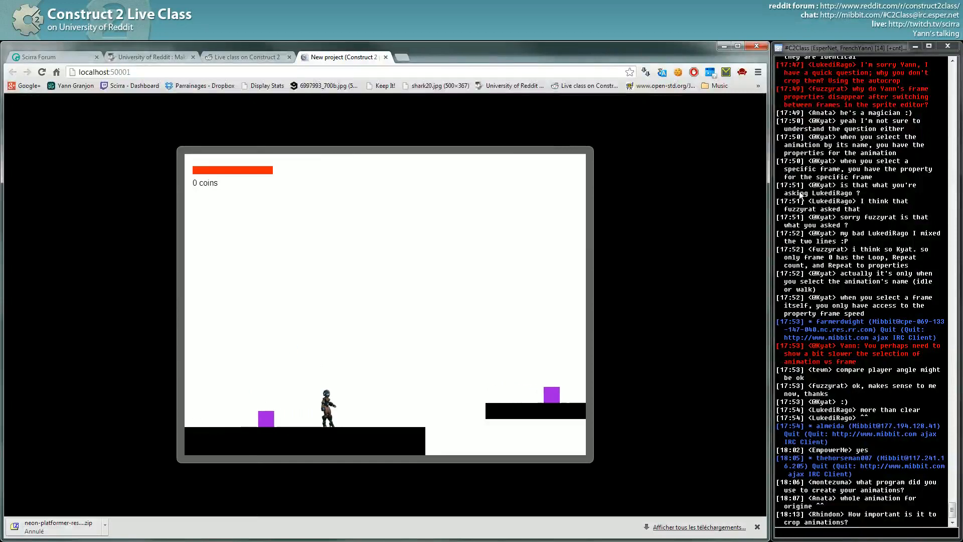
key("alt+Tab")
Step: In Event sheet 1, add a blank sub-event under the player's On landed event, above the Platform is moving sub-event
left_click(301, 119)
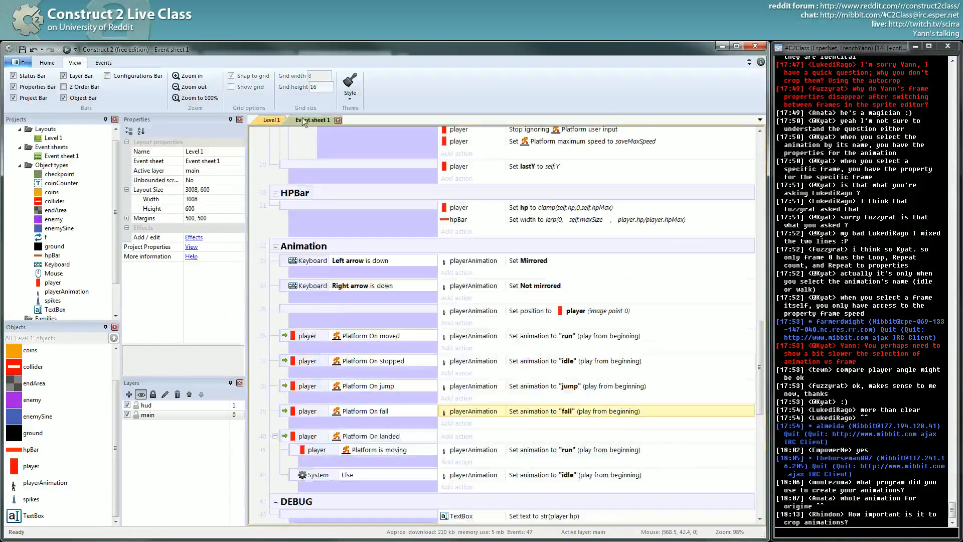
scroll(409, 426, "down", 1)
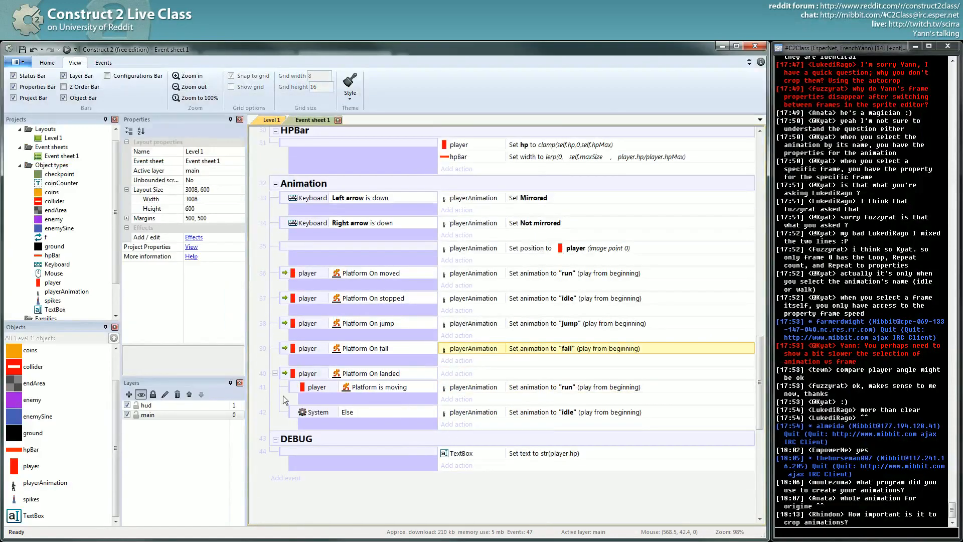
left_click(284, 376)
key("b")
left_click_drag(315, 435, 321, 387)
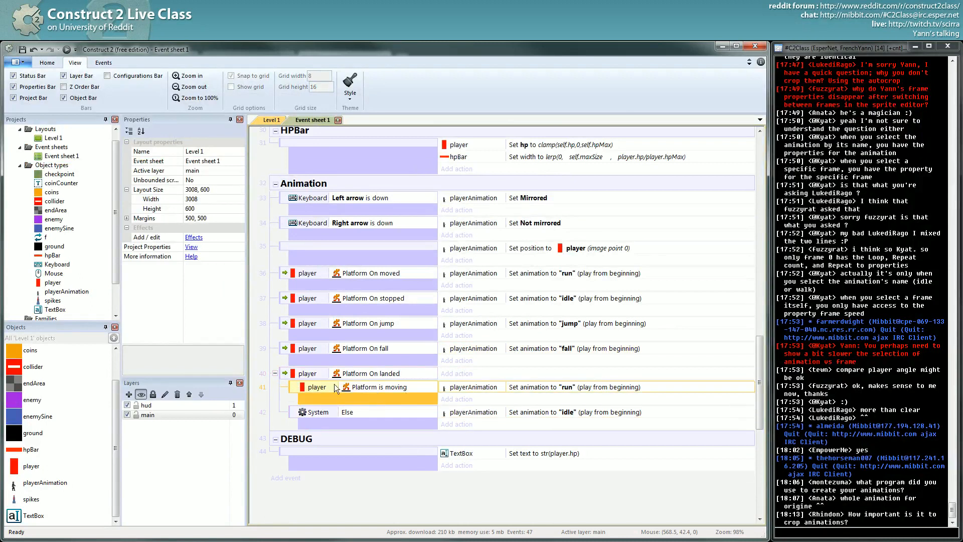
key("b")
left_click_drag(314, 411, 304, 385)
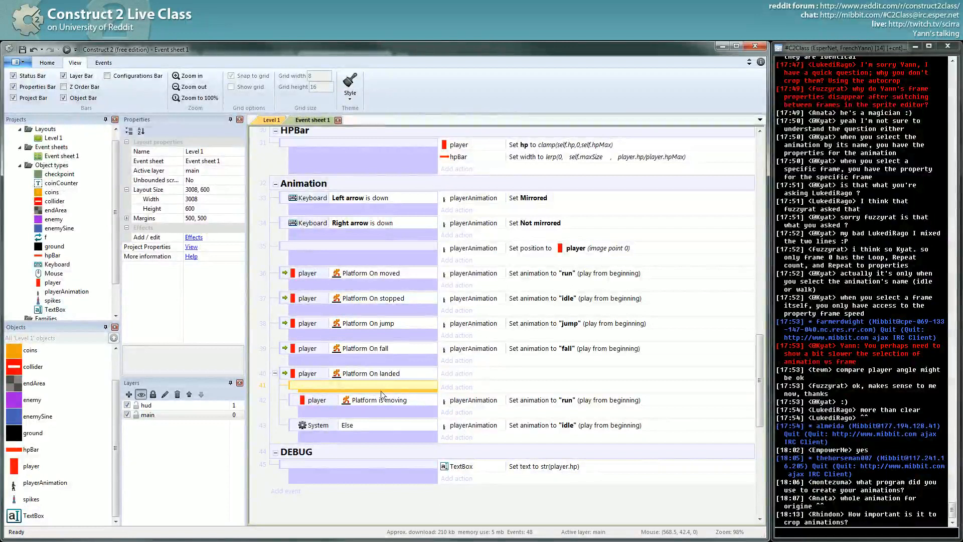
Step: Add a playerAnimation action to the blank On landed sub-event that sets the animation to "land" from the beginning
left_click(456, 387)
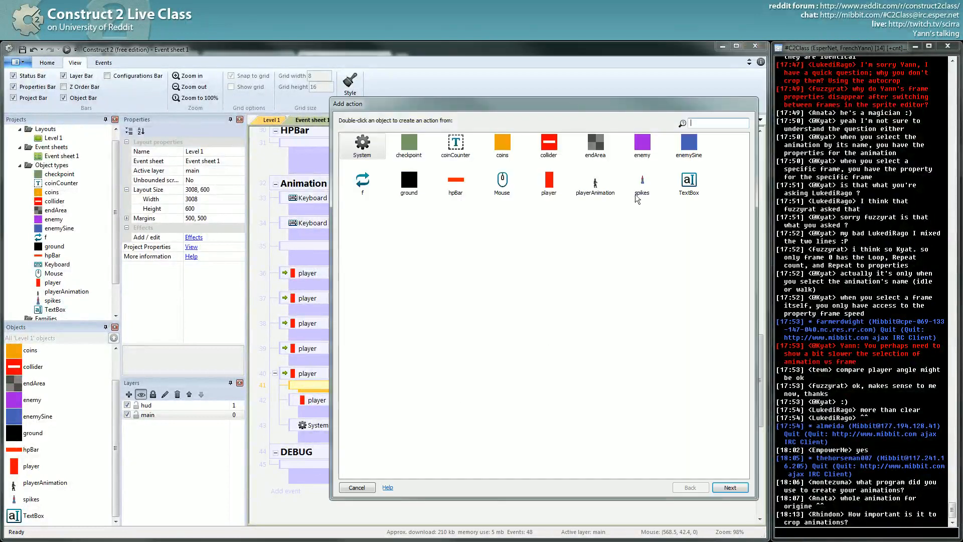
double_click(596, 181)
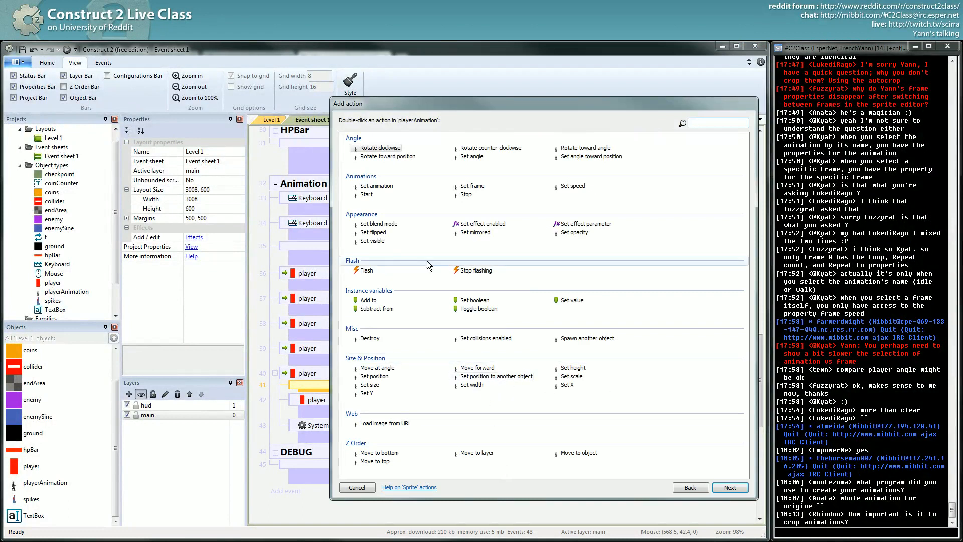
double_click(377, 186)
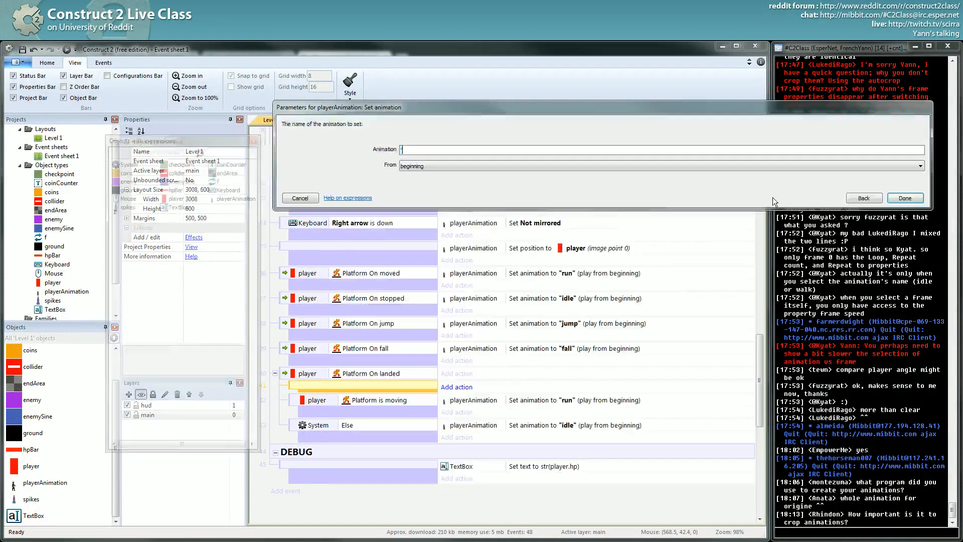
type("\"land\"")
key("Return")
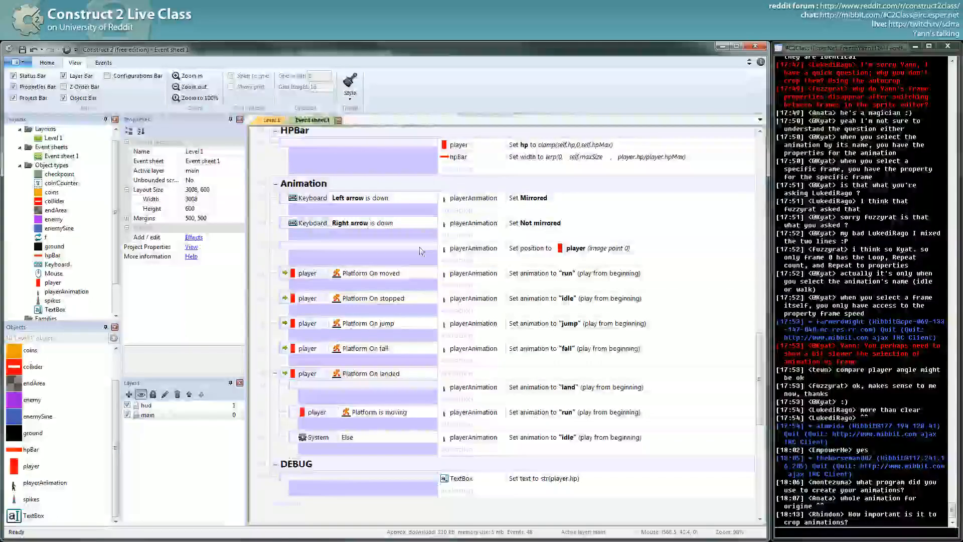
Step: Add an event below On landed in the Animation group with a playerAnimation On finished condition for the "land" animation
key("b")
left_click_drag(284, 385, 286, 371)
double_click(328, 461)
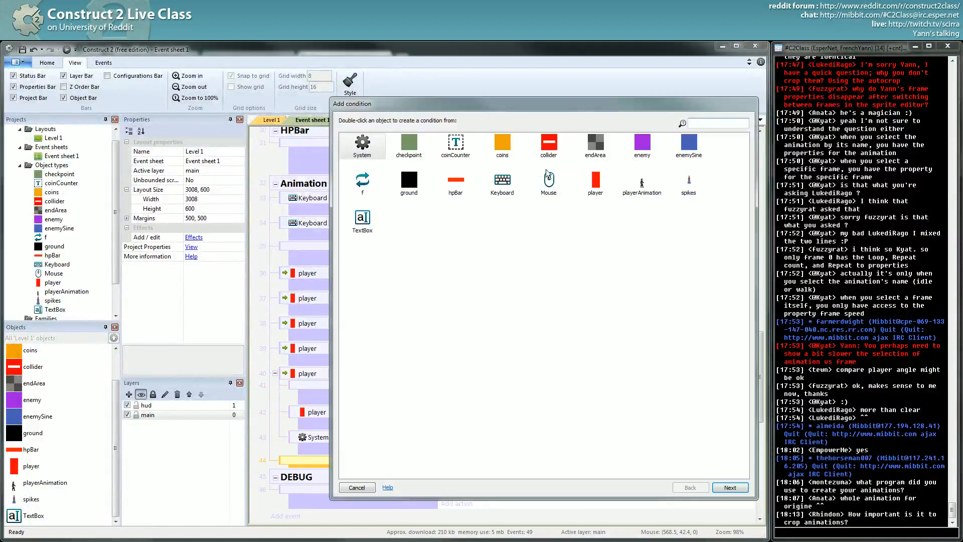
double_click(642, 185)
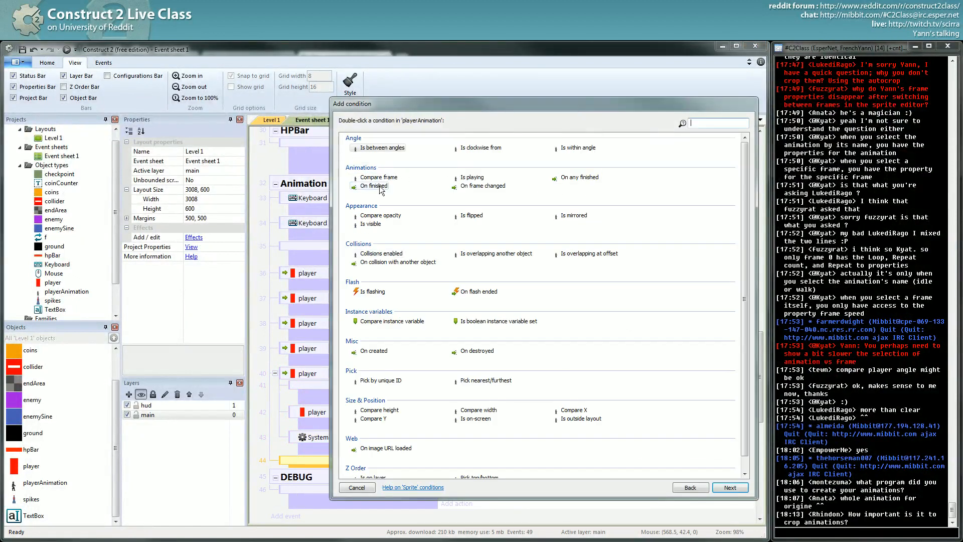
double_click(379, 186)
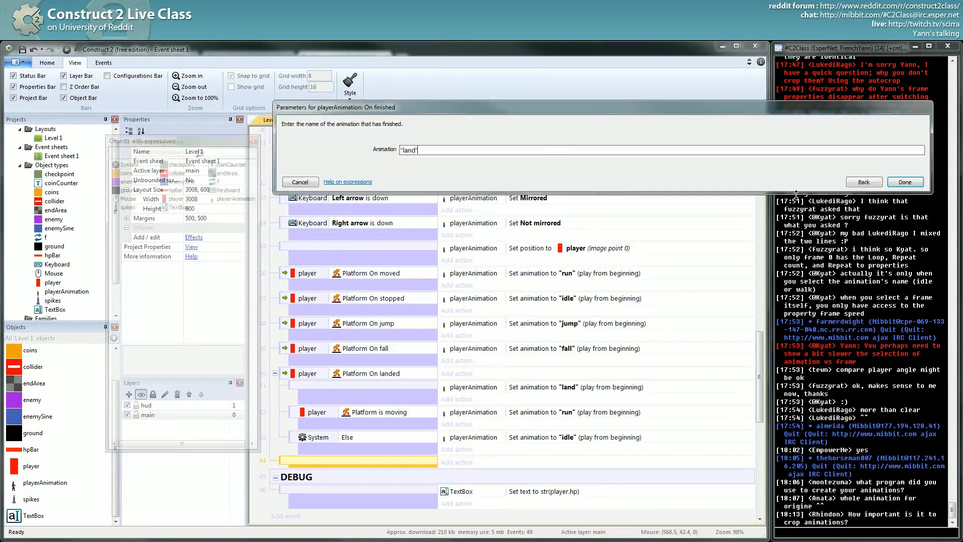
type("\"land\"")
key("Return")
Step: Move the Platform is moving and Else sub-events from On landed to the "land" finished event, and remove the leftover blank sub-event
left_click(281, 459)
key("b")
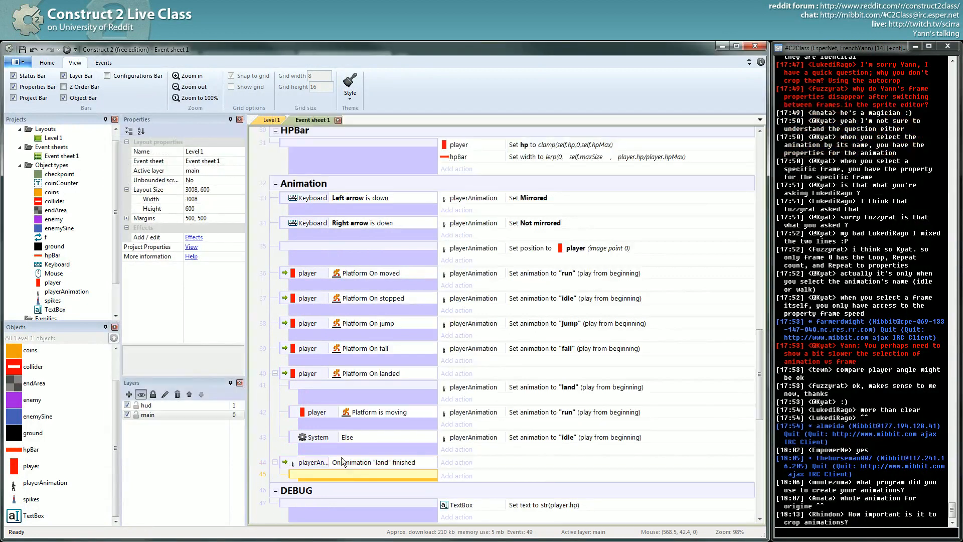
scroll(351, 454, "down", 1)
left_click(294, 388)
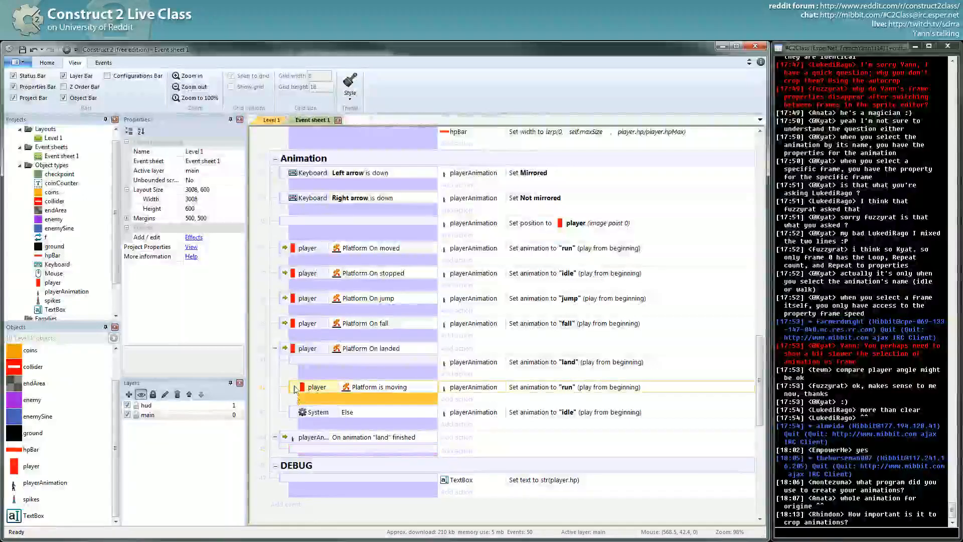
left_click(296, 411, "ctrl")
left_click_drag(295, 389, 303, 445)
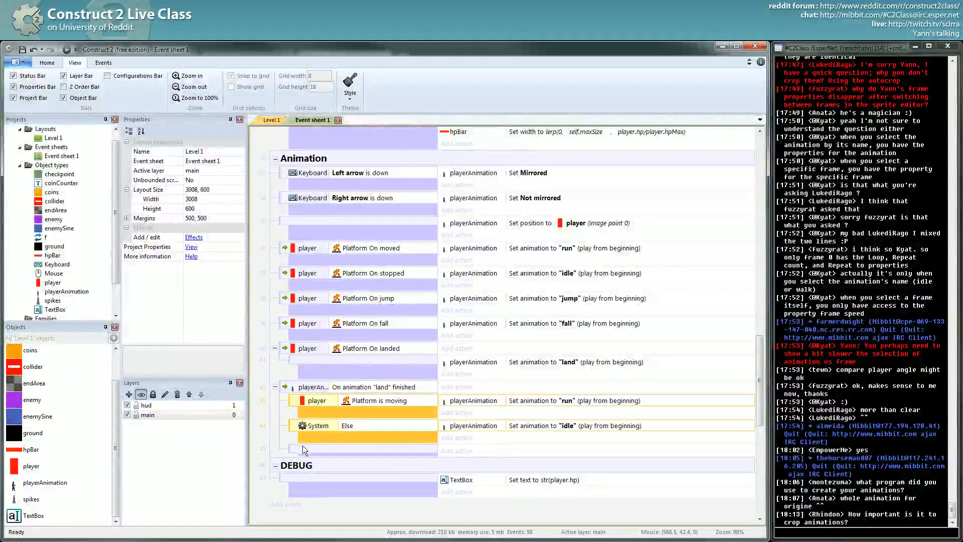
left_click(330, 452)
key("Delete")
left_click(562, 401)
left_click(569, 425)
Step: Preview the game, jump and run with the player to test the landing animation, and return to Construct 2
left_click(66, 49)
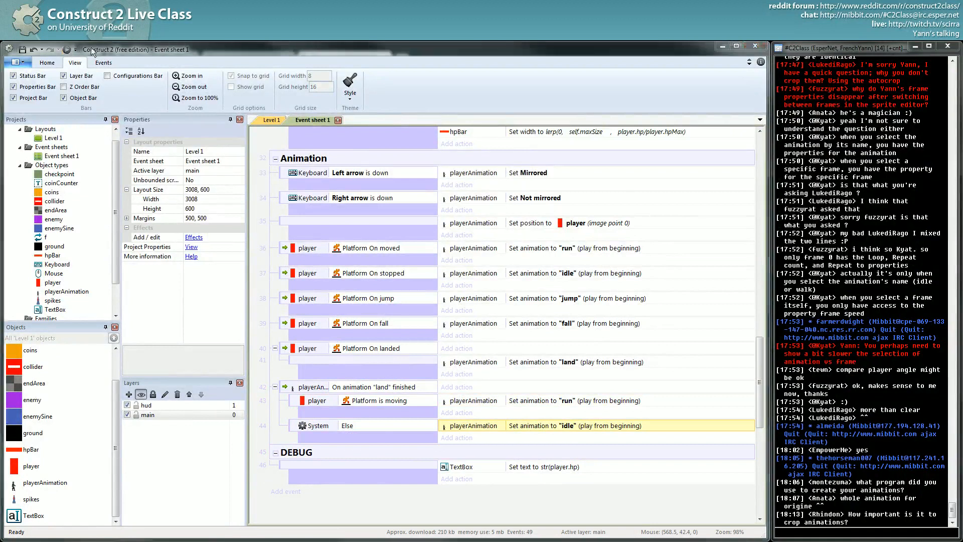
key("Up")
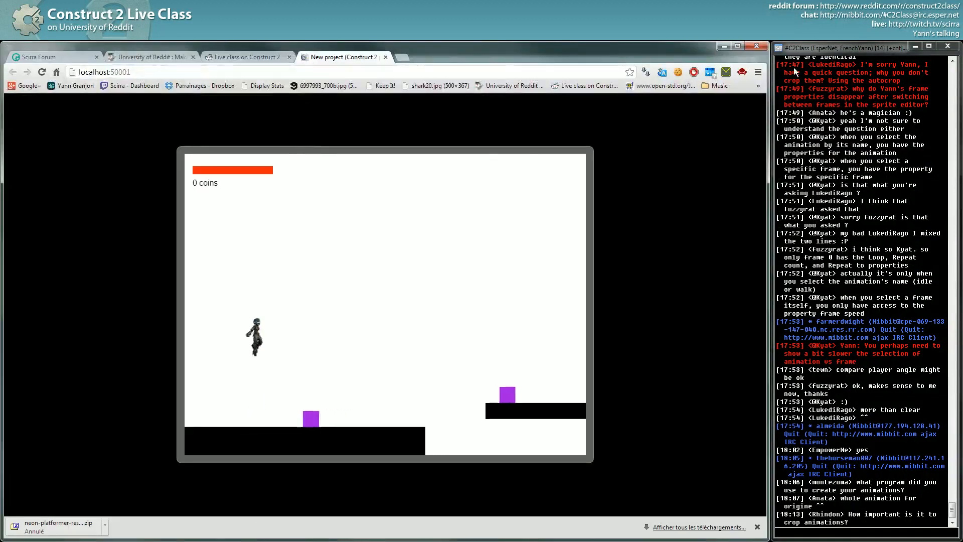
key("Right")
key("Up")
key("Right")
key("Up")
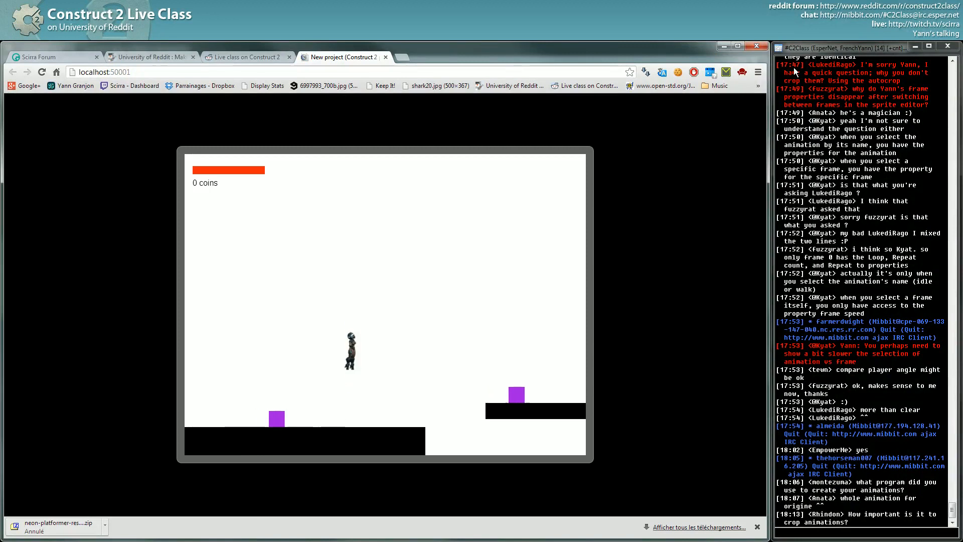
key("Up")
key("Left")
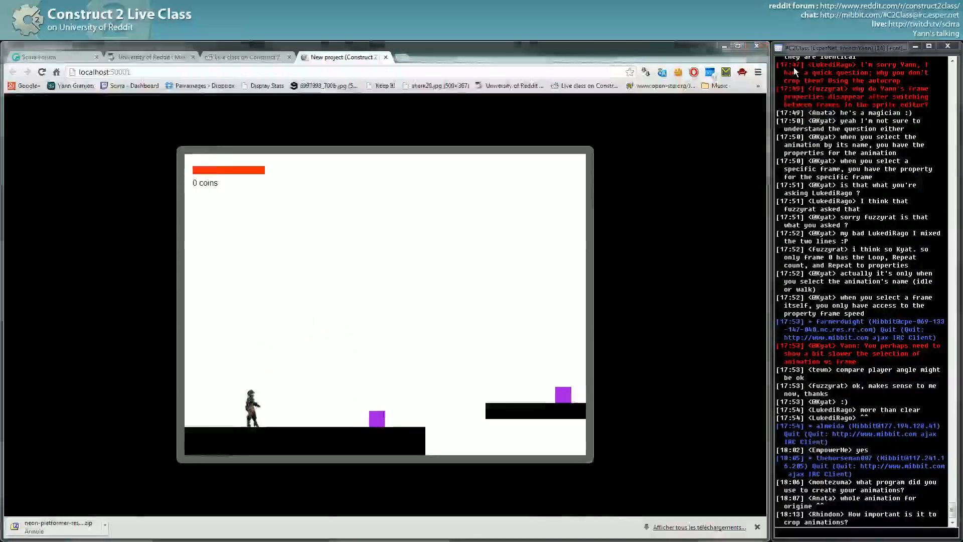
key("alt+Tab")
Step: In the Level 1 layout, delete the enemy and the two colliders on the first ground platform
left_click(264, 121)
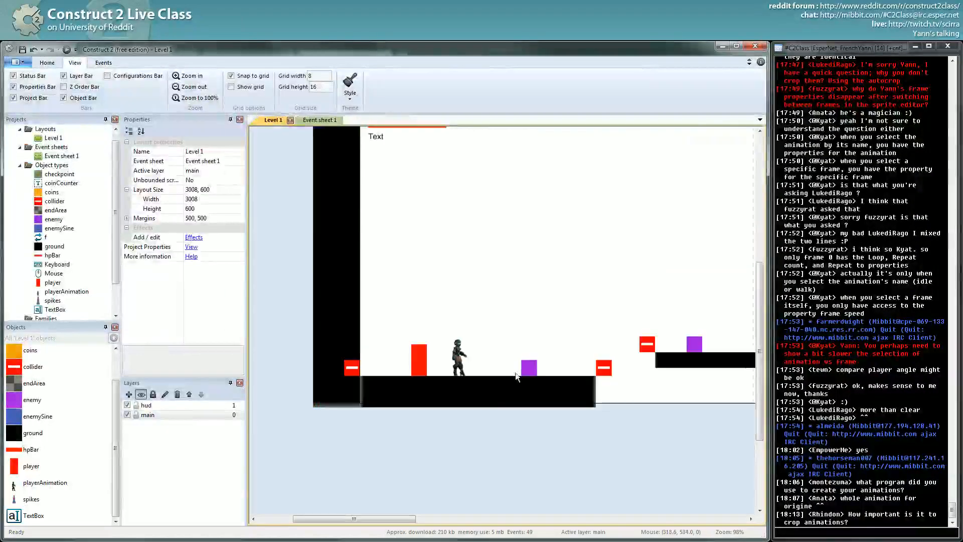
left_click(606, 368)
key("Delete")
left_click(350, 368)
key("Delete")
Step: Preview the game, jump and land in both directions while standing and running on the first platform, and return to Construct 2
left_click(68, 50)
key("Right")
key("Up")
key("Up")
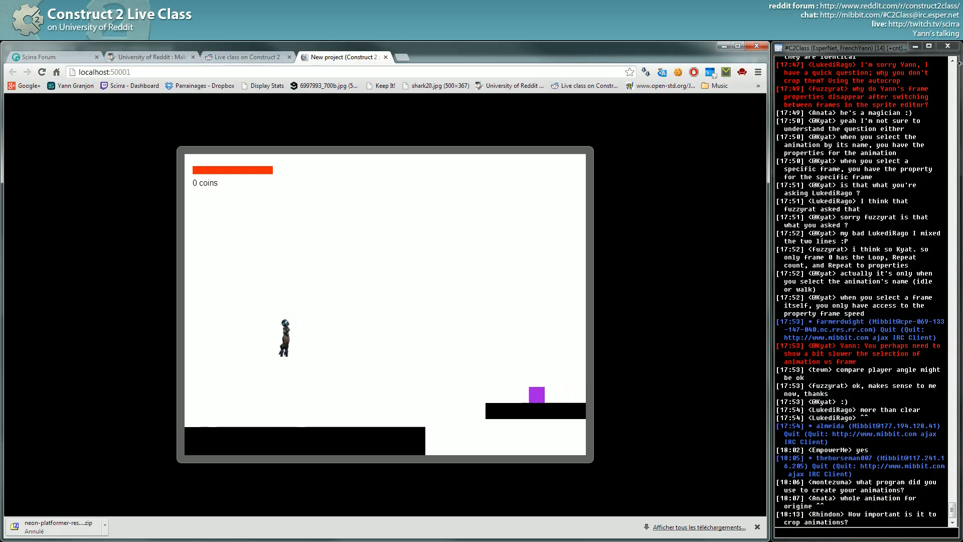
key("Up")
key("Left")
key("Up")
key("Right")
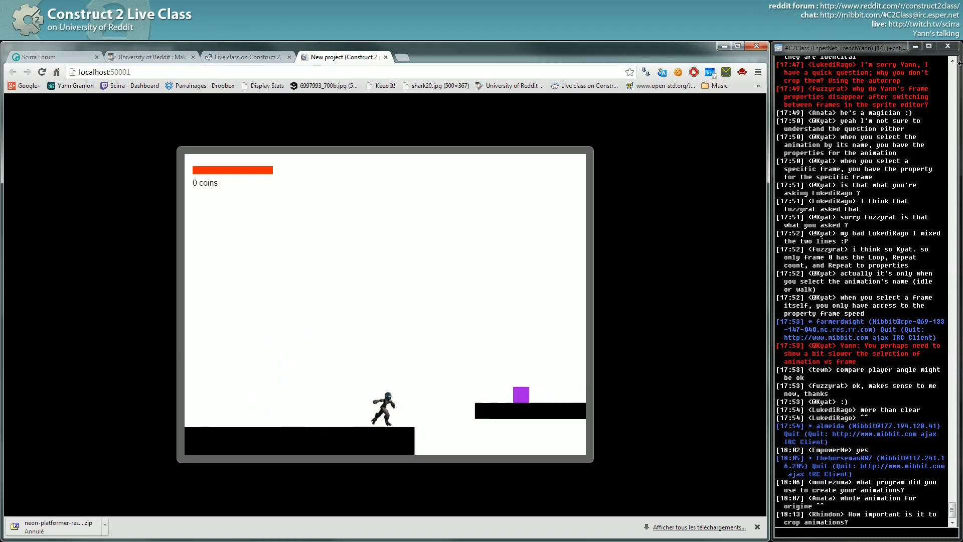
key("Left")
key("Up")
key("Right")
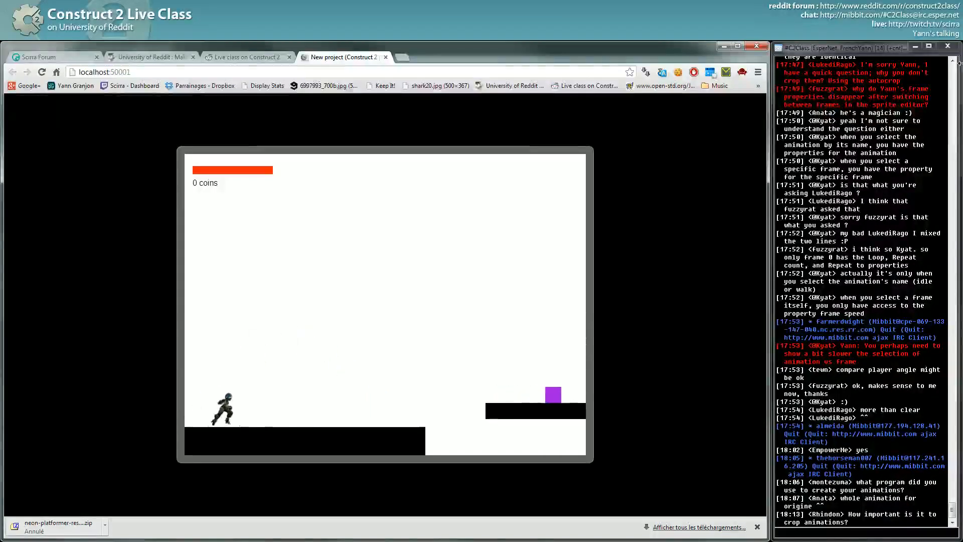
key("Up")
key("Left")
key("Up")
key("Right")
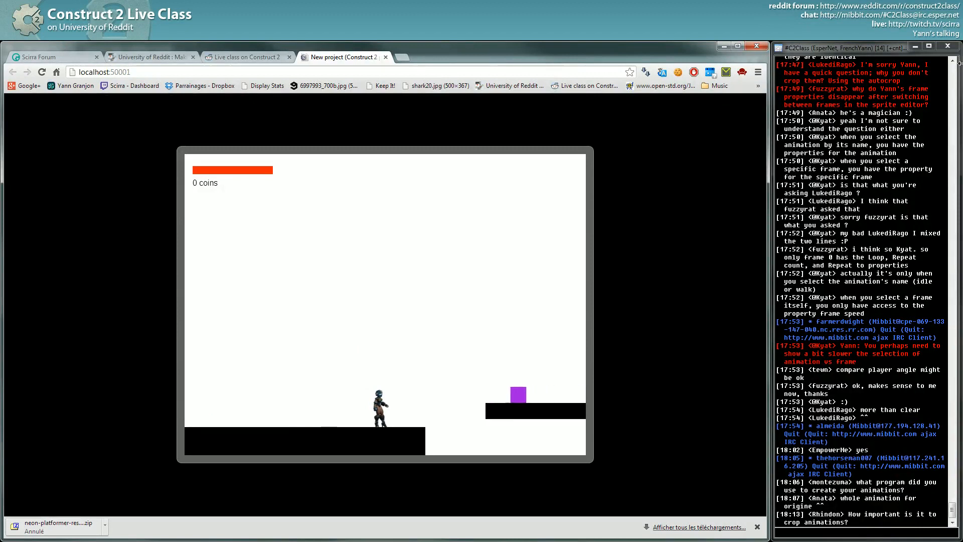
key("alt+Tab")
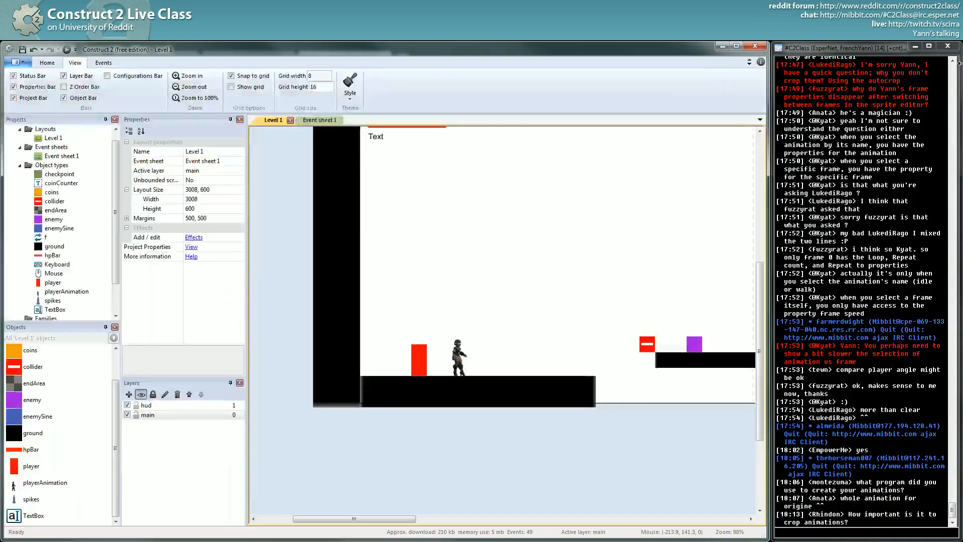
Step: In Event sheet 1, copy the Platform is moving condition into On landed's blank sub-event and add an Else sub-event after it
left_click(338, 122)
scroll(423, 269, "down", 2)
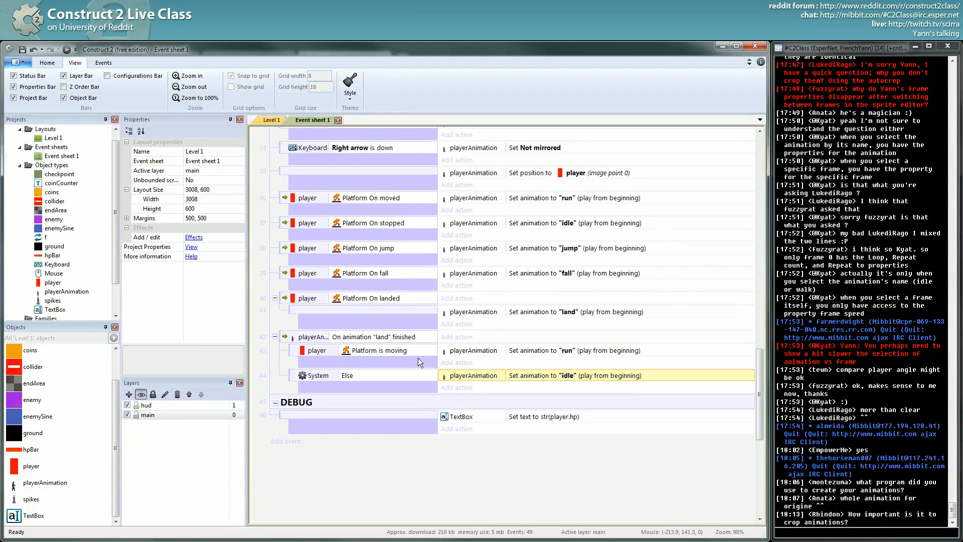
left_click(550, 313)
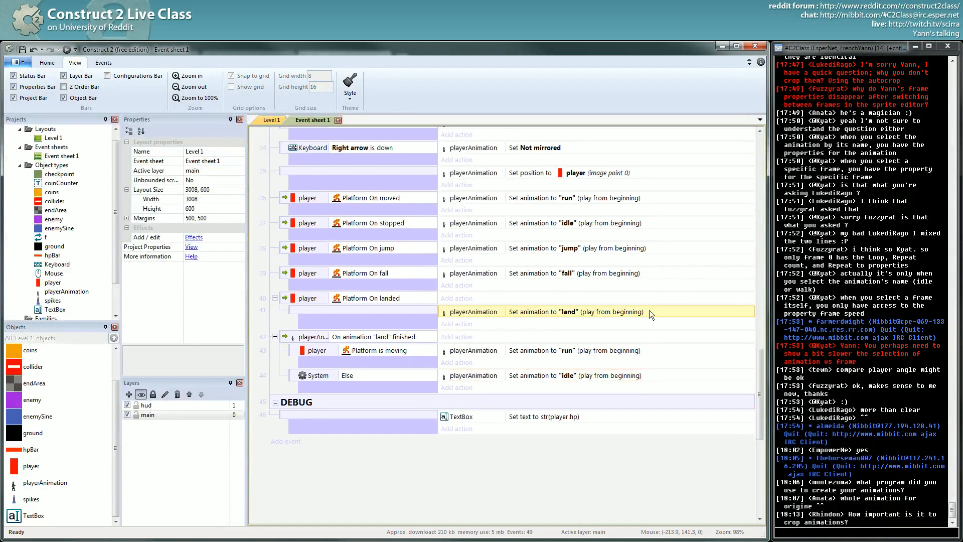
left_click(571, 354)
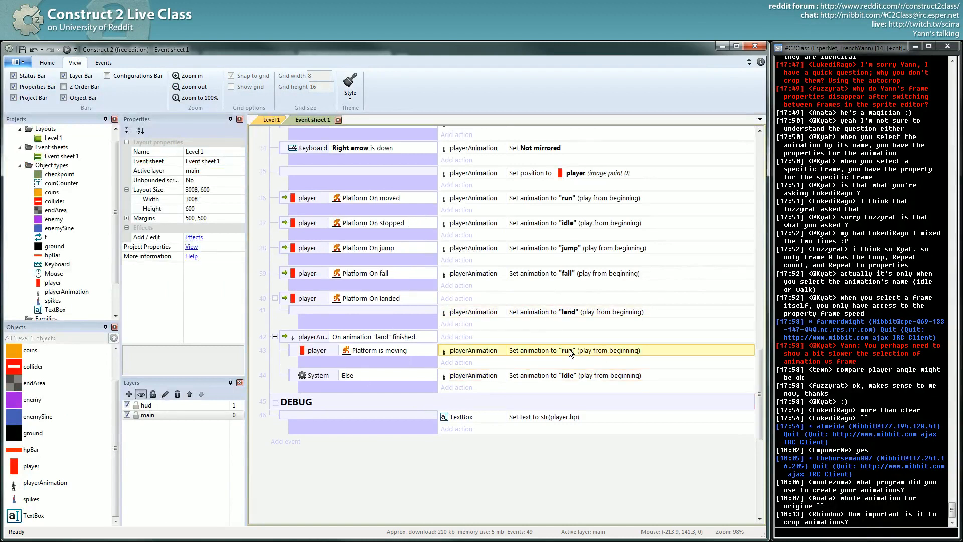
left_click(372, 355)
left_click_drag(371, 355, 345, 311, "ctrl")
key("i")
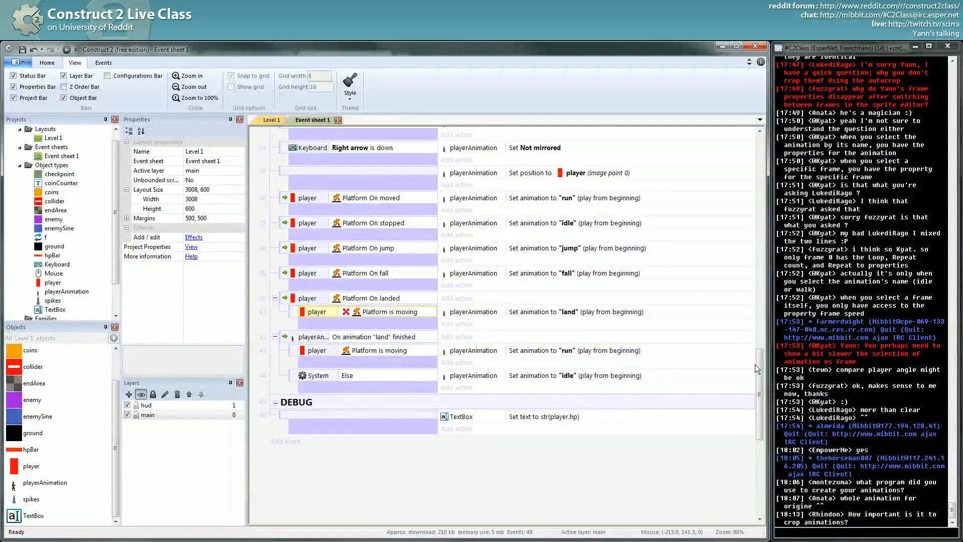
key("i")
key("b")
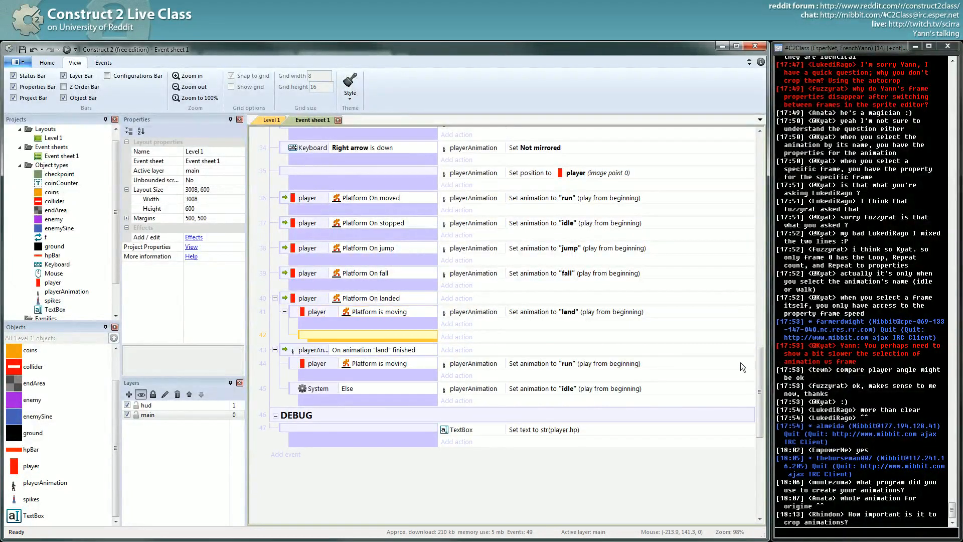
key("x")
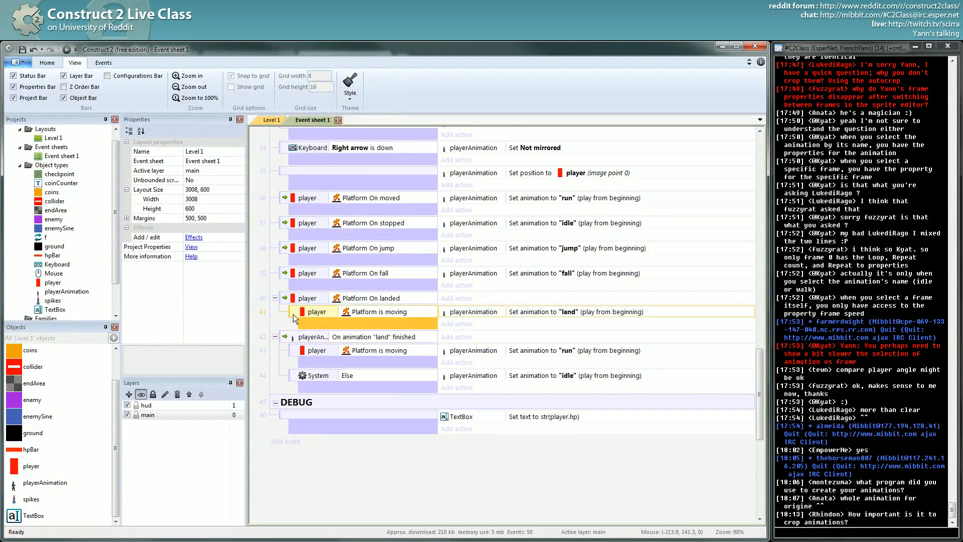
Step: Under On landed, set "run" for Platform is moving and "land" for Else, keeping a "run" action in the "land" finished event's moving sub-event
left_click(564, 364)
left_click_drag(564, 368, 557, 345)
left_click(567, 325)
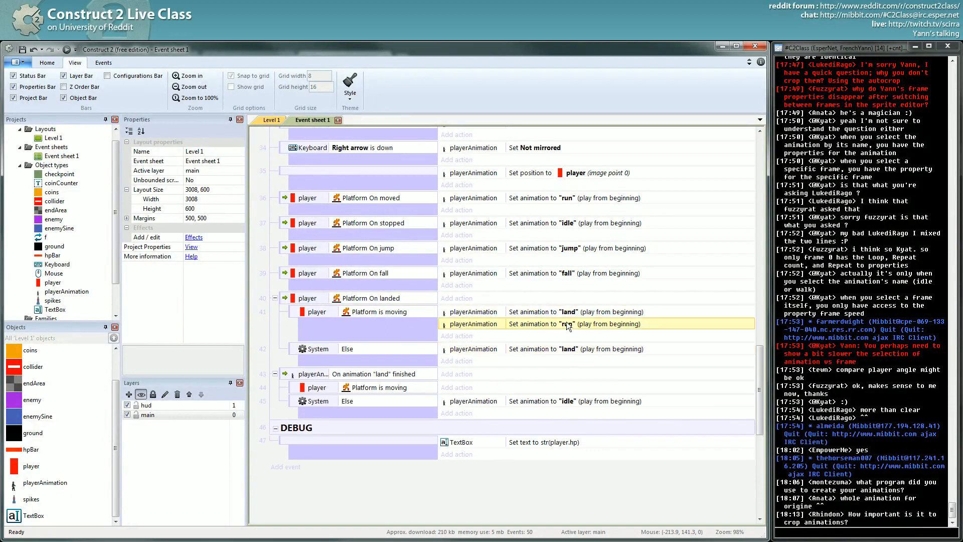
left_click(575, 311)
key("Delete")
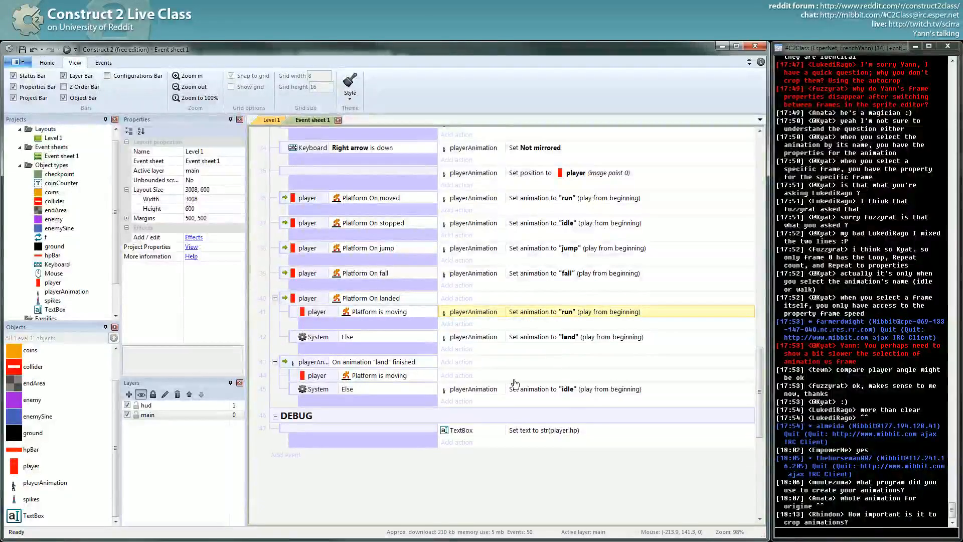
left_click_drag(567, 314, 551, 375, "ctrl")
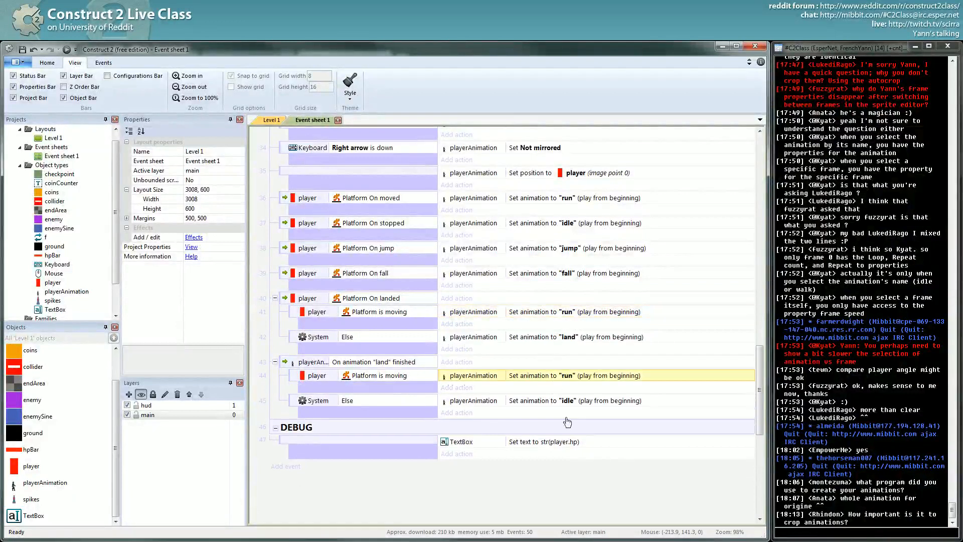
Step: Review the On landed and "land" finished events, checking their Platform is moving and Else conditions against the animations they set
scroll(404, 261, "up", 1)
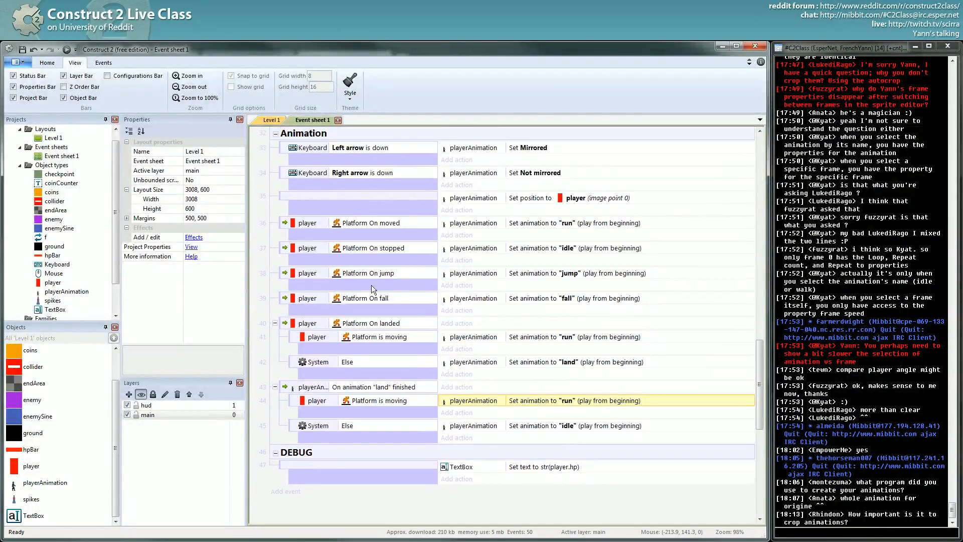
left_click(284, 325)
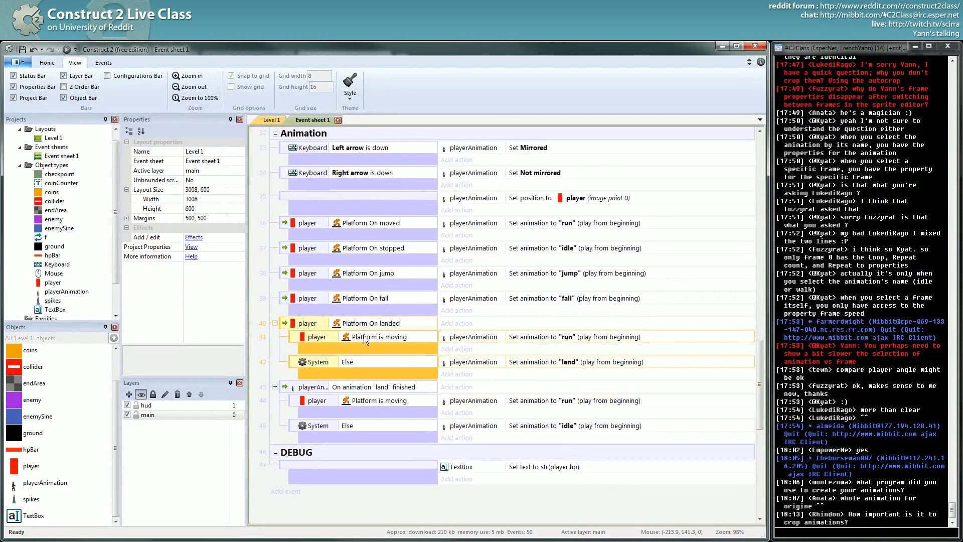
left_click(535, 338)
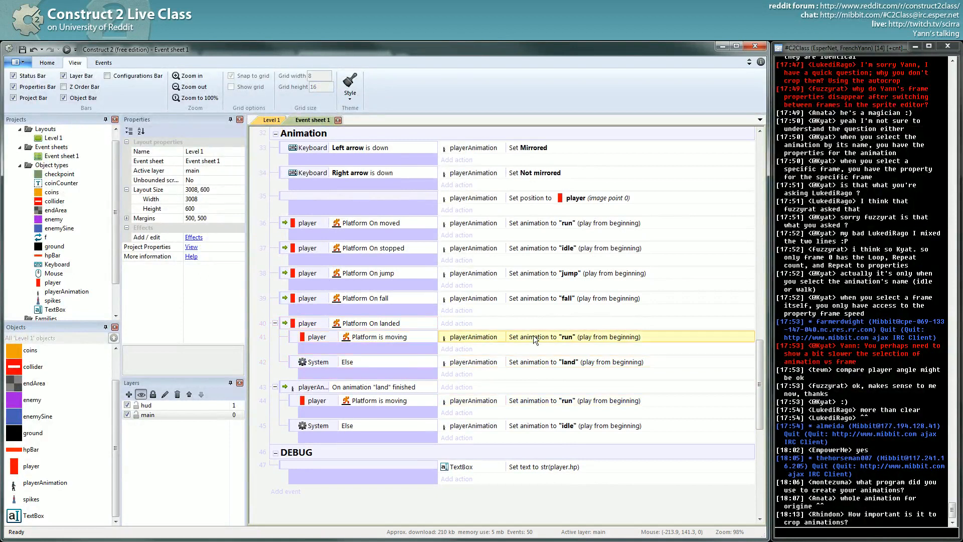
left_click(283, 387)
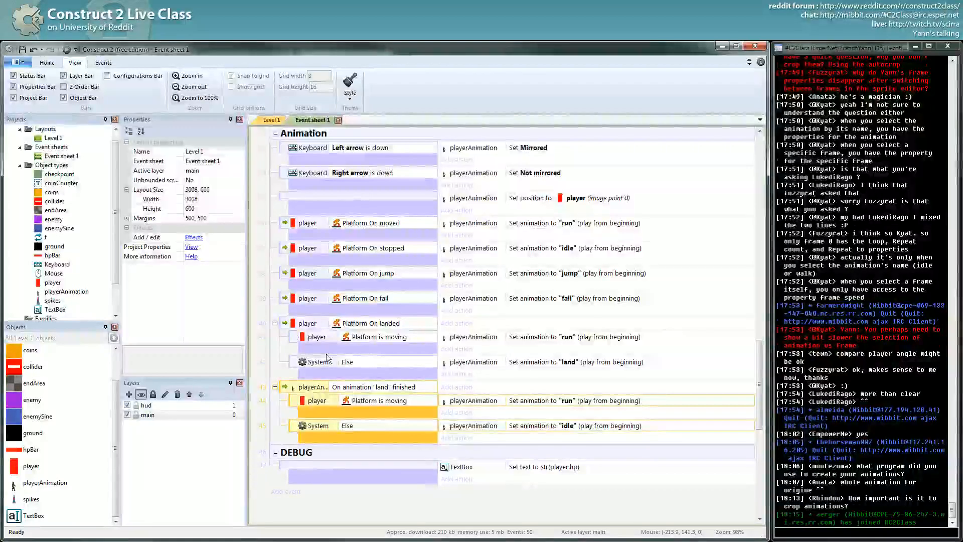
left_click(542, 362)
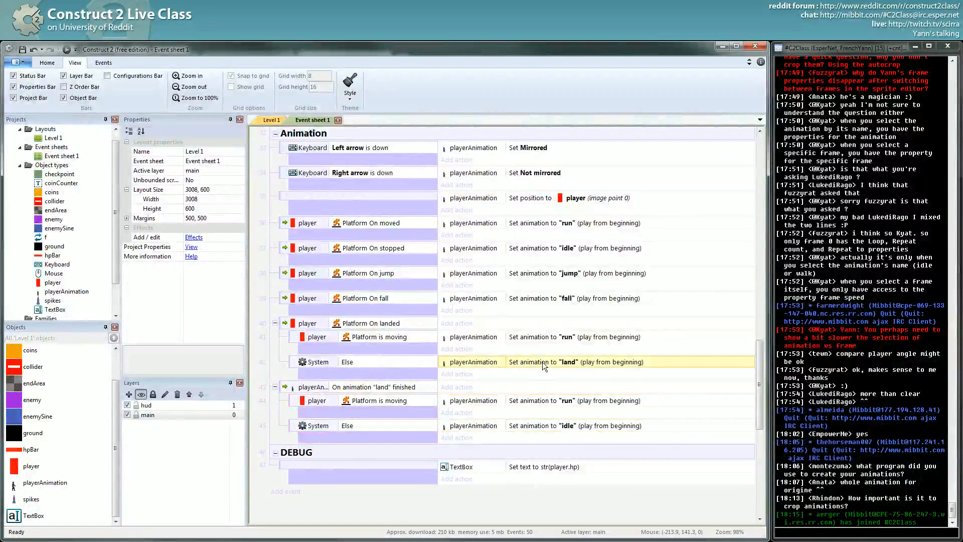
left_click(288, 392)
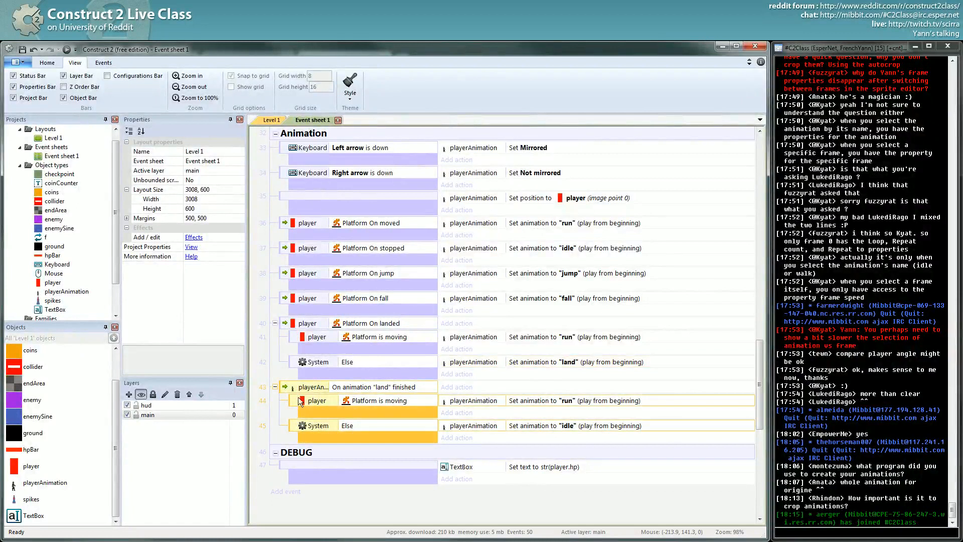
left_click(591, 363)
left_click(389, 391)
left_click(385, 404)
left_click(551, 403)
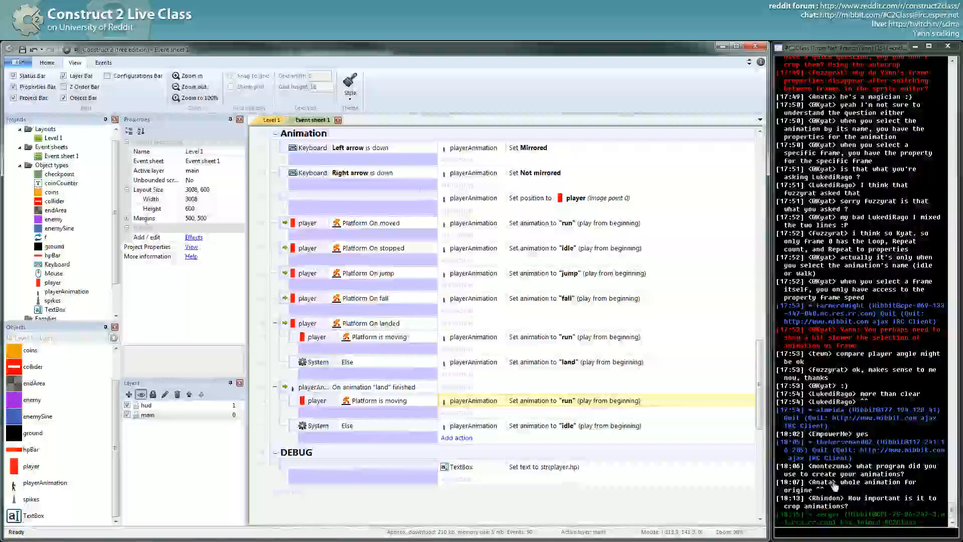
Step: Preview the game, test running, turning and jumping with moving and standing landings on the first platform, and return to Construct 2
left_click(66, 49)
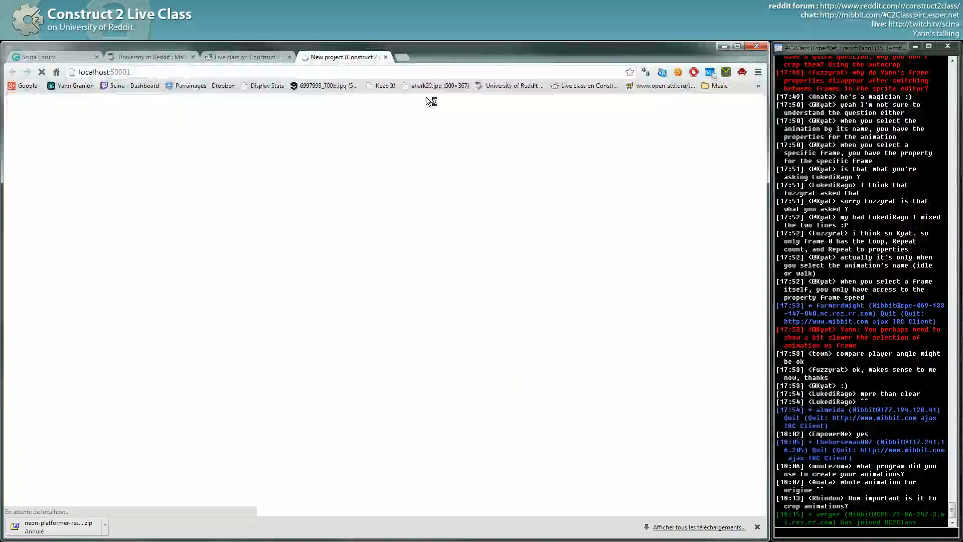
key("Right")
key("Up")
key("Left")
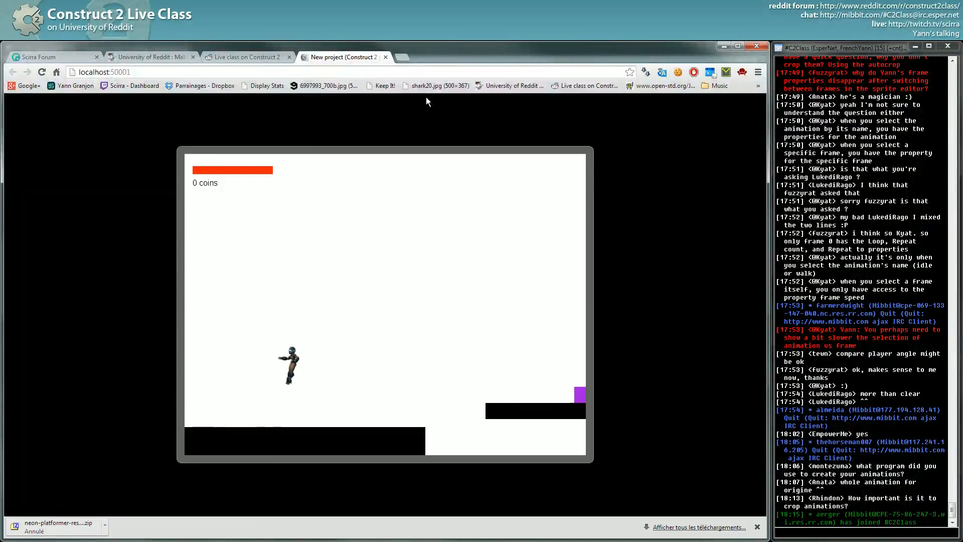
key("Right")
key("Up")
key("Left")
key("Up")
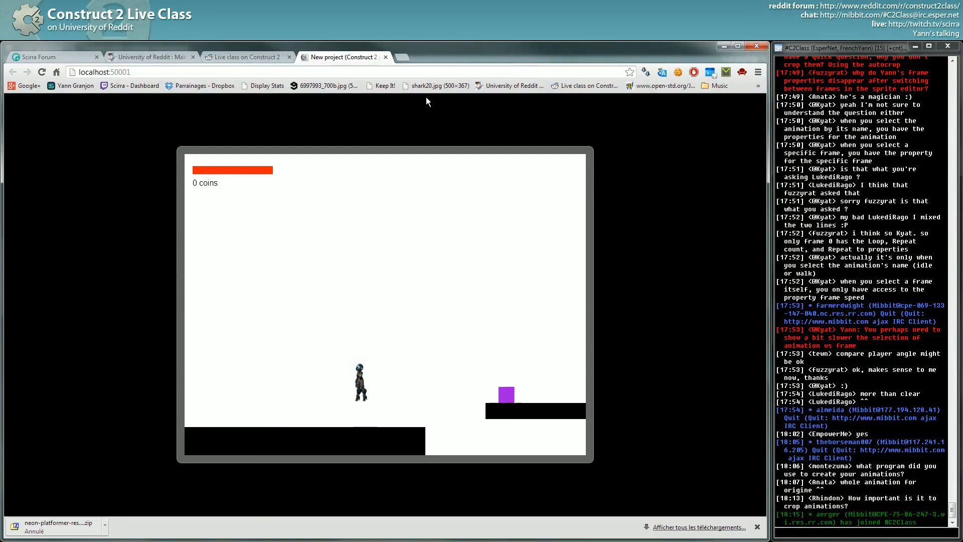
key("Right")
key("Up")
key("Left")
key("Right")
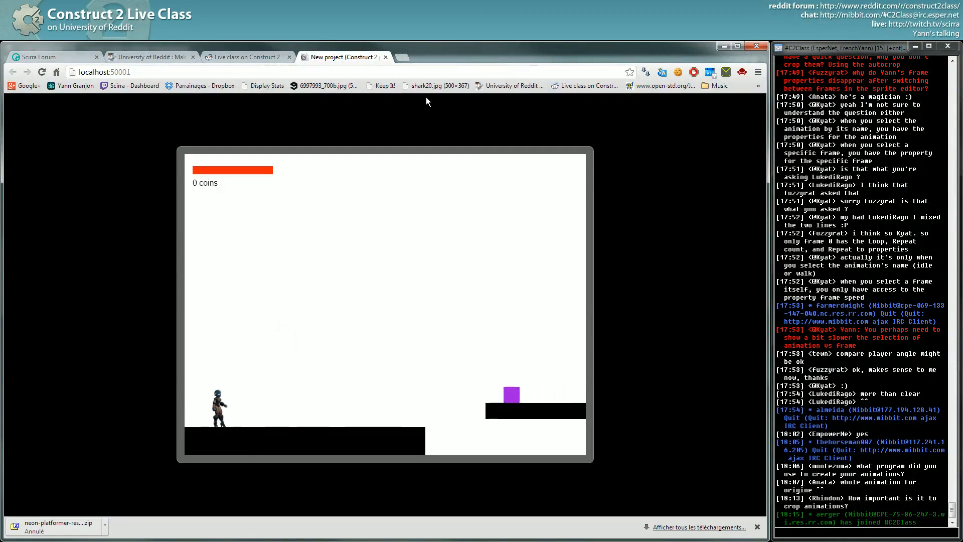
key("Up")
key("Right")
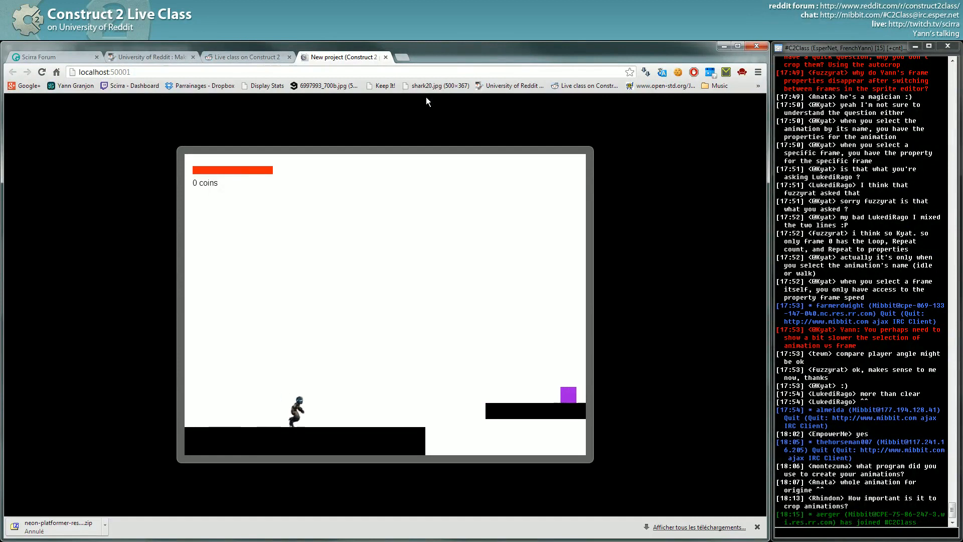
key("Left")
key("Up")
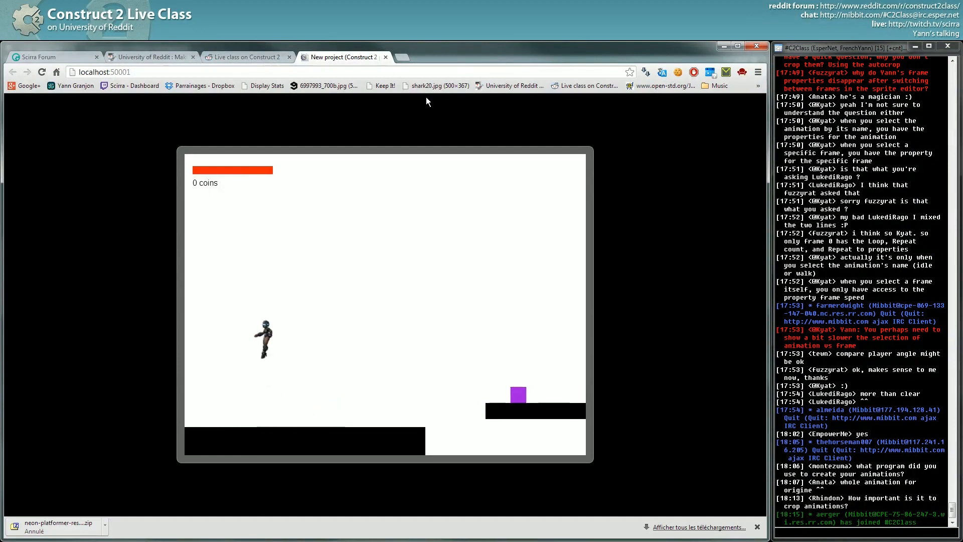
key("alt+Tab")
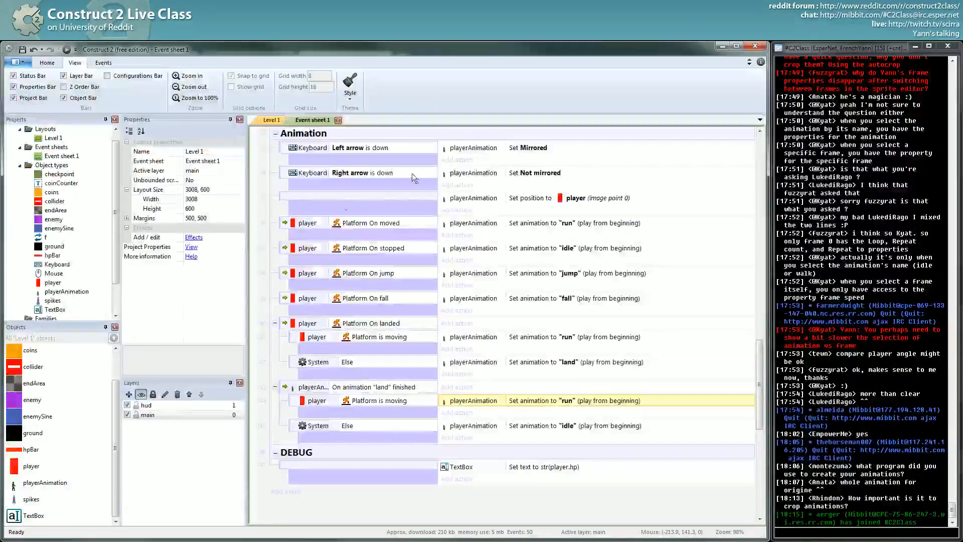
Step: Compare the Platform On moved event and its "run" action with the moving and Else sub-events under On landed and "land" finished
left_click(575, 225)
left_click(377, 224)
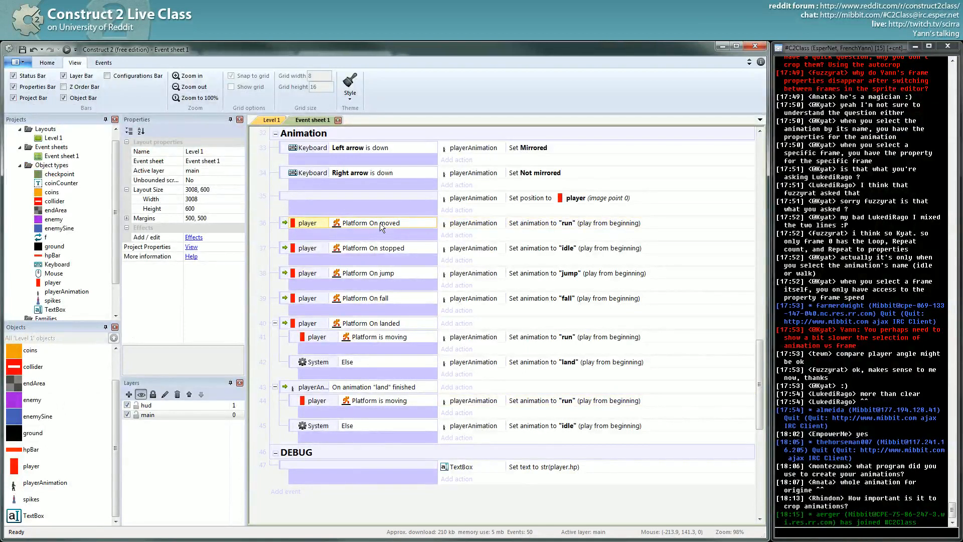
left_click(376, 401)
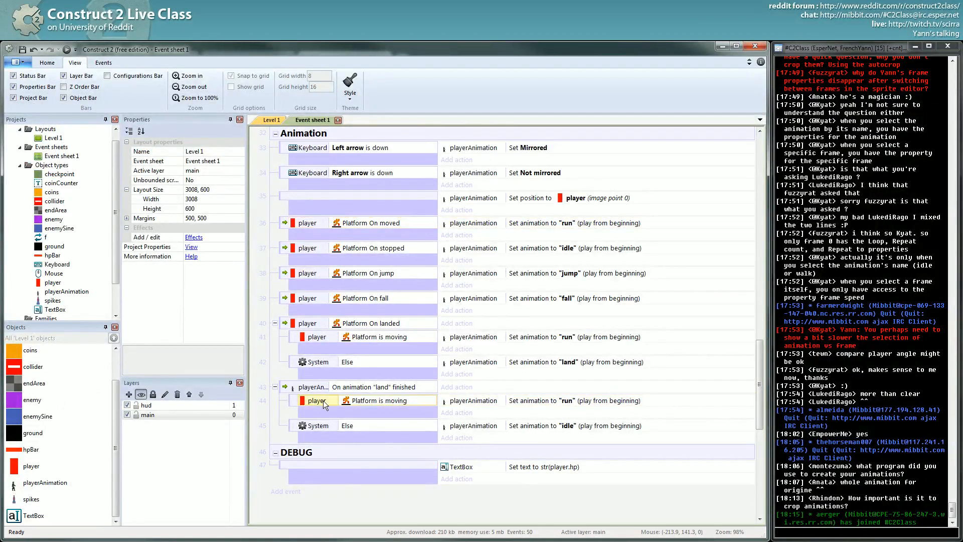
left_click(295, 401)
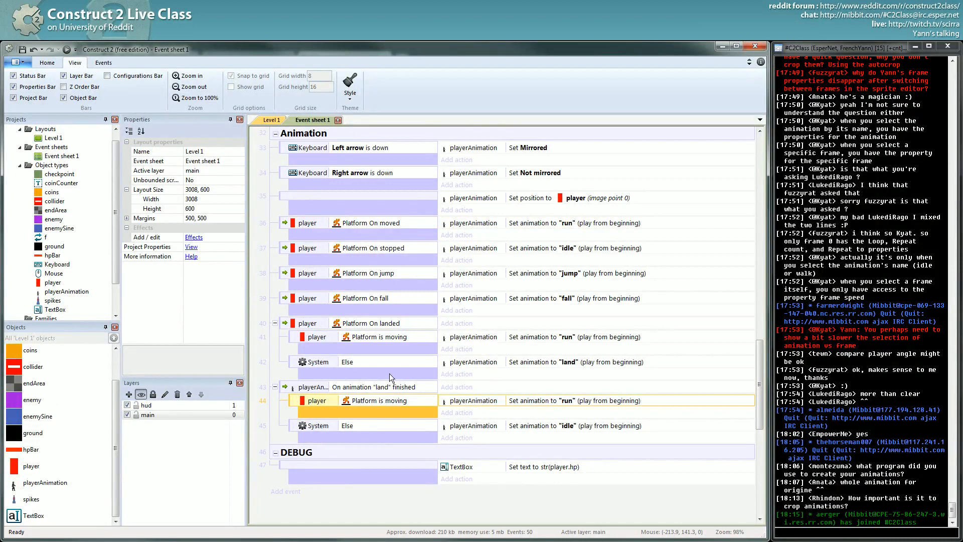
left_click(564, 363)
left_click(366, 339)
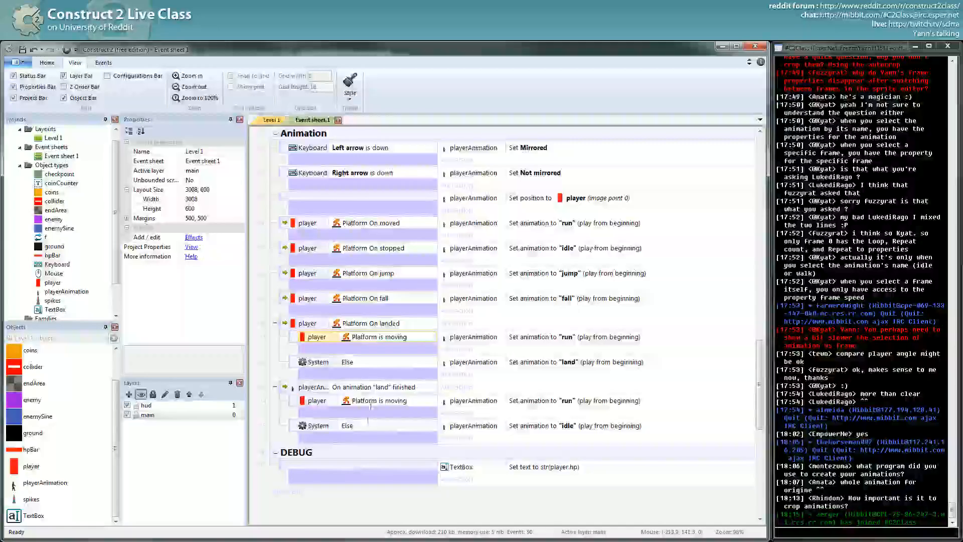
left_click(320, 222)
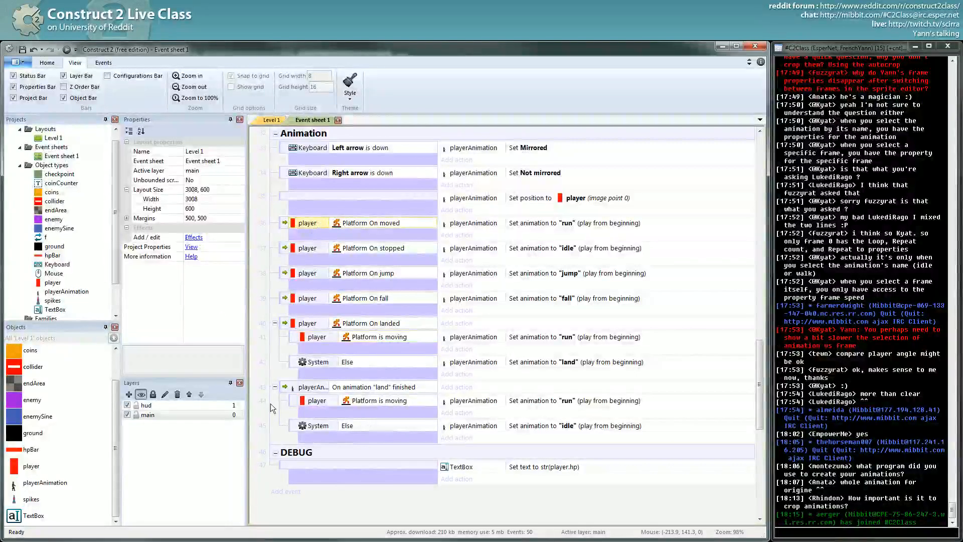
left_click(291, 386)
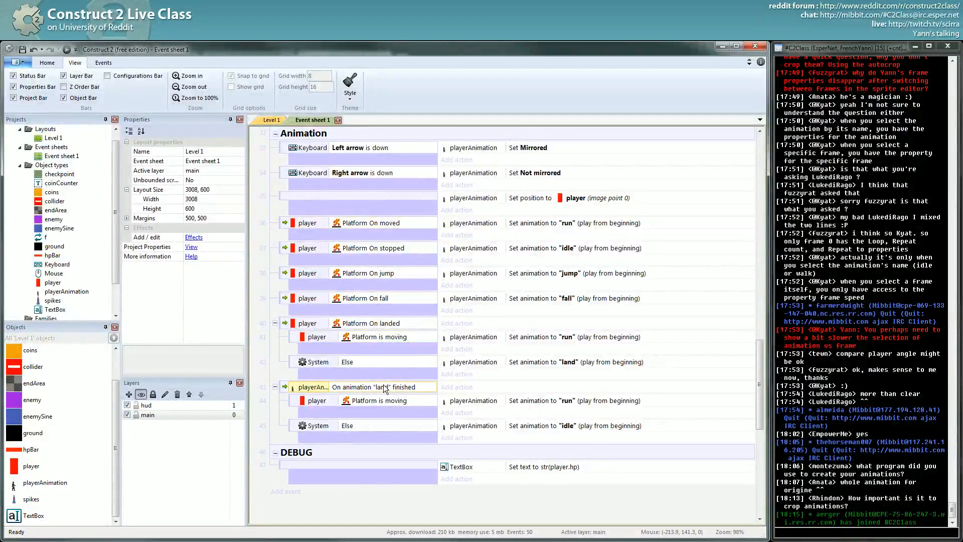
left_click(530, 222)
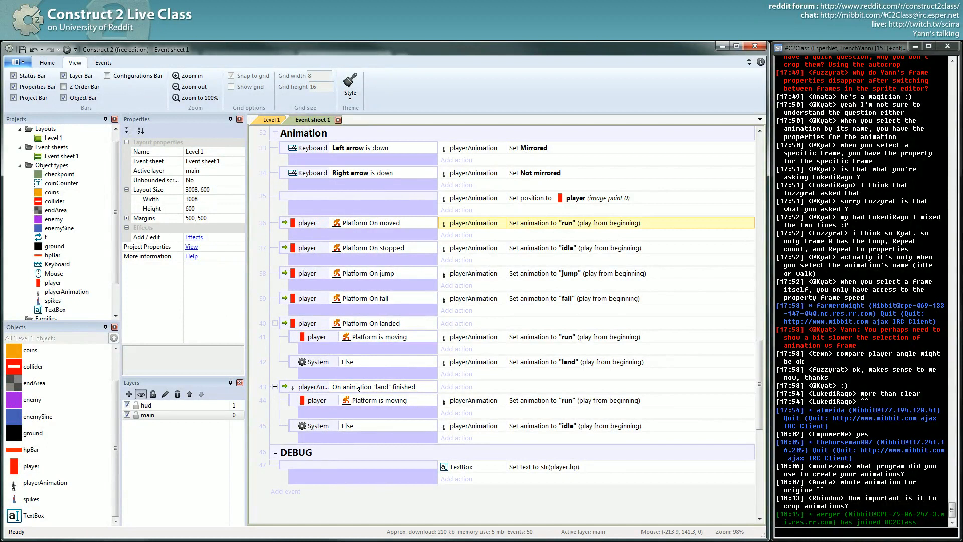
Step: Preview the game again, reverse direction and jump repeatedly on the first platform to check the landing transitions, and return to the event sheet
left_click(67, 49)
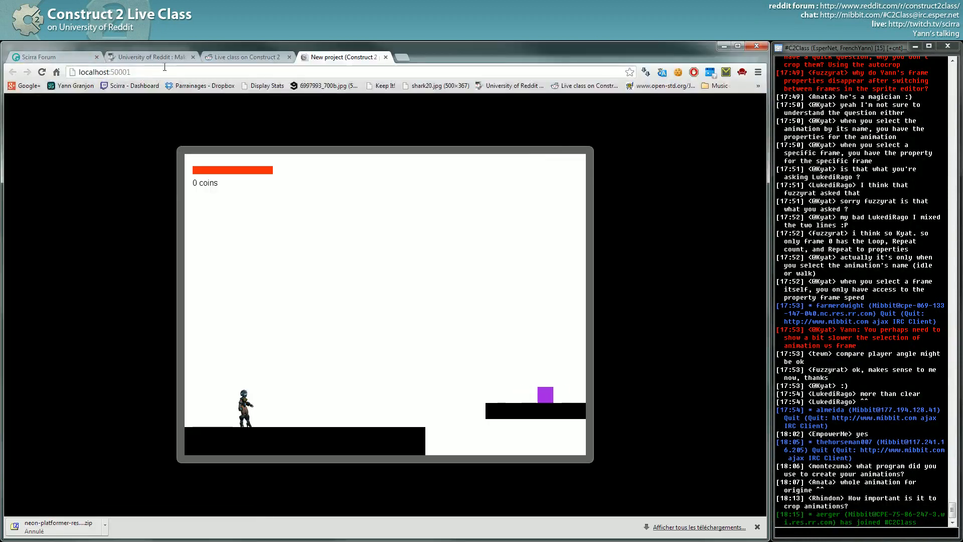
key("Right")
key("Left")
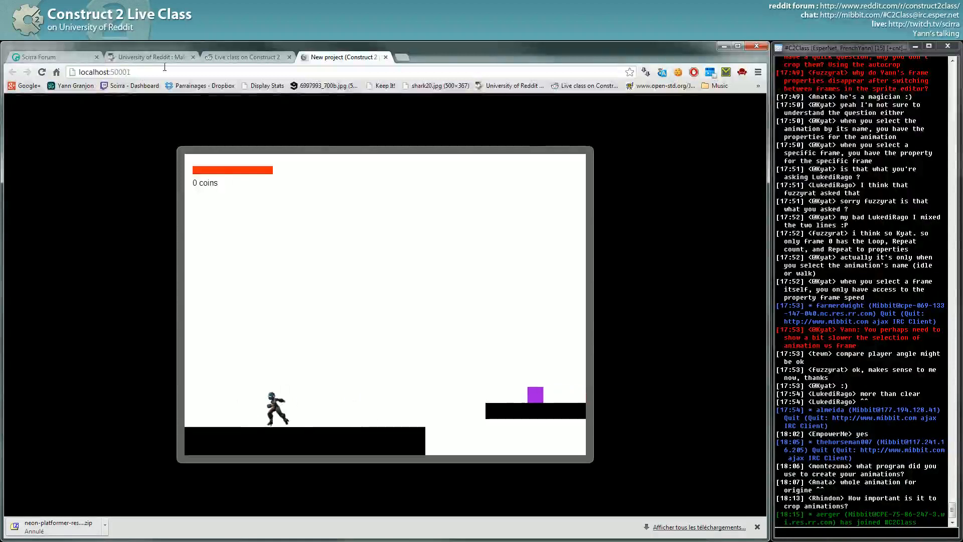
key("Right")
key("Up")
key("Left")
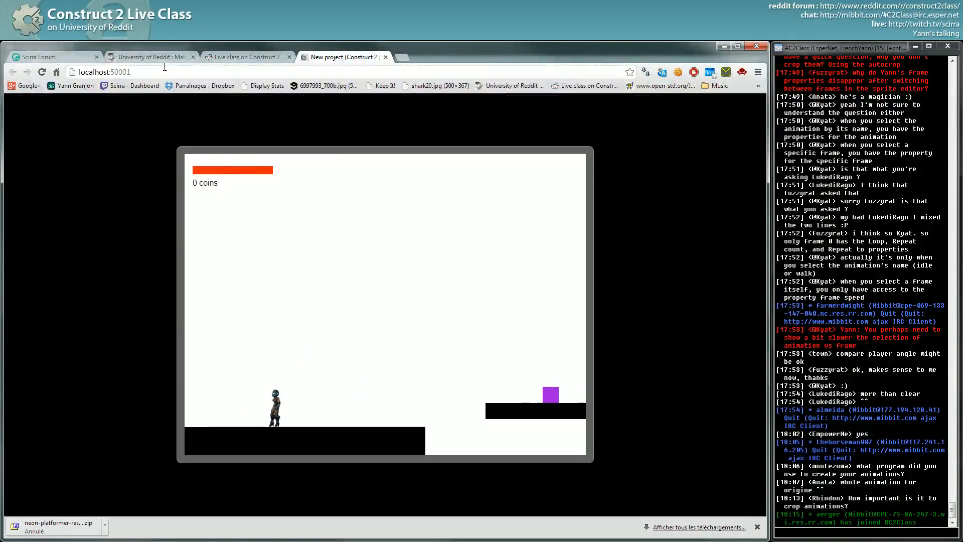
key("Right")
key("Left")
key("Up")
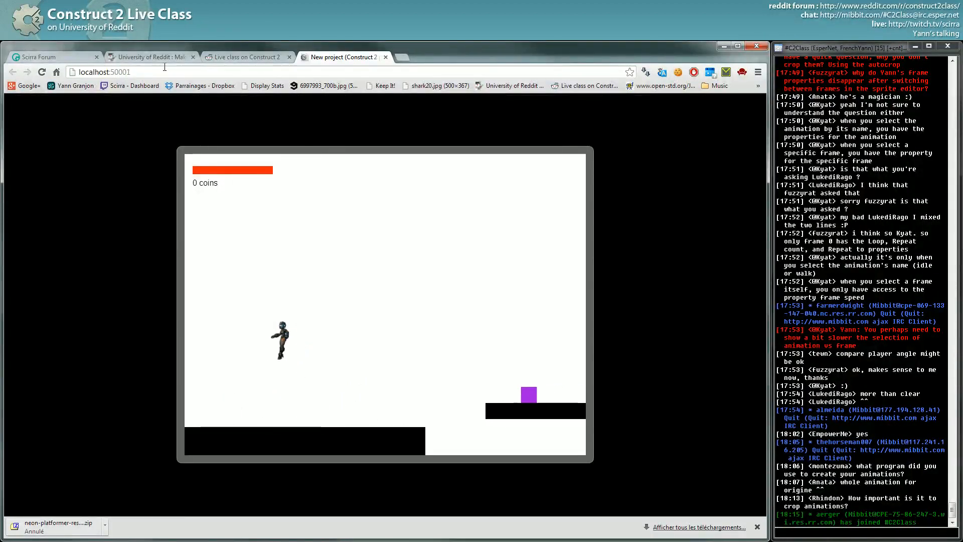
key("Left")
key("Right")
key("Up")
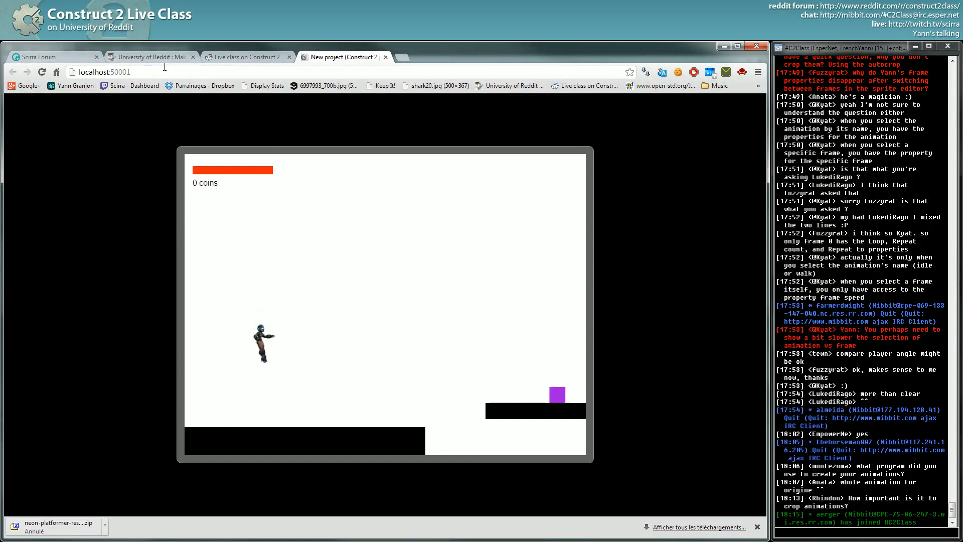
key("Left")
key("Right")
key("Up")
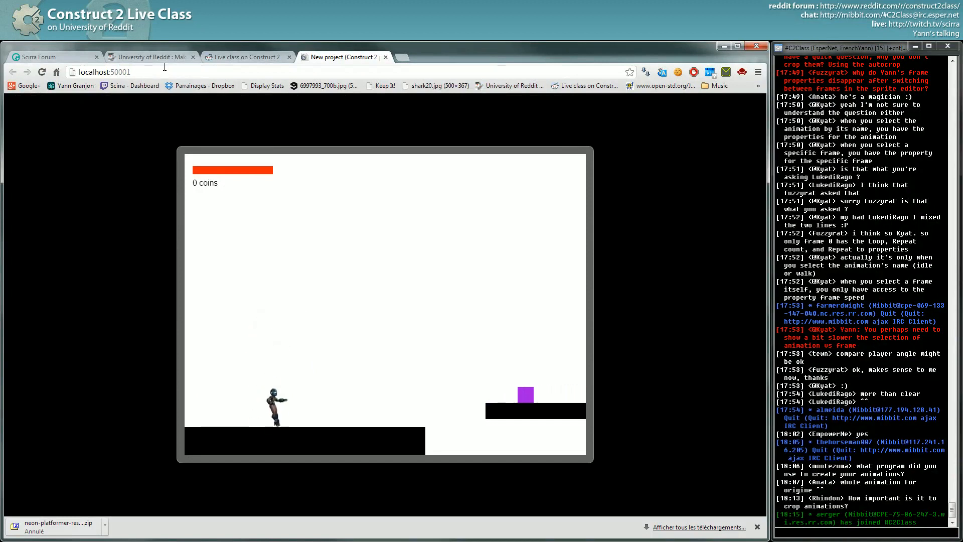
key("Right")
key("Up")
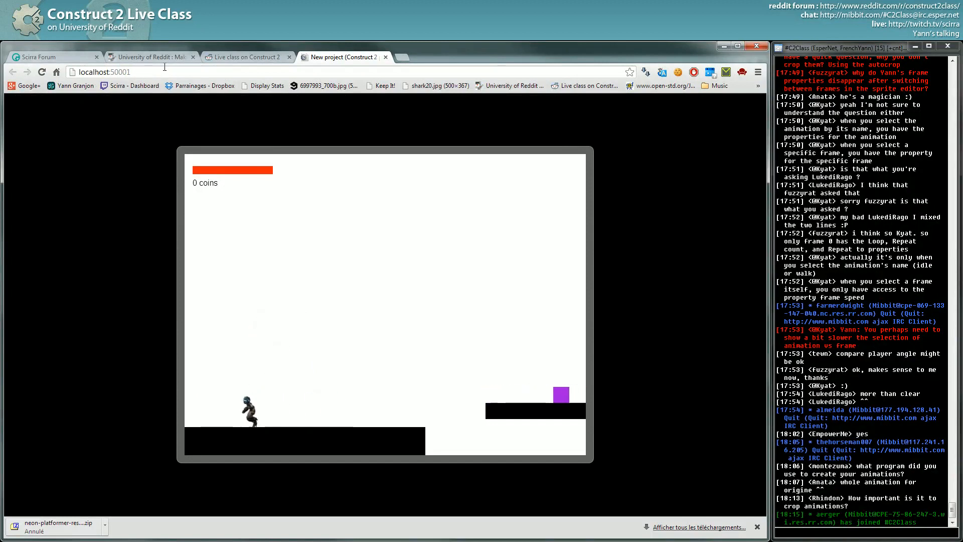
key("alt+Tab")
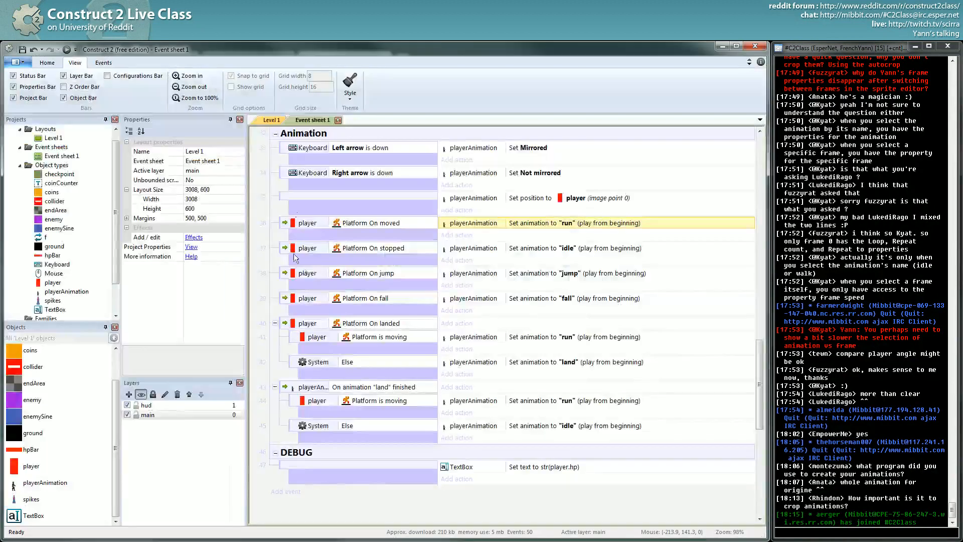
Step: Add a blank event to the Animation group, place it above Platform On moved, and select the player object
left_click(289, 401)
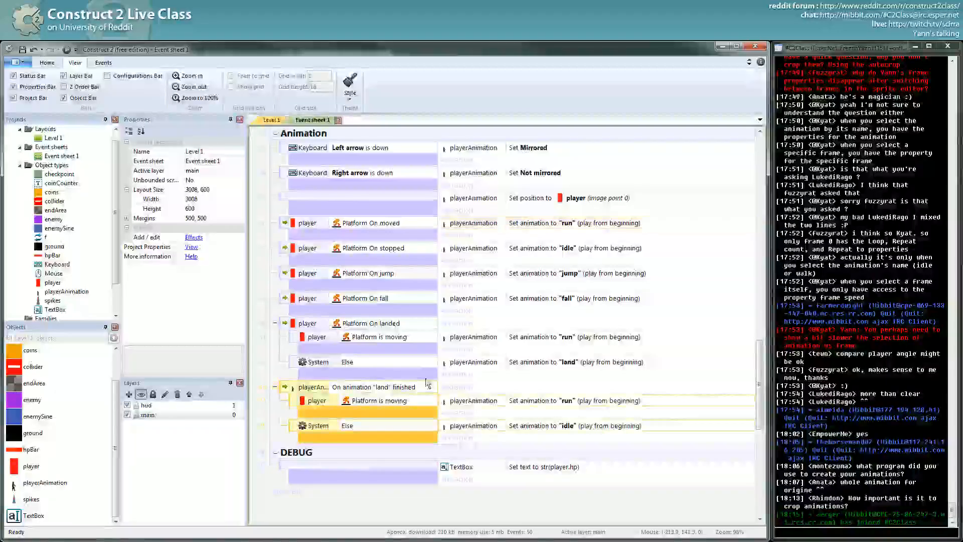
scroll(759, 358, "up", 1)
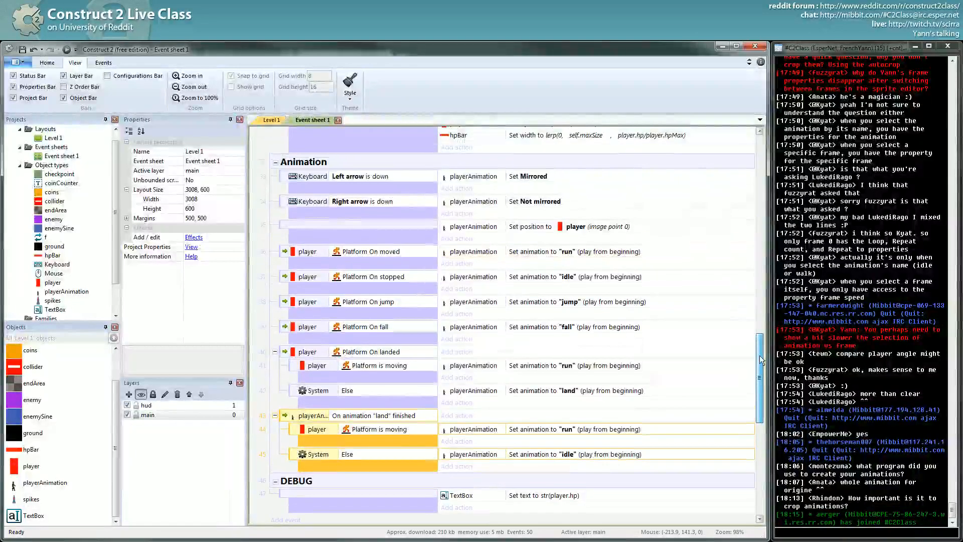
scroll(759, 355, "up", 1)
left_click(282, 266)
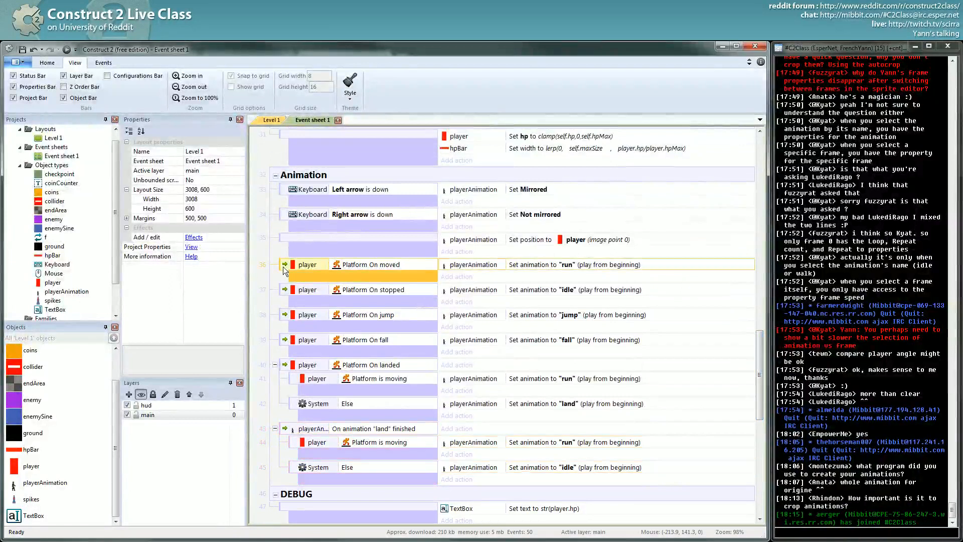
key("b")
left_click_drag(319, 288, 305, 261)
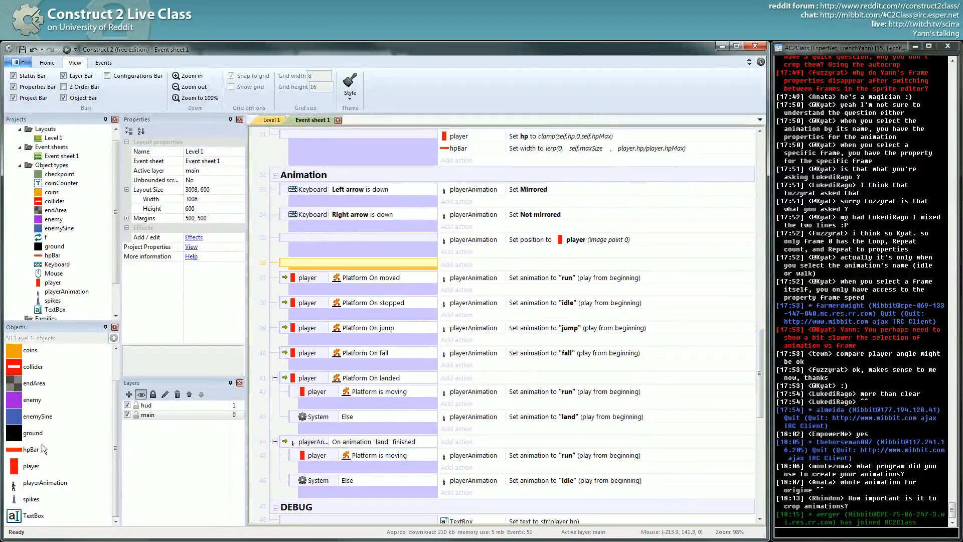
left_click(29, 469)
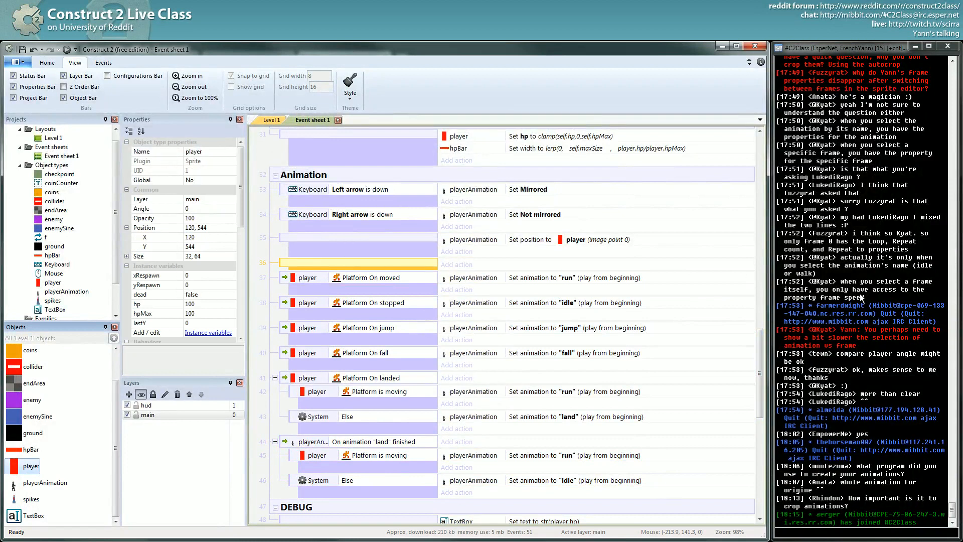
Step: In the blank sub-event of On "death", add a playerAnimation Set animation action for "die" from beginning and place it before Set hp
left_click_drag(763, 371, 741, 150)
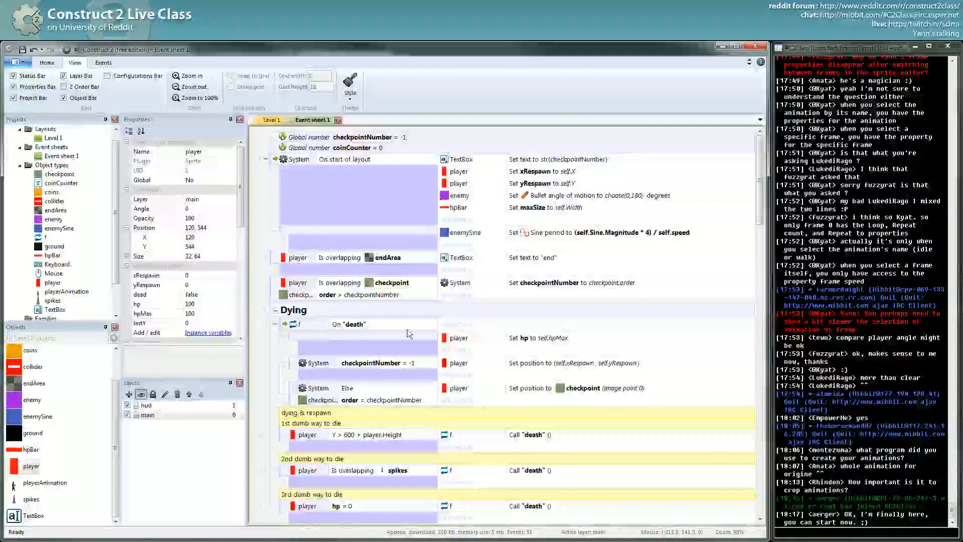
left_click(456, 349)
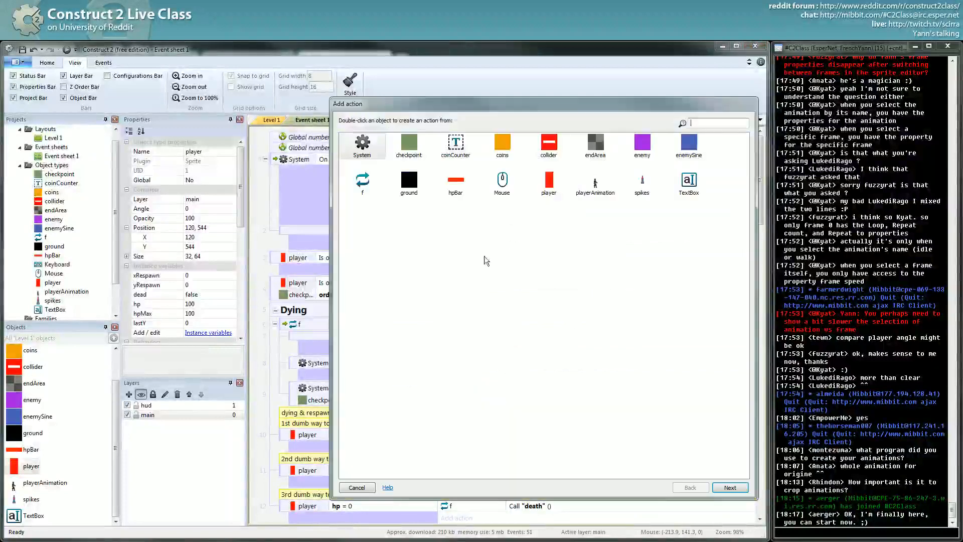
double_click(585, 191)
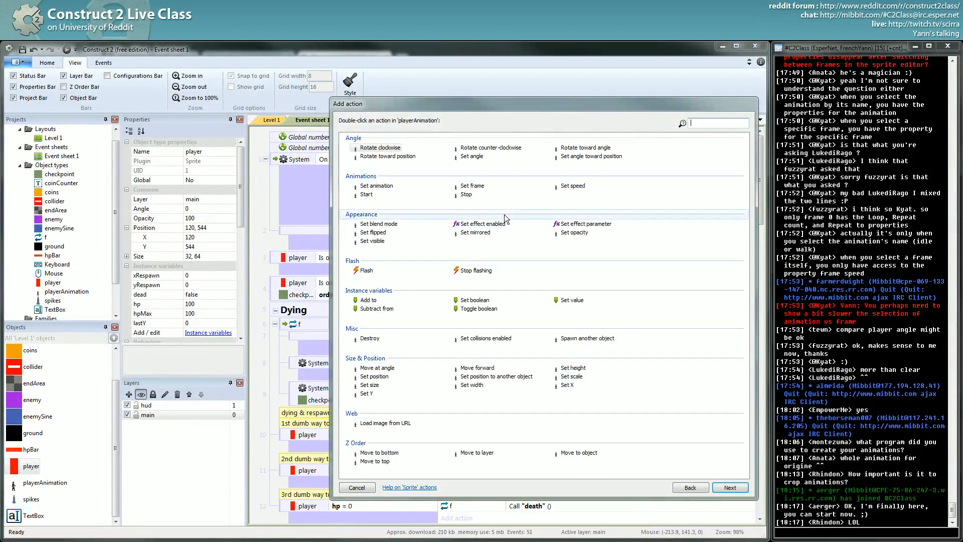
double_click(384, 187)
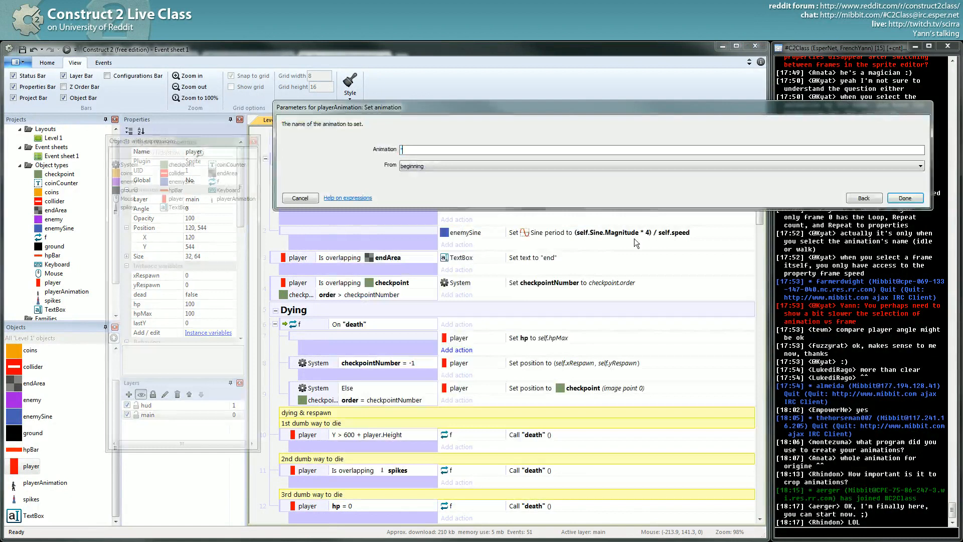
type("\"die\"")
key("Return")
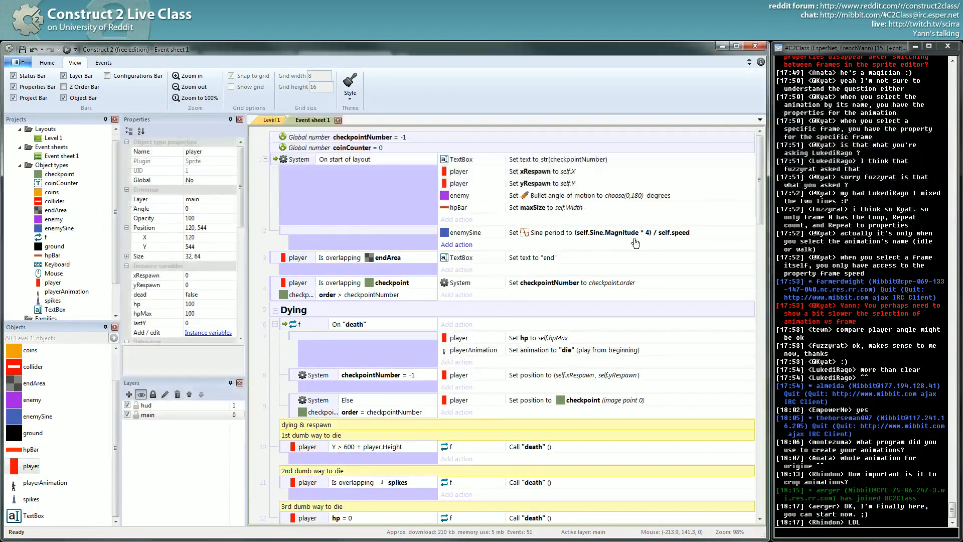
left_click_drag(522, 351, 521, 336)
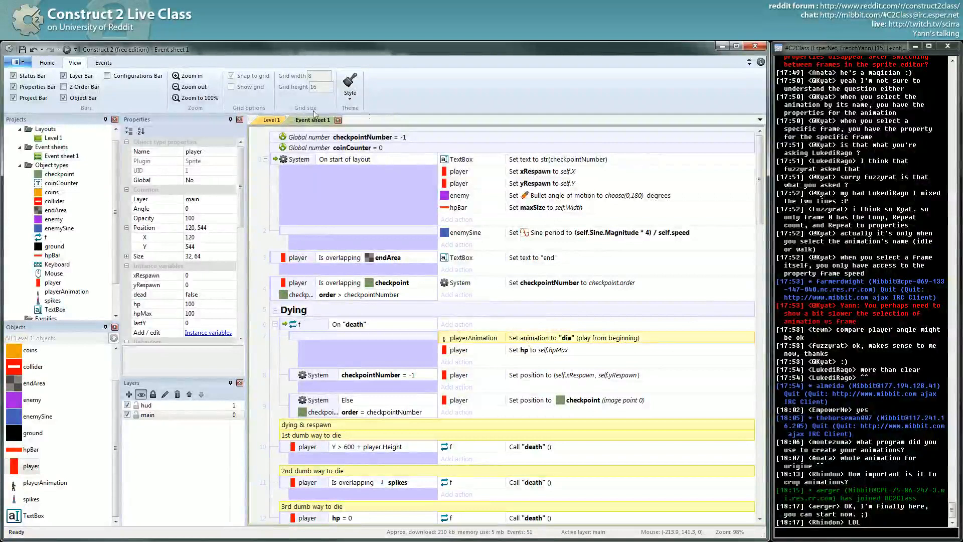
Step: Open the playerAnimation sprite from the Level 1 layout for editing and arrange the image editor and frames windows to uncover the animations list
left_click(270, 120)
double_click(454, 352)
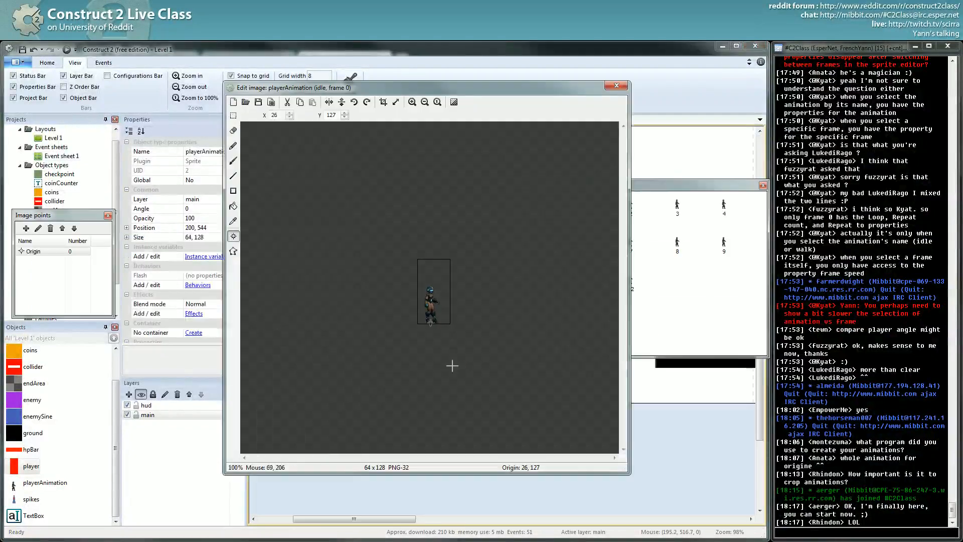
left_click_drag(449, 91, 246, 69)
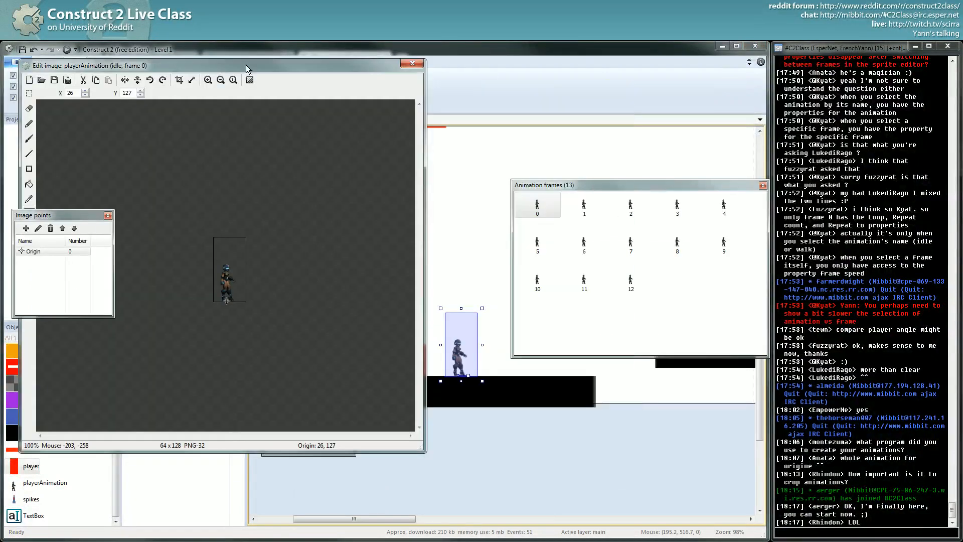
left_click_drag(601, 188, 556, 187)
left_click_drag(419, 439, 420, 395)
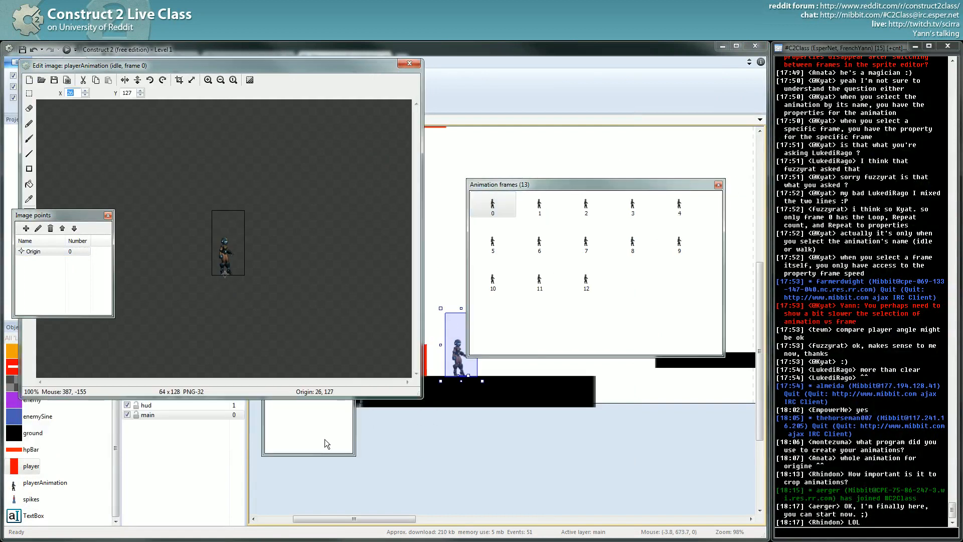
Step: Add a new animation named "die" to playerAnimation and select it
left_click(311, 398)
right_click(311, 400)
left_click(344, 405)
type("d")
left_click(291, 370)
Step: Import die_00.png to die_12.png from the character "die" folder as frames of the "die" animation and delete its blank first frame
right_click(562, 208)
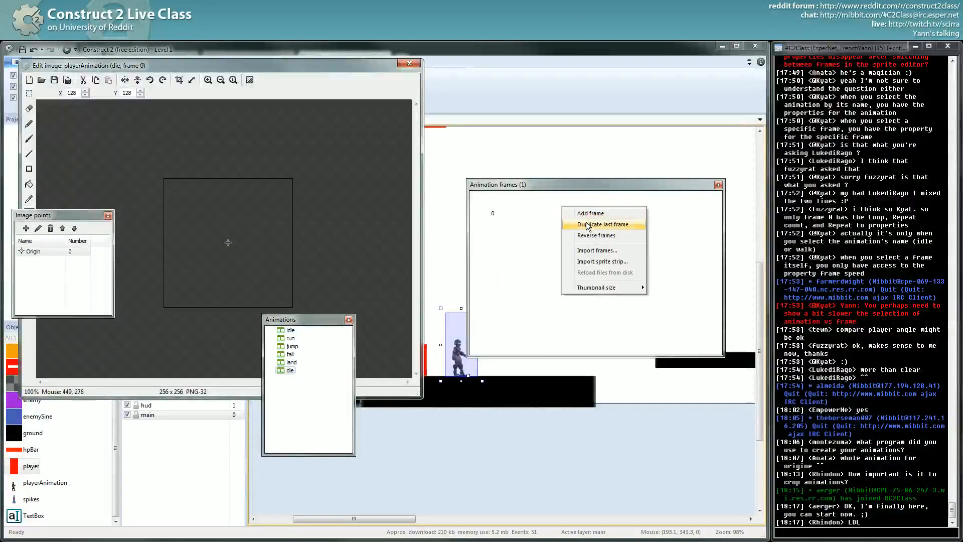
left_click(593, 250)
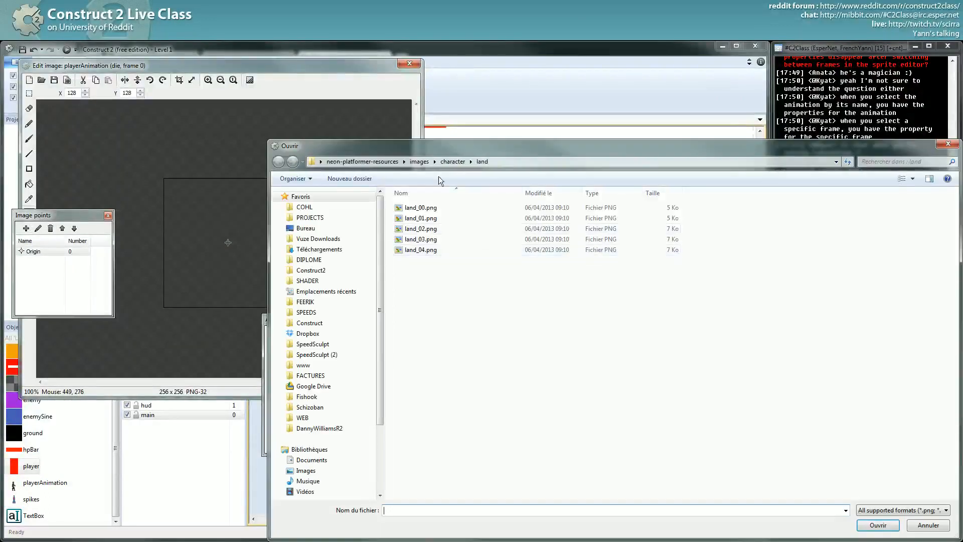
left_click(447, 162)
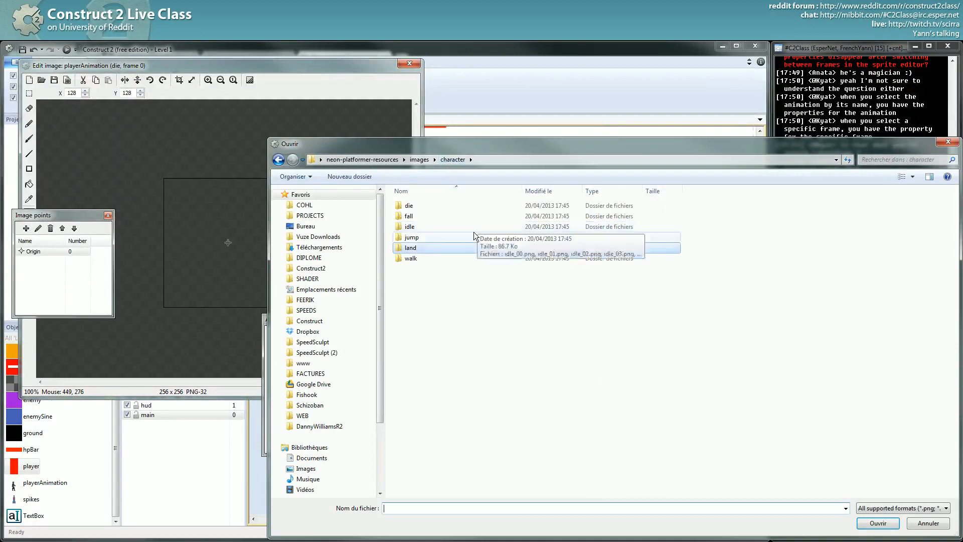
double_click(409, 206)
left_click(417, 206)
left_click(422, 331, "shift")
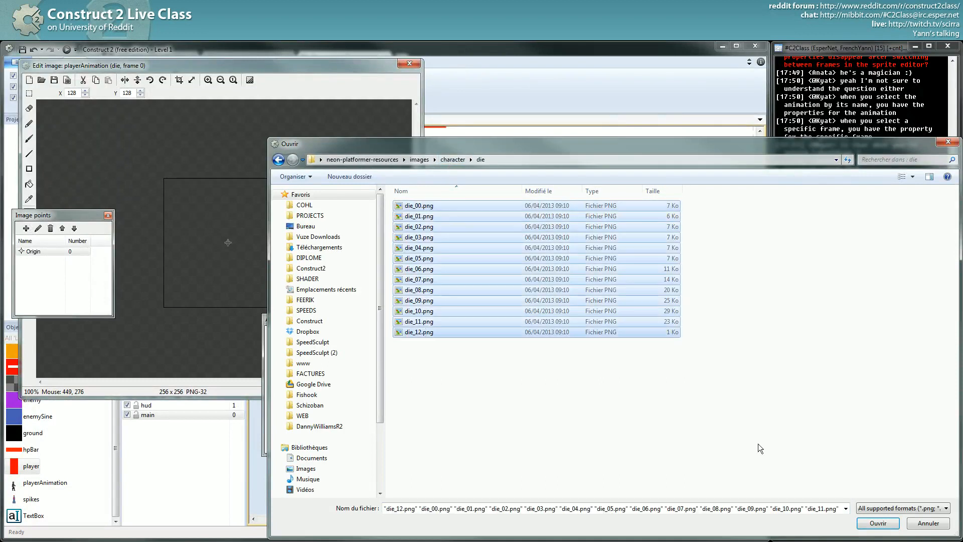
left_click(877, 522)
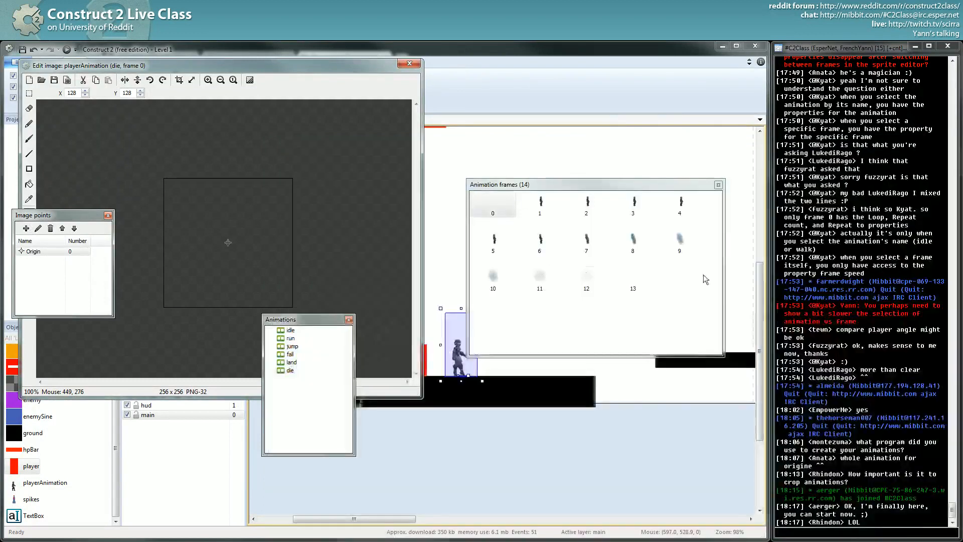
key("Delete")
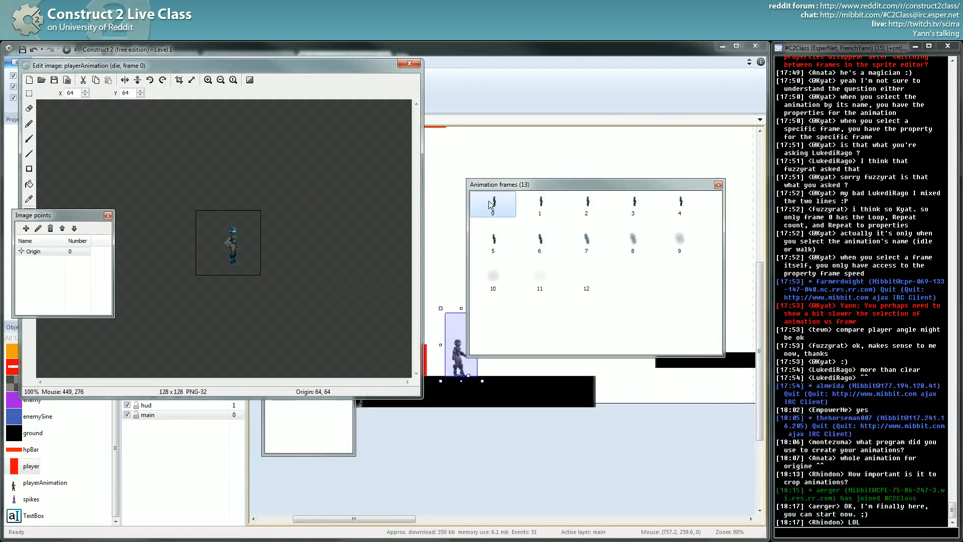
Step: Rearrange the editor windows, display the "die" animation's properties, and switch to the reference project's playerSkin image editor
left_click_drag(331, 67, 493, 70)
left_click_drag(654, 187, 666, 224)
left_click_drag(455, 65, 552, 74)
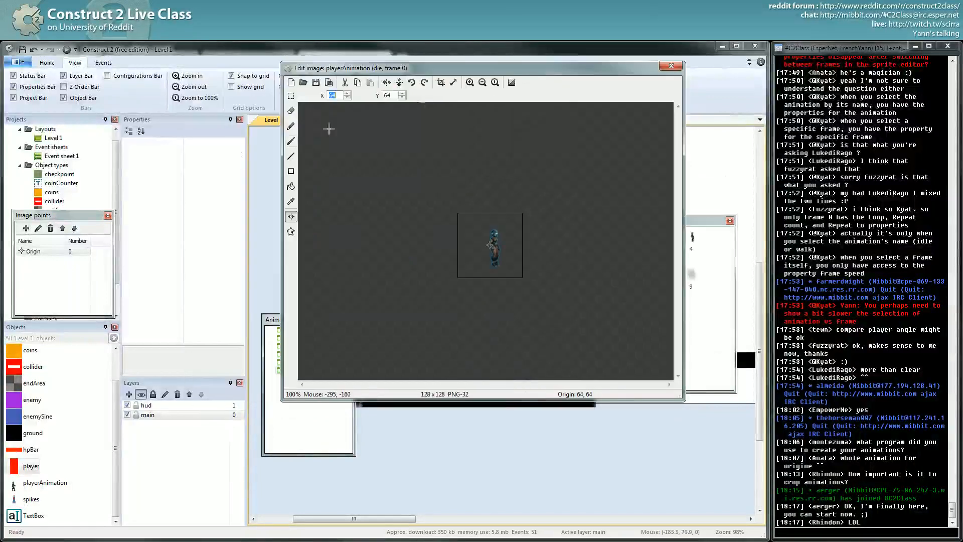
left_click(293, 395)
left_click(290, 370)
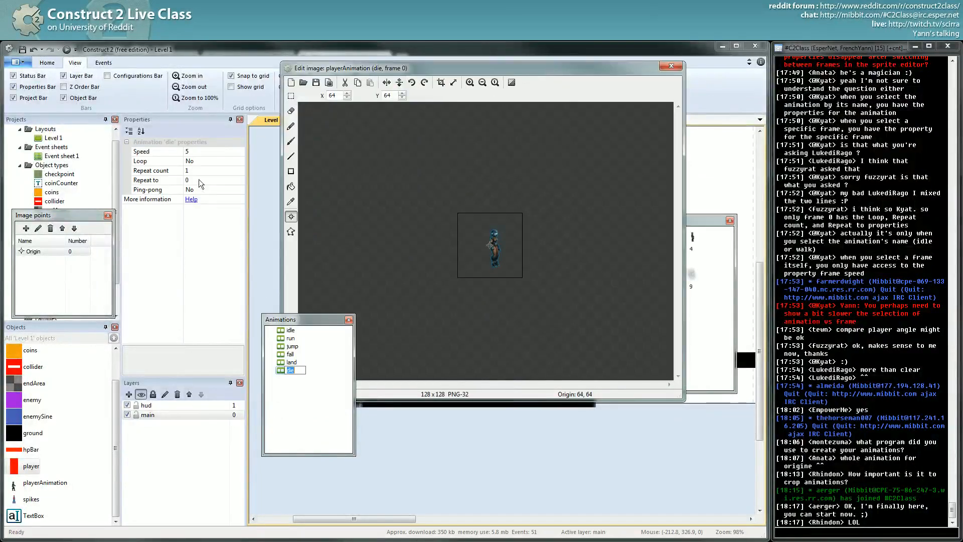
key("alt+Tab")
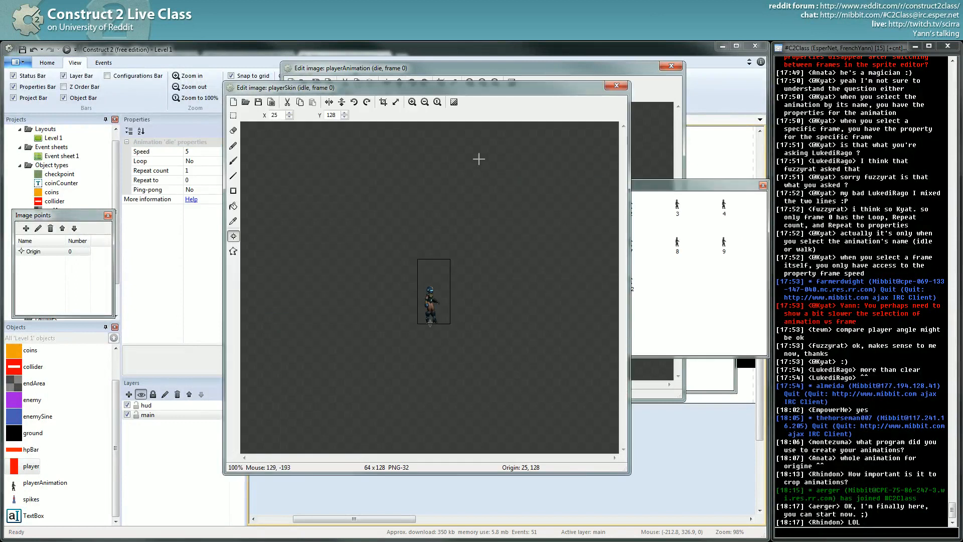